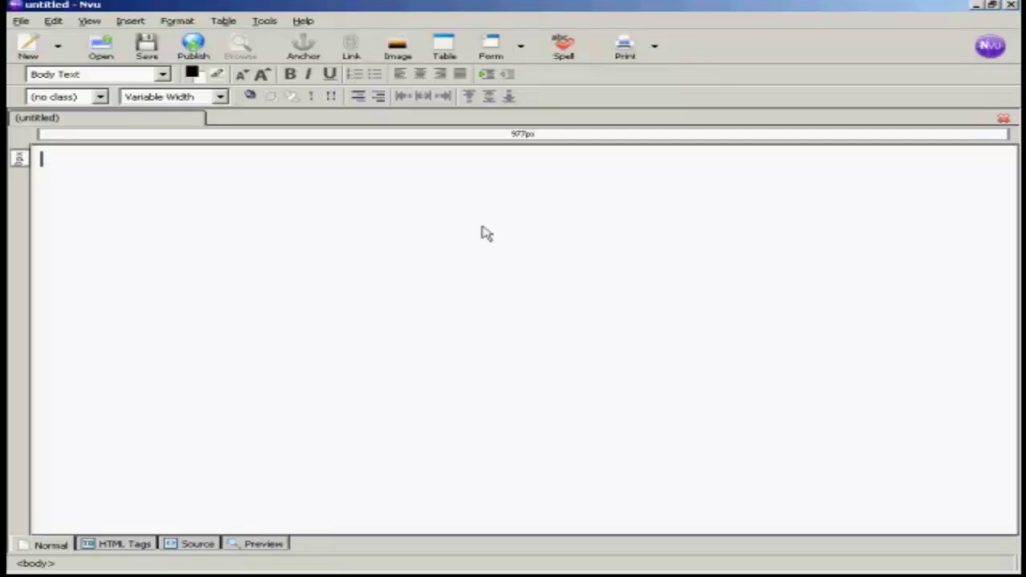
Step: Insert a table of two rows and three columns, and set the table alignment to Center
{"action": "left_click", "coordinate": [445, 49]}
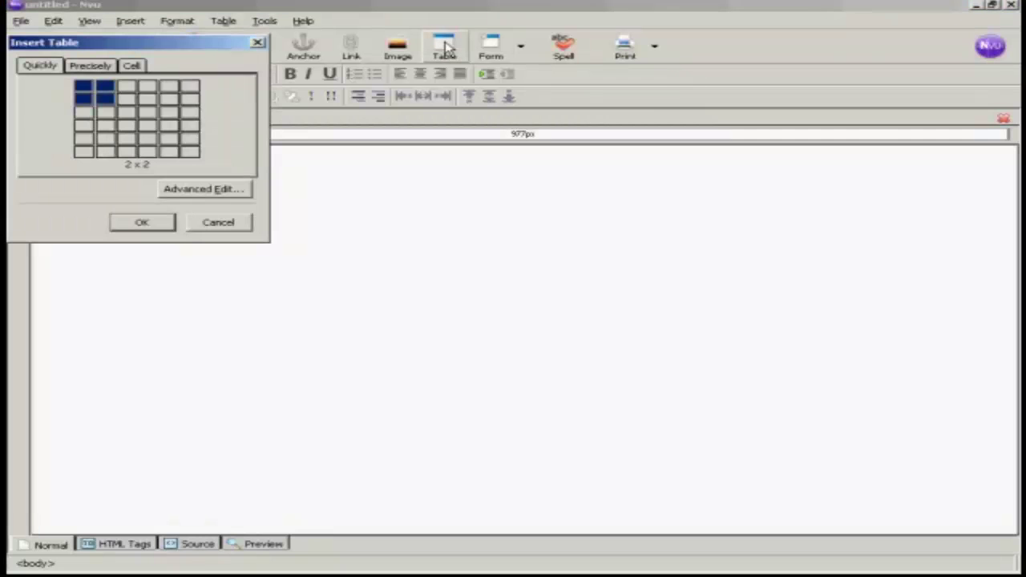
{"action": "left_click", "coordinate": [128, 108]}
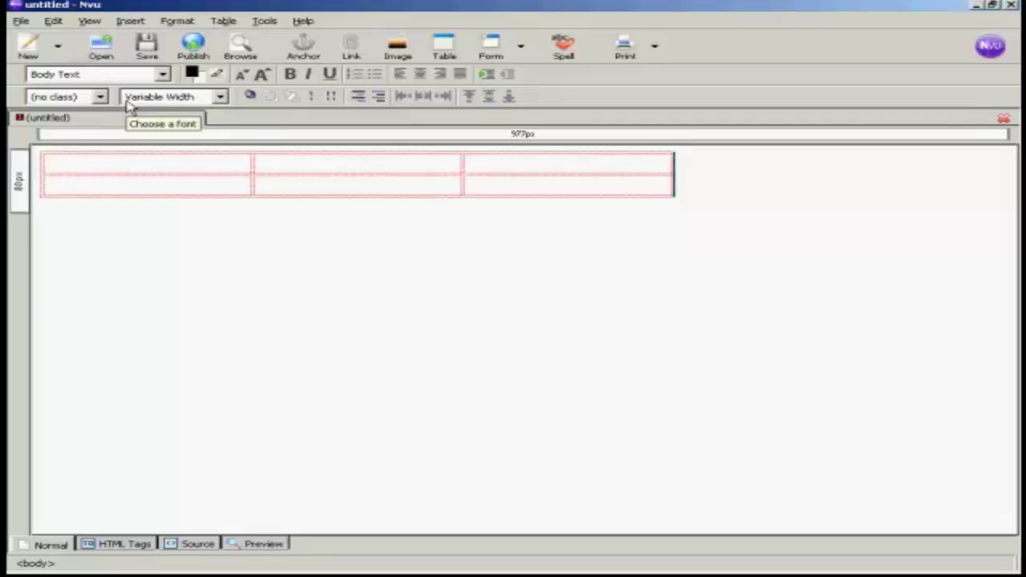
{"action": "left_click", "coordinate": [116, 160]}
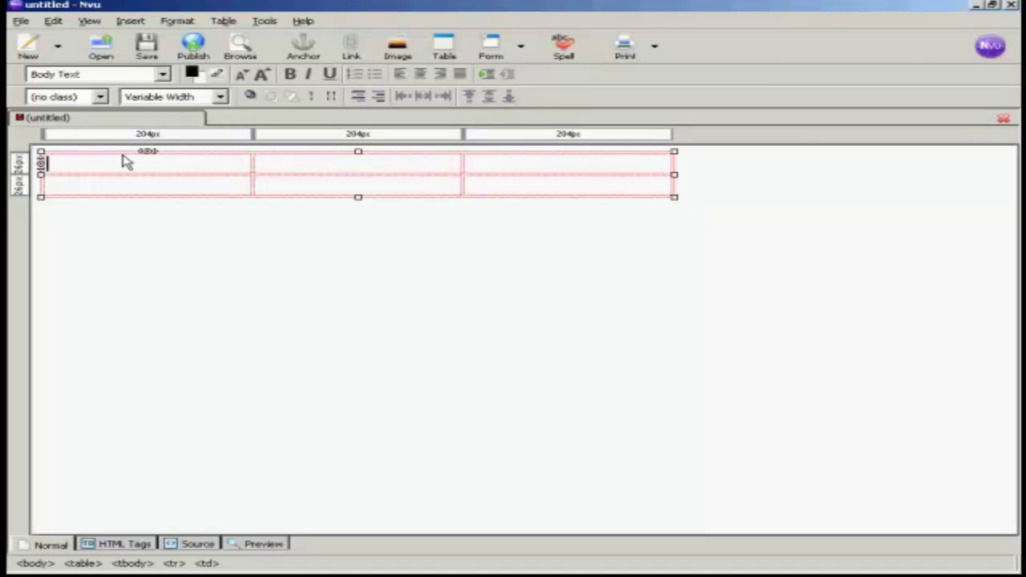
{"action": "left_click", "coordinate": [222, 25]}
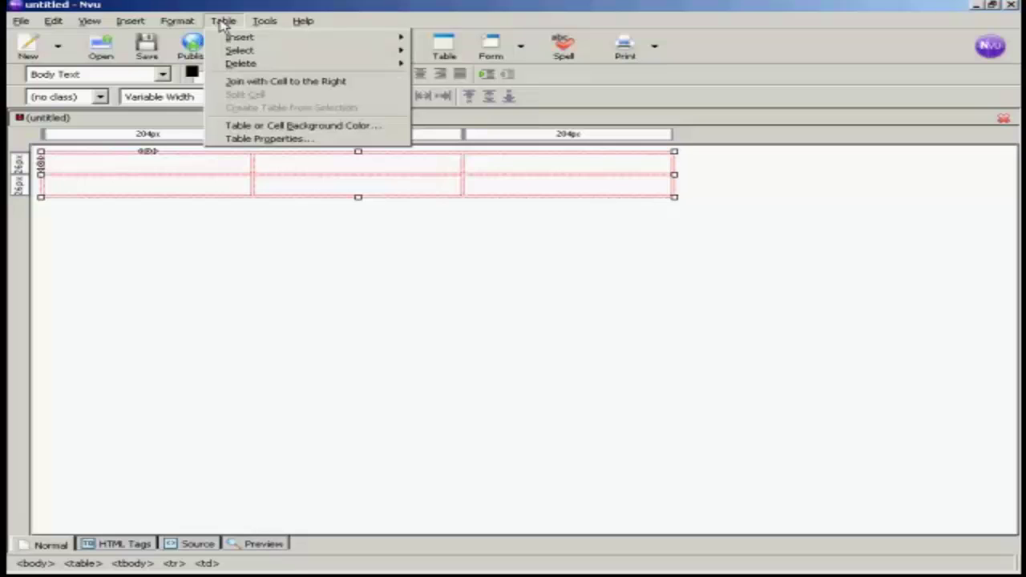
{"action": "left_click", "coordinate": [273, 140]}
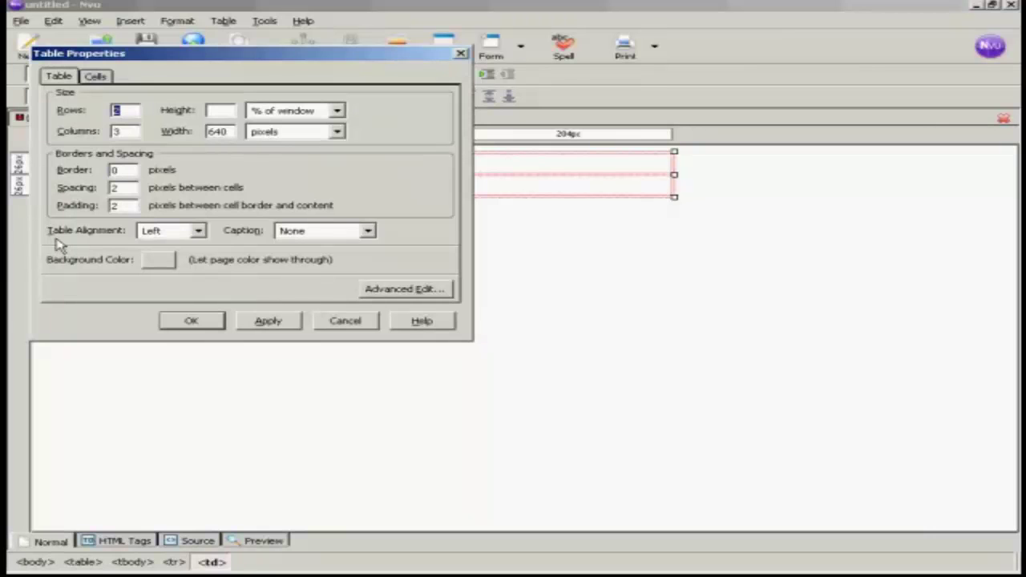
{"action": "left_click", "coordinate": [199, 231]}
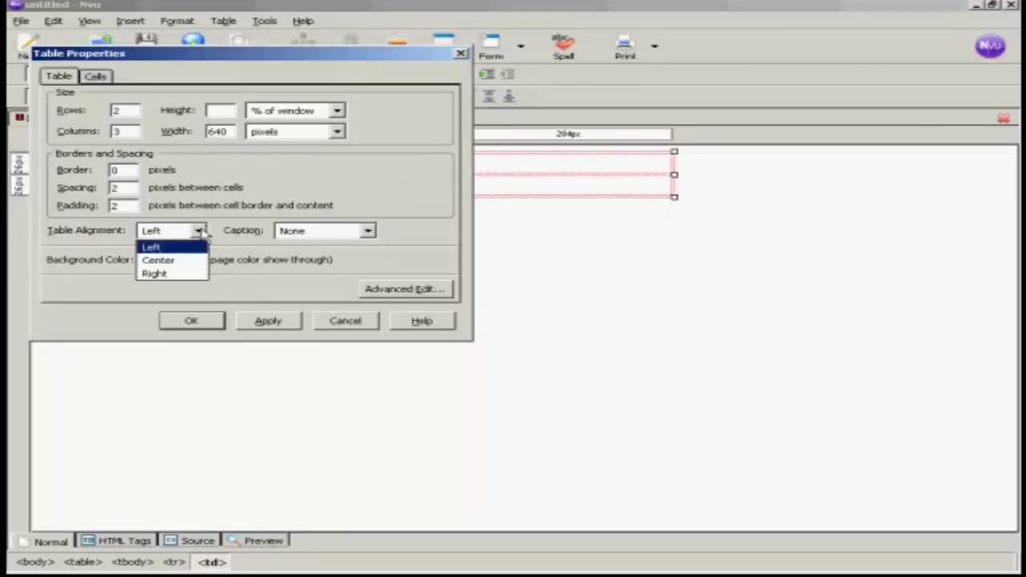
{"action": "left_click", "coordinate": [168, 263]}
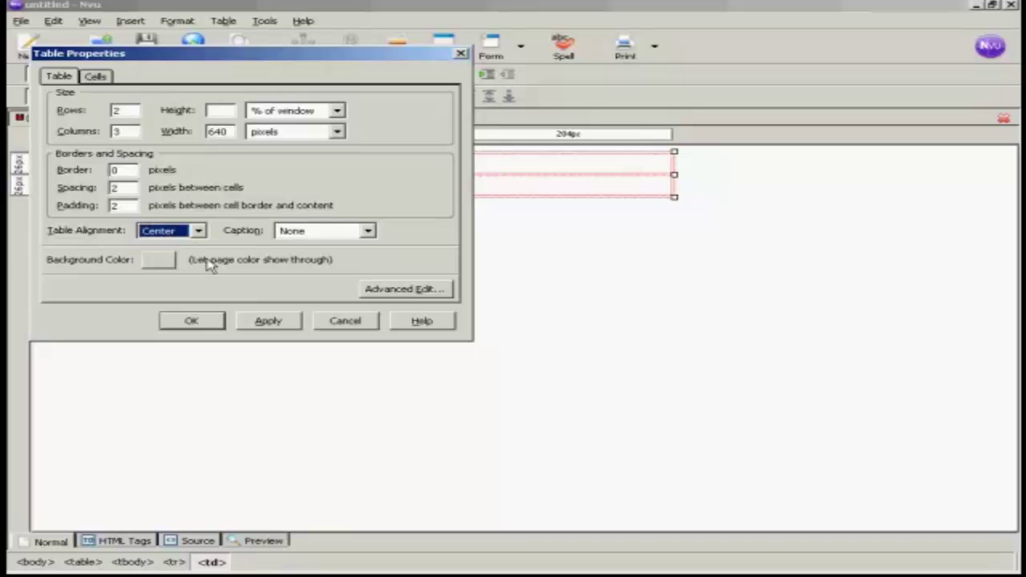
{"action": "left_click", "coordinate": [270, 324]}
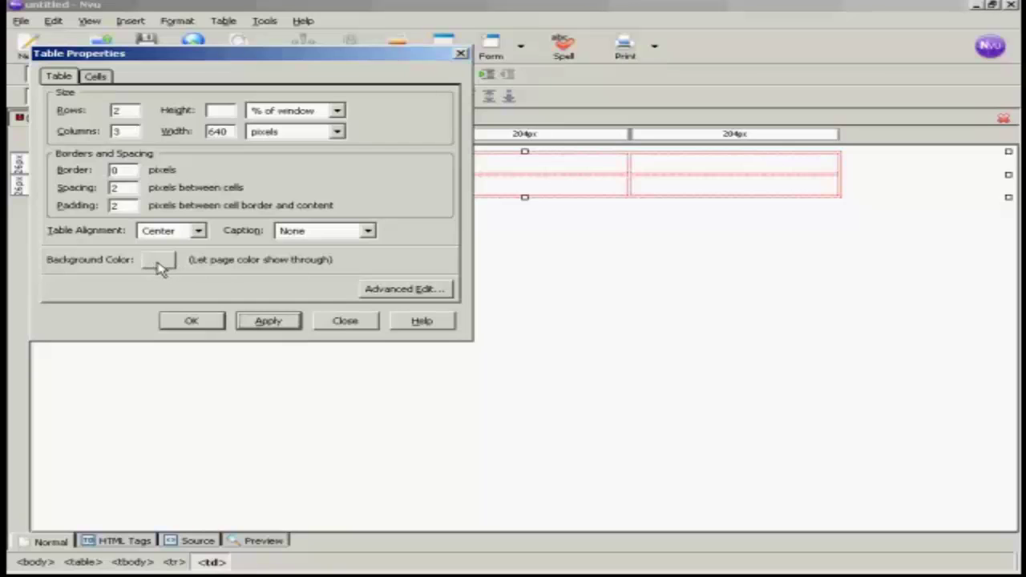
{"action": "left_click", "coordinate": [193, 325]}
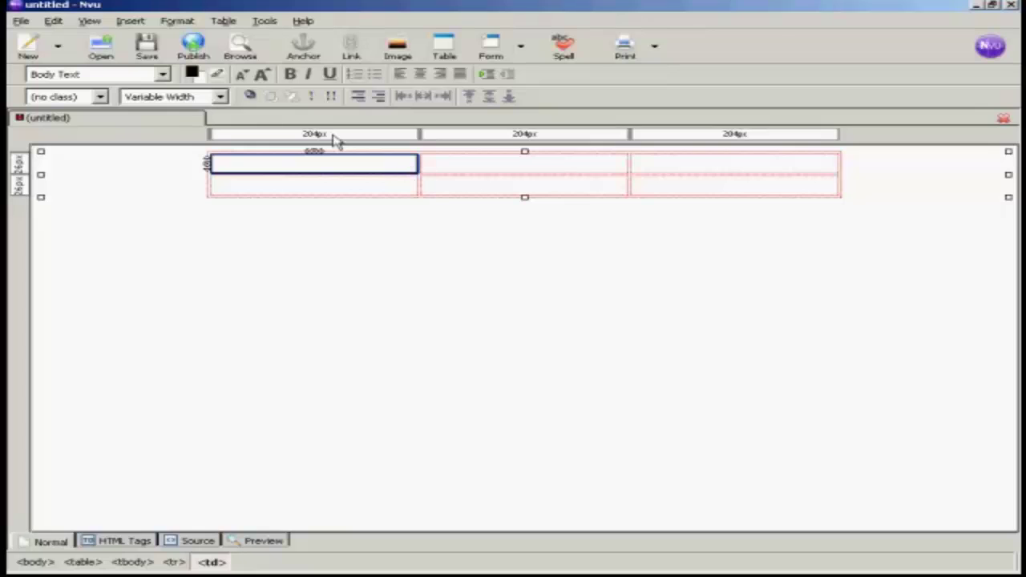
Step: Select the table's first row and join its three cells into one
{"action": "left_click", "coordinate": [222, 24]}
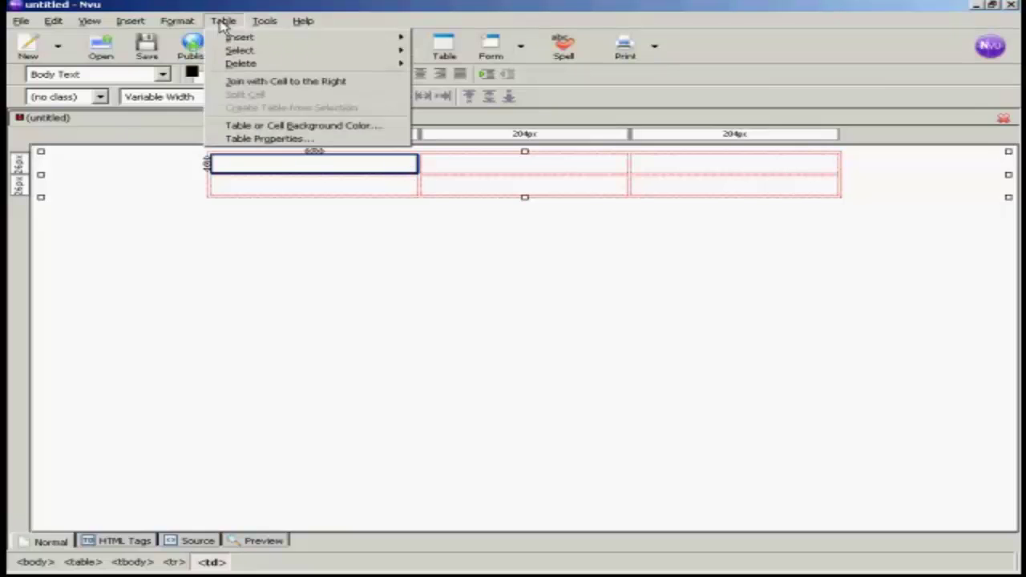
{"action": "mouse_move", "coordinate": [239, 58]}
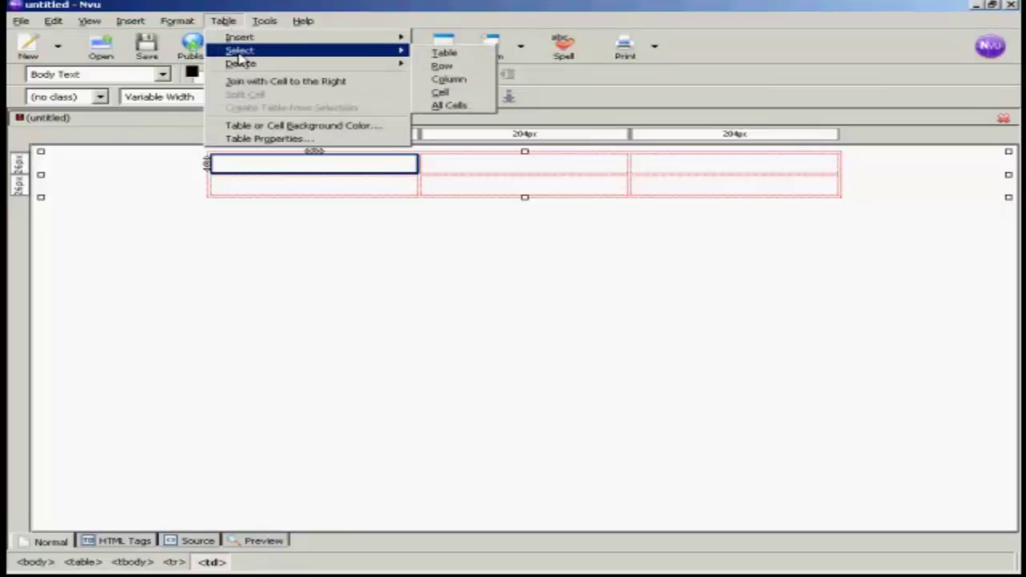
{"action": "left_click", "coordinate": [446, 67]}
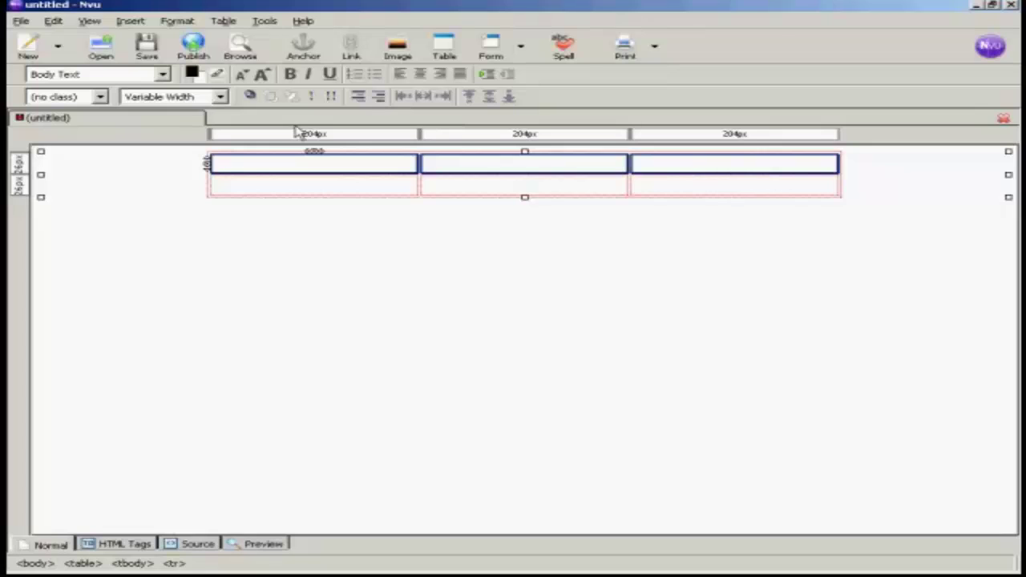
{"action": "left_click", "coordinate": [229, 26]}
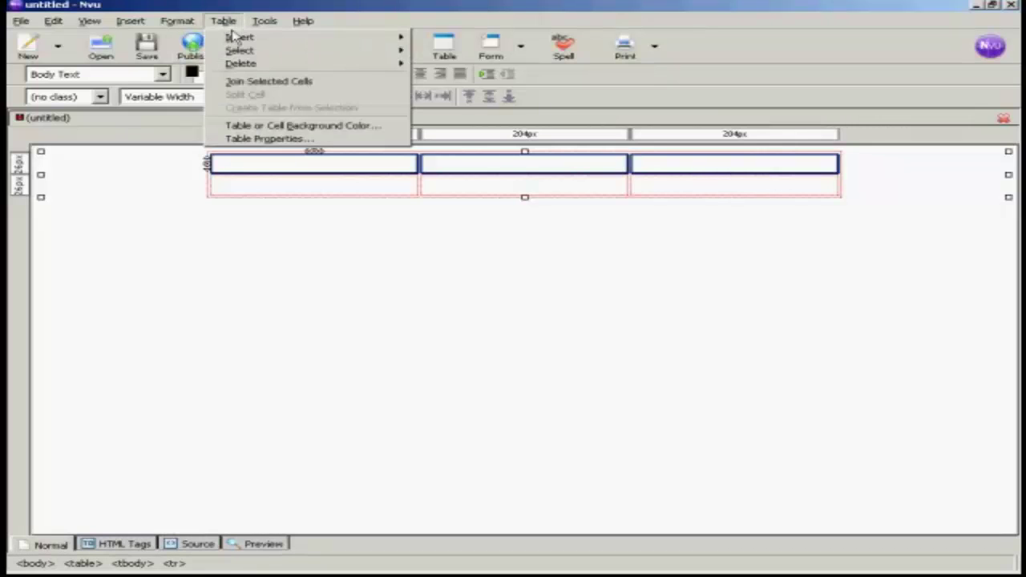
{"action": "left_click", "coordinate": [284, 87]}
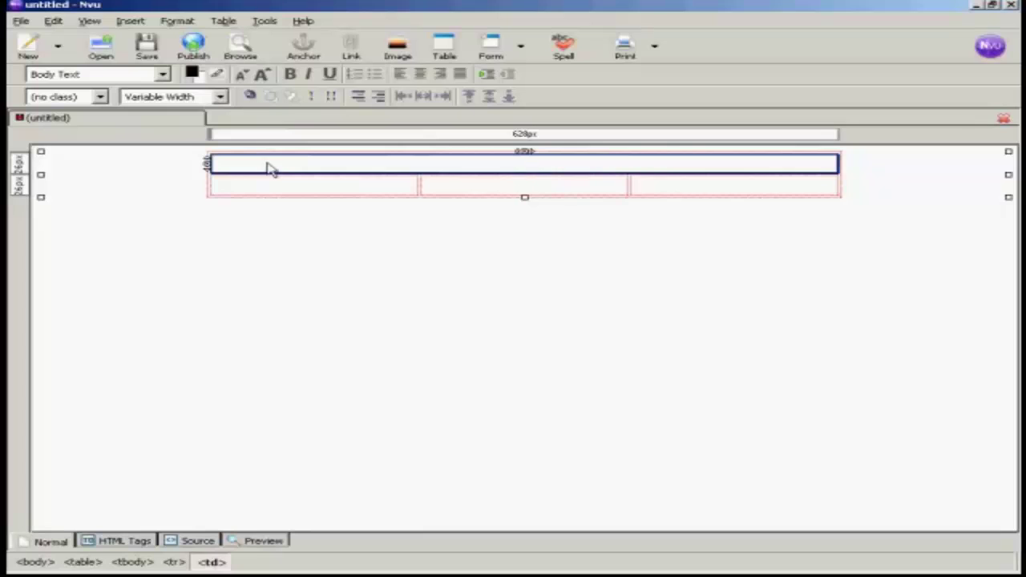
{"action": "left_click", "coordinate": [366, 185]}
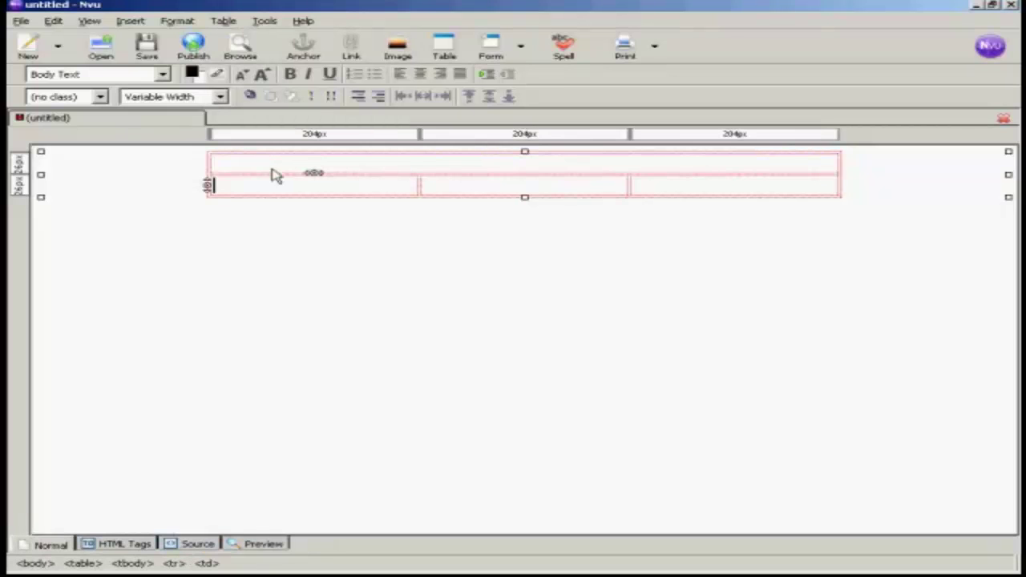
Step: Enter the centred Heading 1 text "Download Our FREE Report Today and Discover an Amazing Benefit!" in the table's merged first-row cell
{"action": "left_click", "coordinate": [384, 169]}
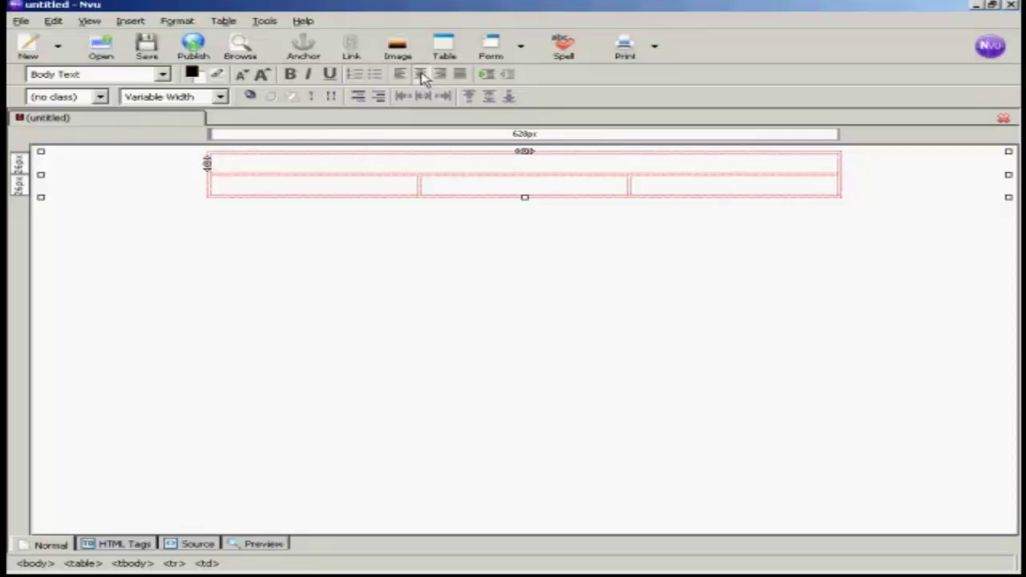
{"action": "left_click", "coordinate": [163, 75]}
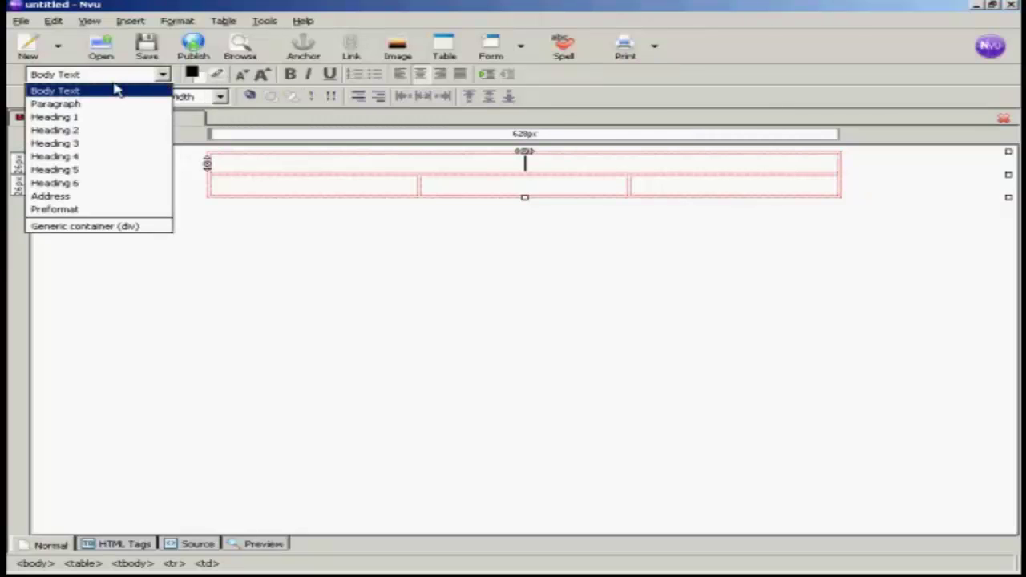
{"action": "left_click", "coordinate": [65, 120]}
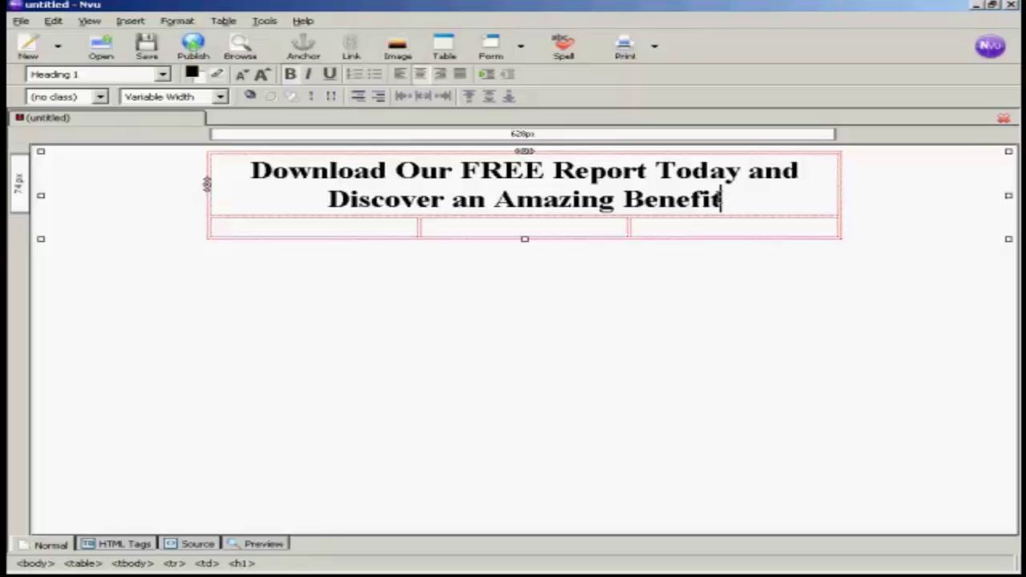
{"action": "type", "text": "!"}
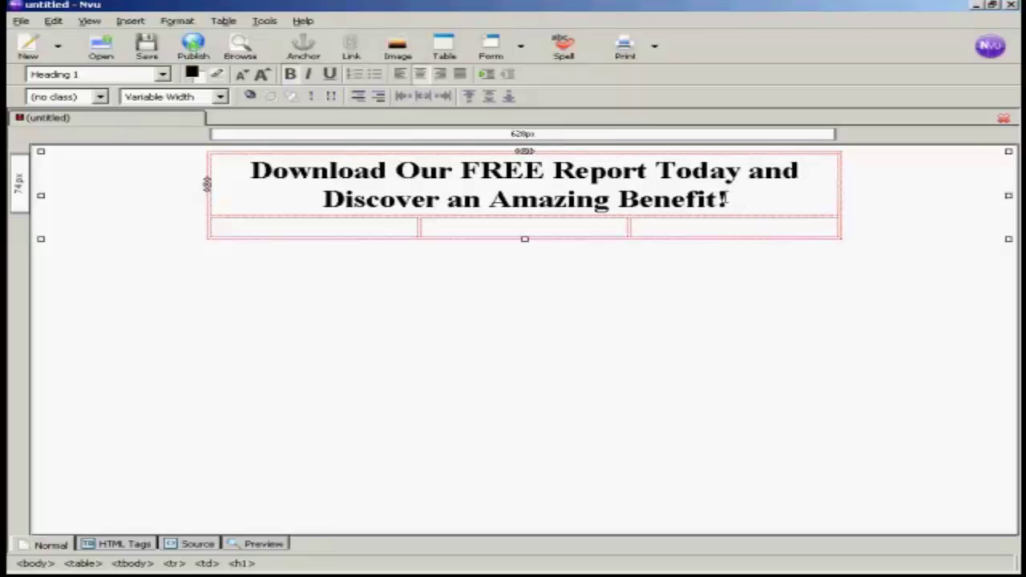
Step: Set the font of the whole headline text to Verdana
{"action": "left_click_drag", "start_coordinate": [726, 199], "coordinate": [246, 173]}
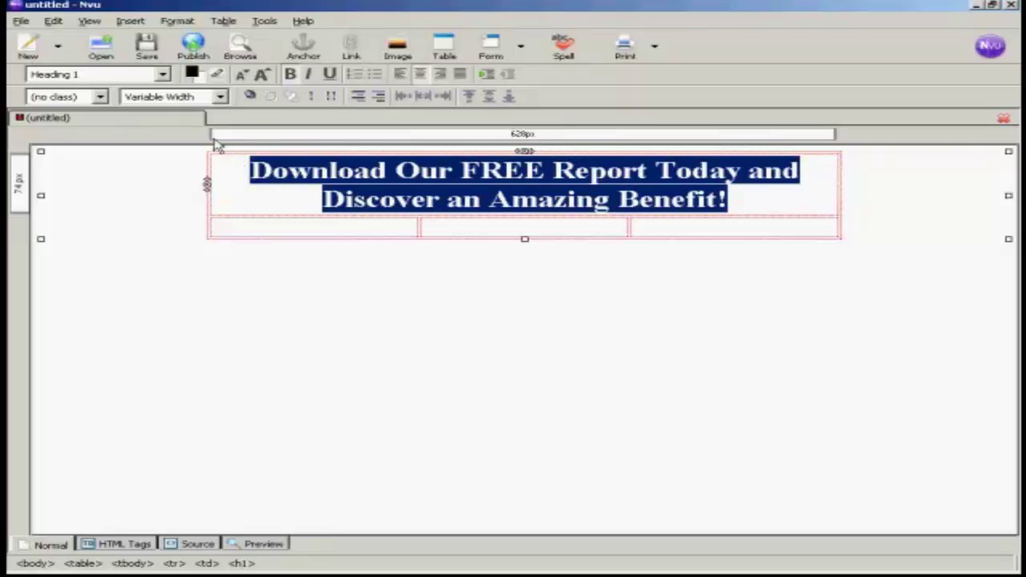
{"action": "left_click", "coordinate": [178, 23]}
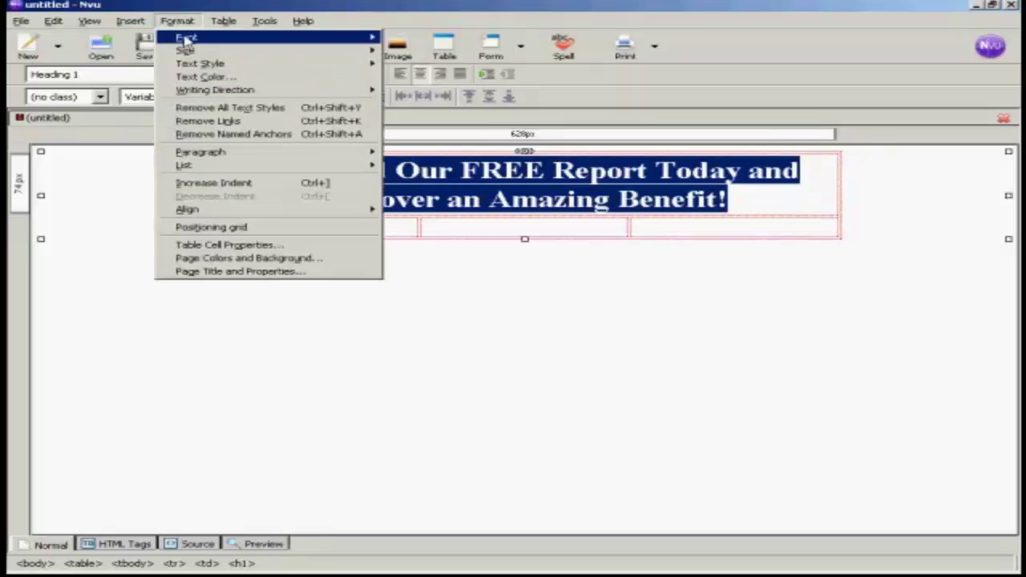
{"action": "mouse_move", "coordinate": [185, 39]}
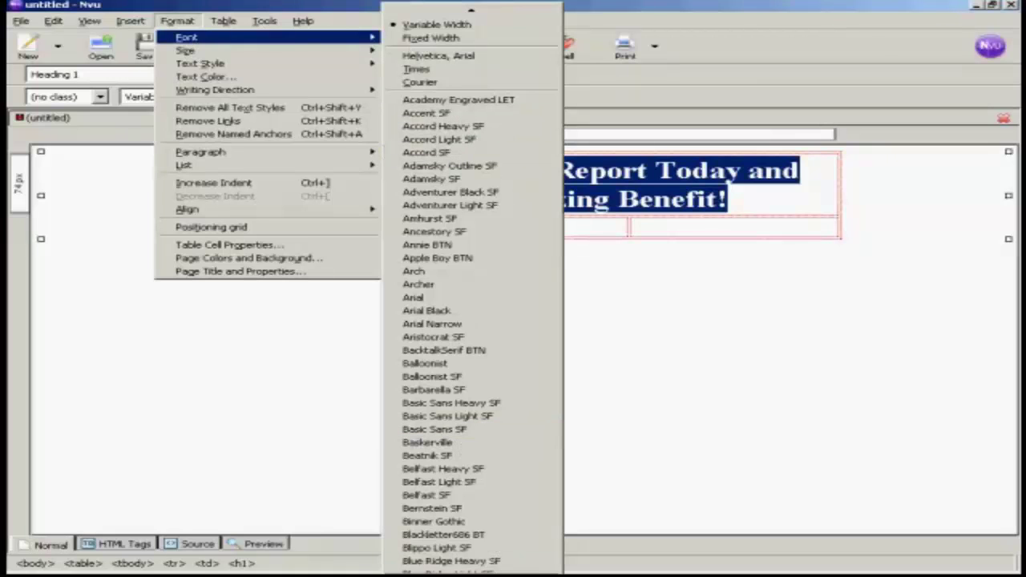
{"action": "mouse_move", "coordinate": [472, 572]}
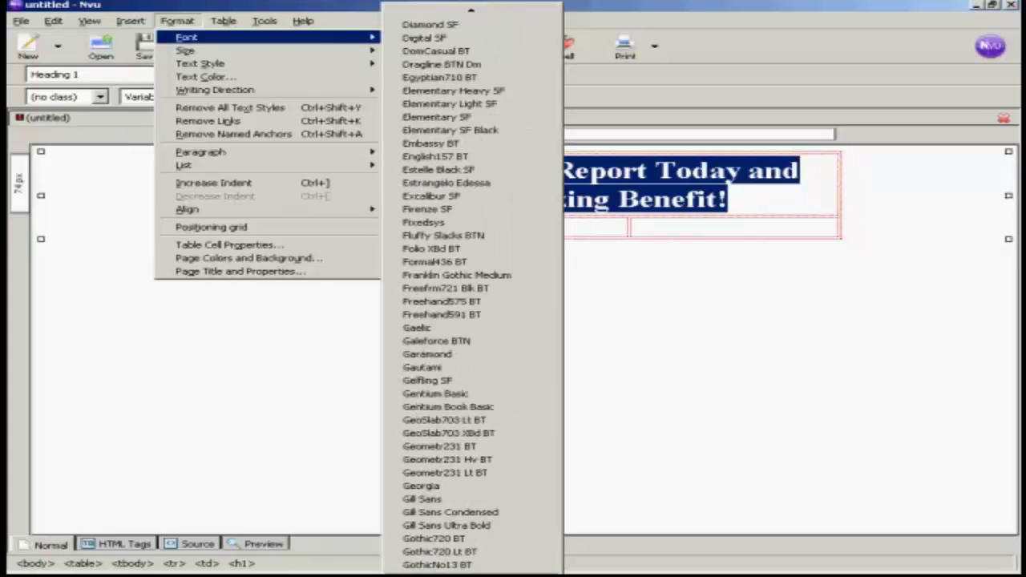
{"action": "scroll", "coordinate": [463, 240], "scroll_direction": "down", "scroll_amount": 20}
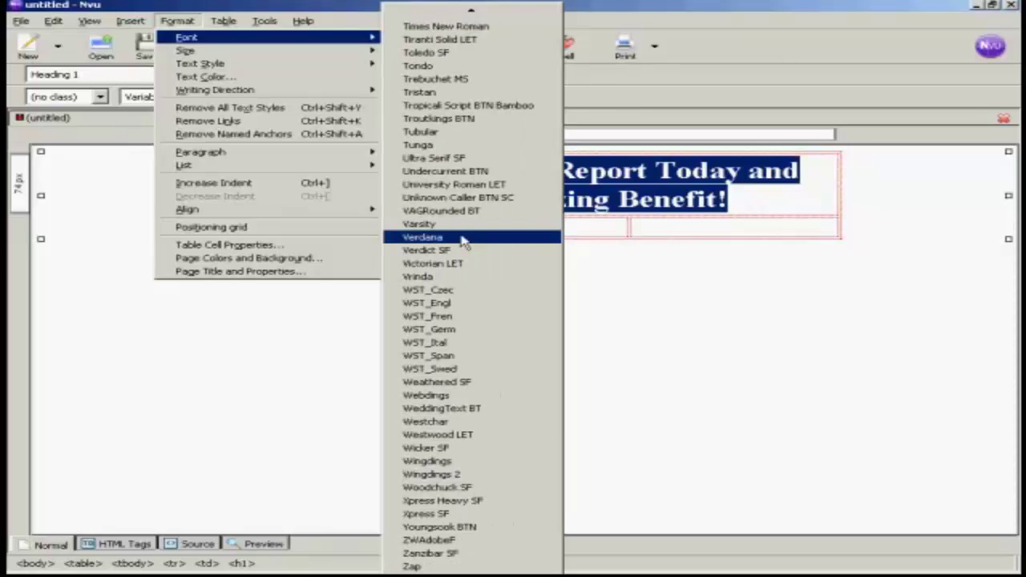
{"action": "left_click", "coordinate": [463, 239]}
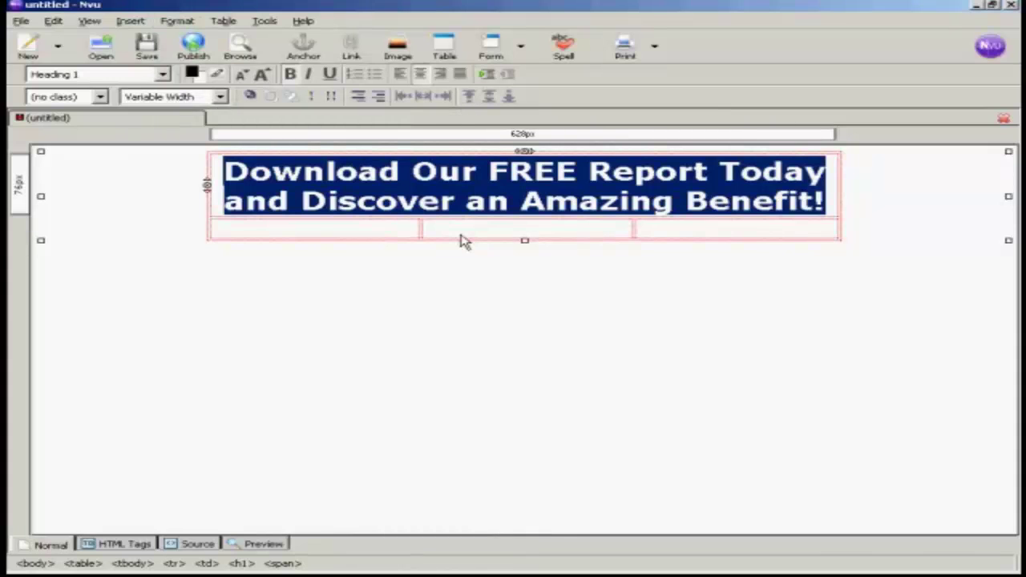
Step: Color the selected headline dark red (#990000) using the last-picked color, and deselect the text
{"action": "left_click", "coordinate": [193, 74]}
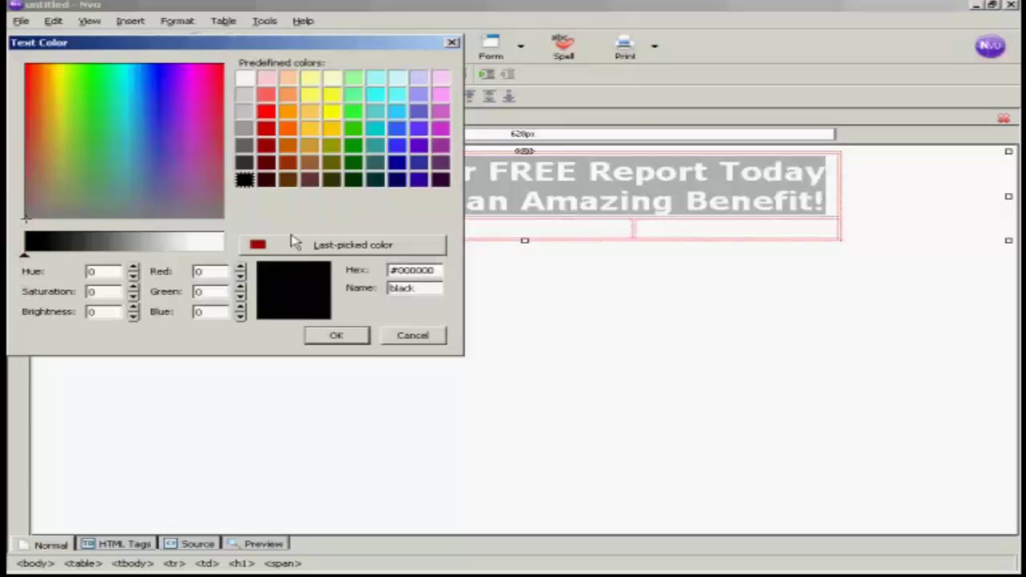
{"action": "left_click", "coordinate": [355, 251]}
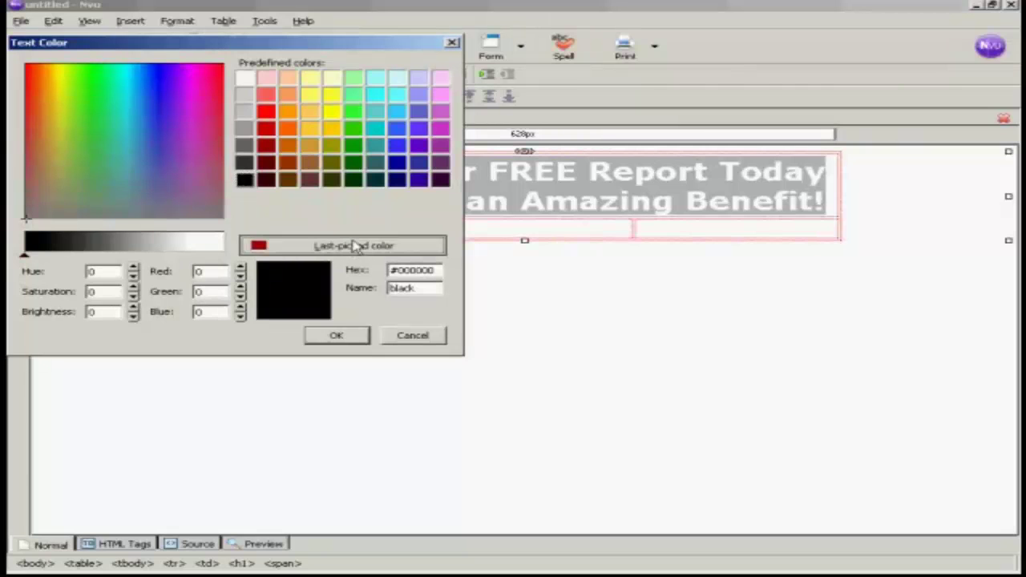
{"action": "left_click", "coordinate": [355, 247]}
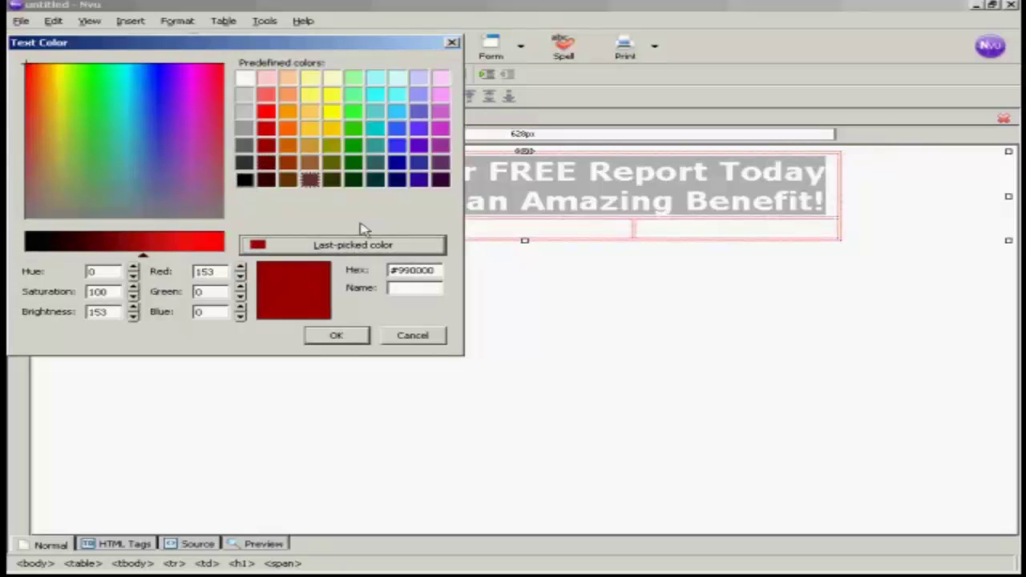
{"action": "left_click", "coordinate": [341, 337]}
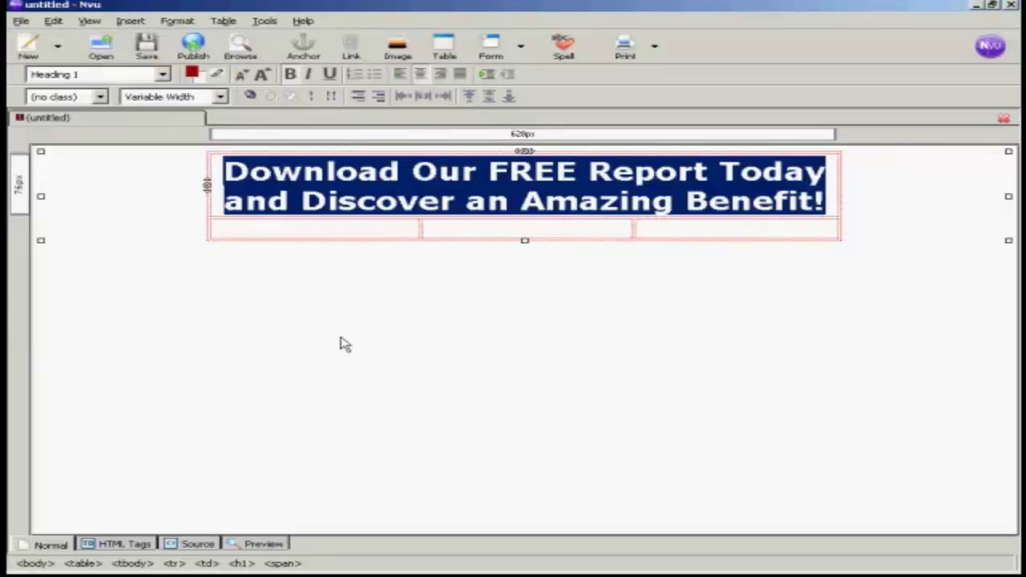
{"action": "left_click", "coordinate": [401, 232]}
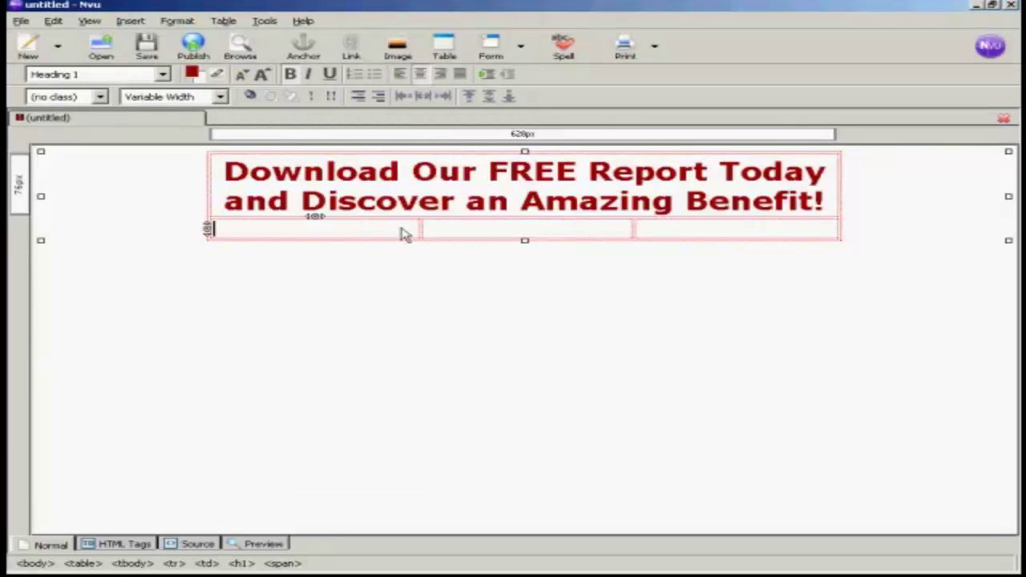
{"action": "key", "text": "Left"}
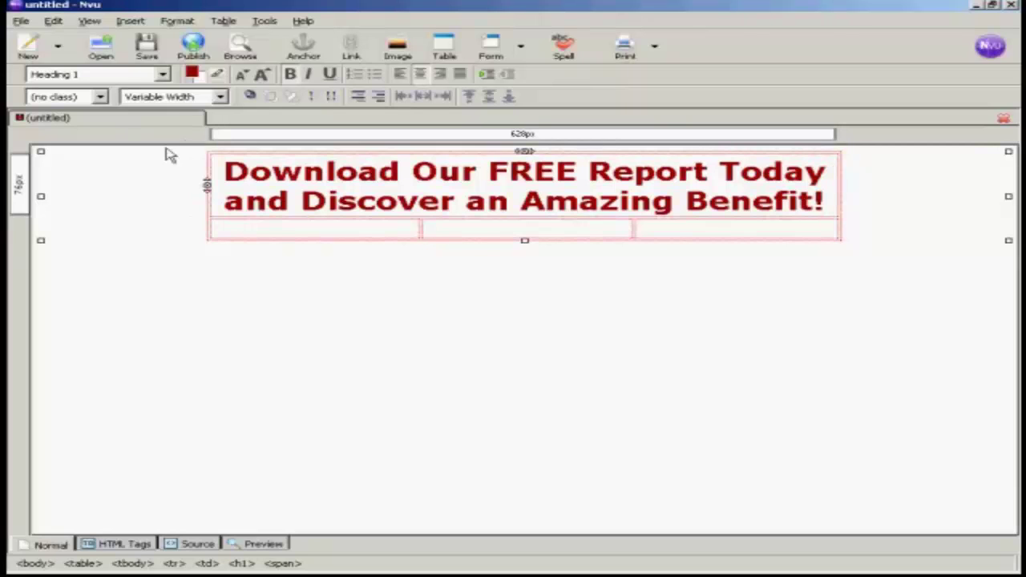
Step: Save the page with the title "Squeeze Page" as the HTML file squeezepage in the Websites folder
{"action": "left_click", "coordinate": [148, 51]}
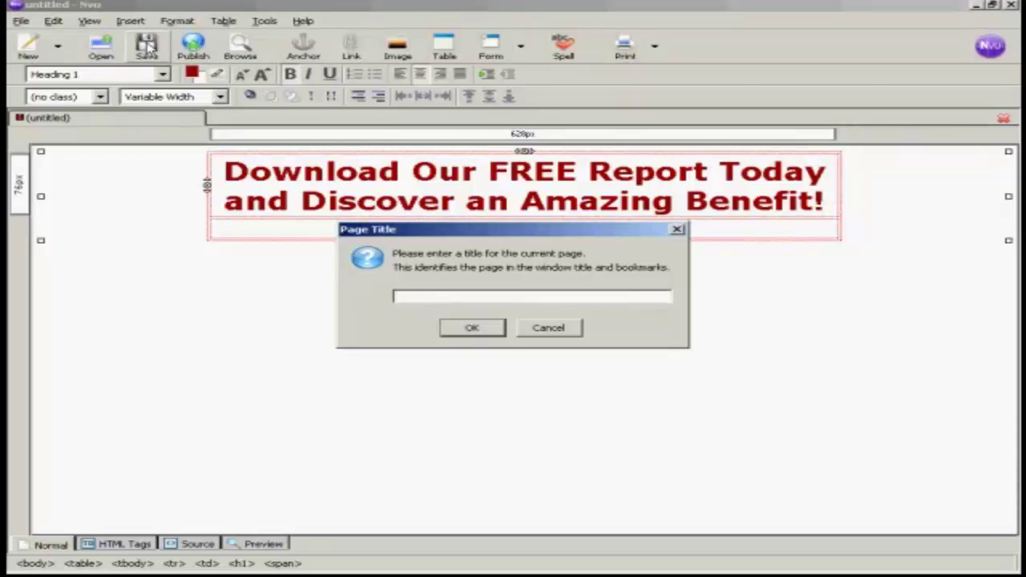
{"action": "type", "text": "Squeeze Page"}
{"action": "left_click", "coordinate": [472, 327]}
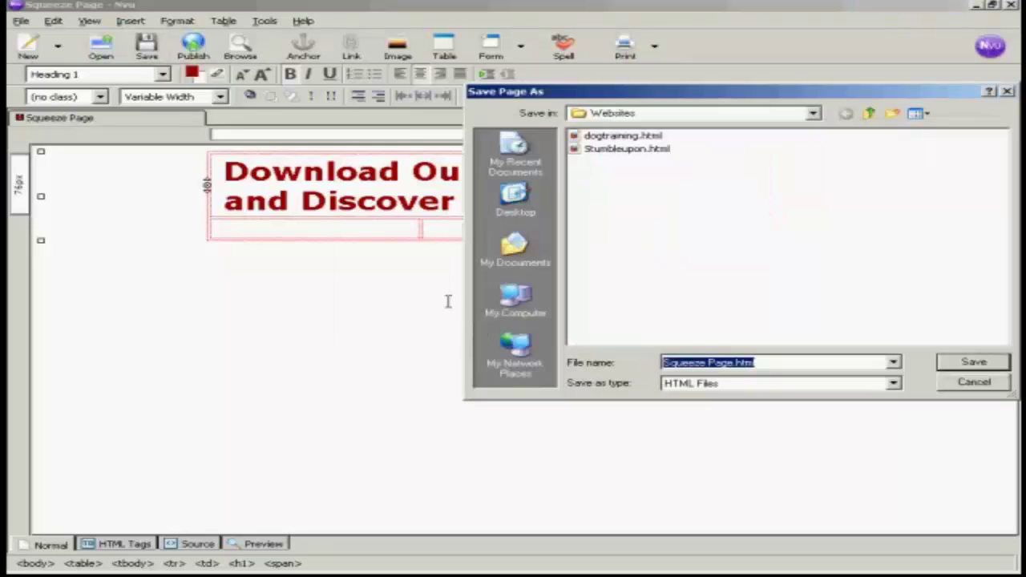
{"action": "left_click", "coordinate": [756, 363]}
{"action": "left_click_drag", "start_coordinate": [756, 363], "coordinate": [643, 362]}
{"action": "type", "text": "s"}
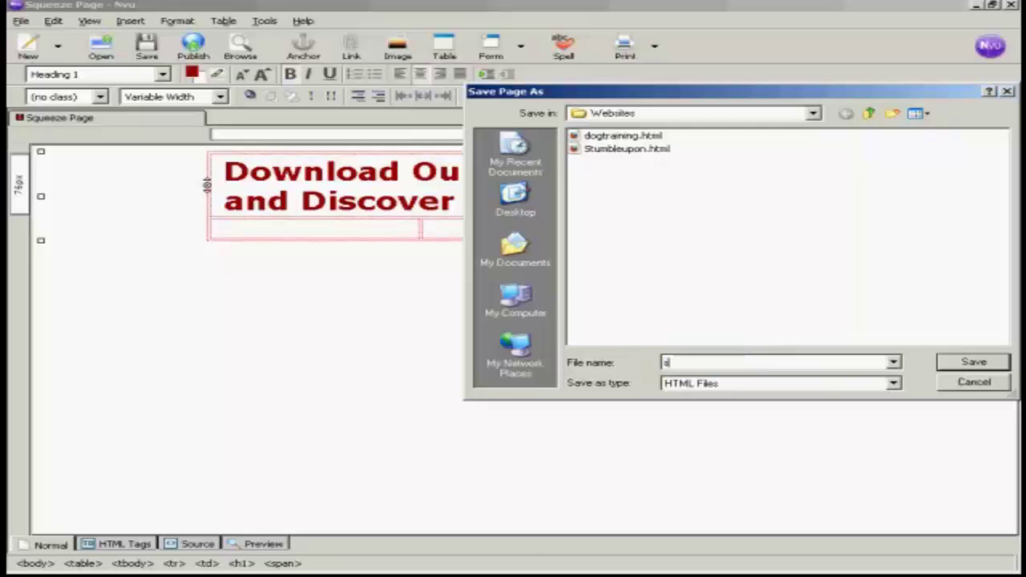
{"action": "type", "text": "queezepage"}
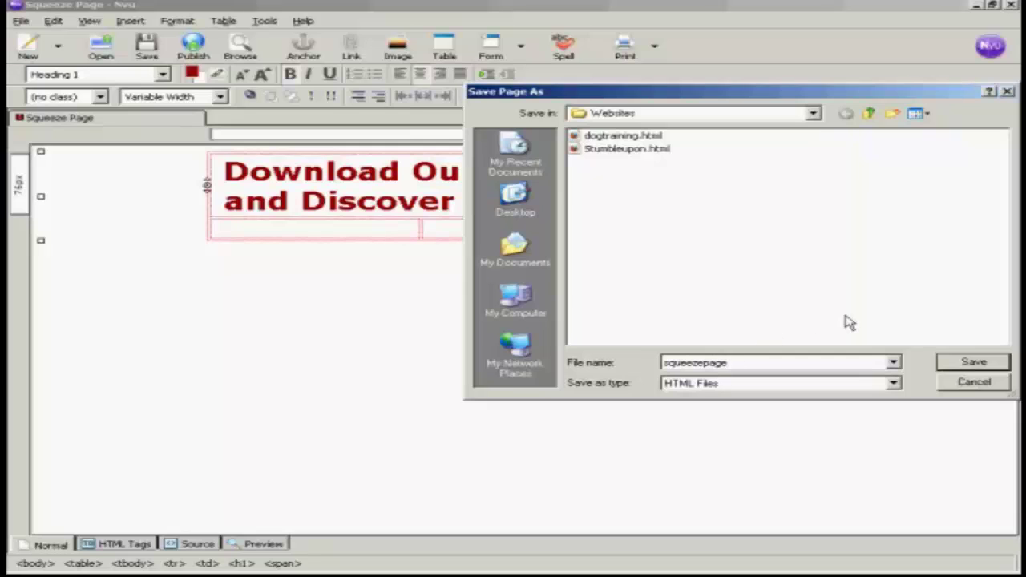
{"action": "left_click", "coordinate": [979, 362]}
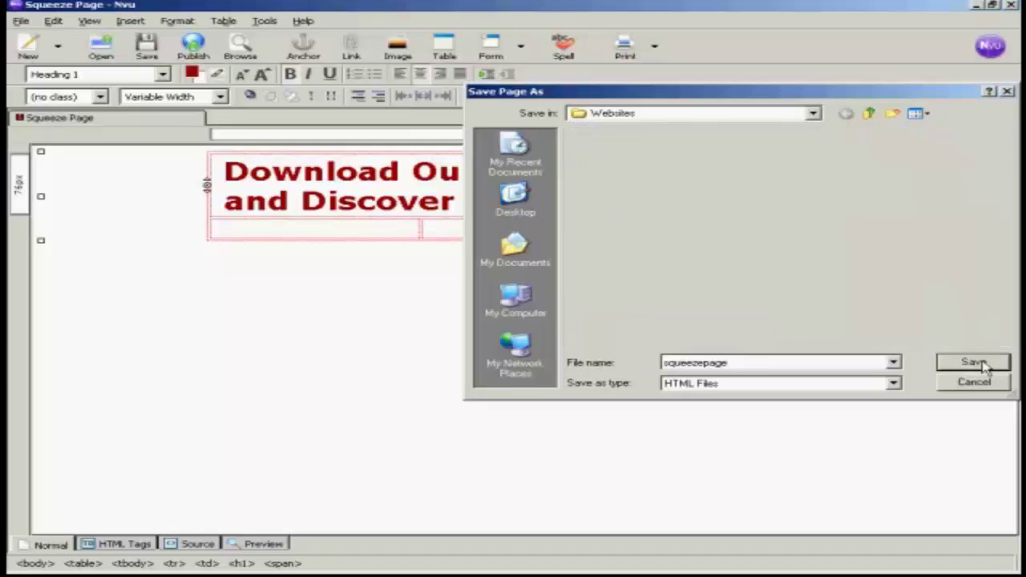
{"action": "left_click", "coordinate": [979, 362]}
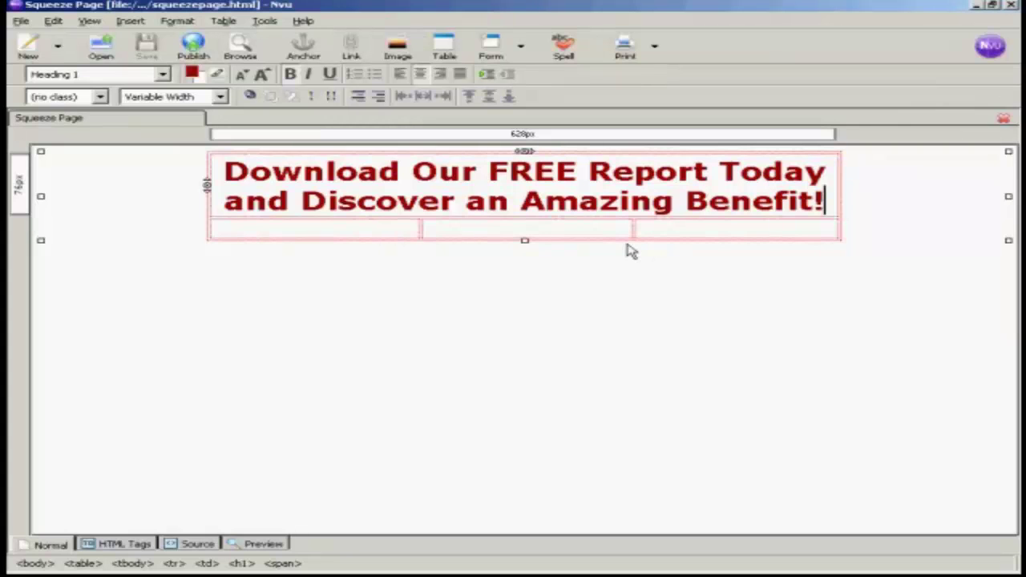
Step: Insert the image free_report_cover.png with the alternate text "Free Report" in the first cell of the table's second row
{"action": "left_click", "coordinate": [230, 234]}
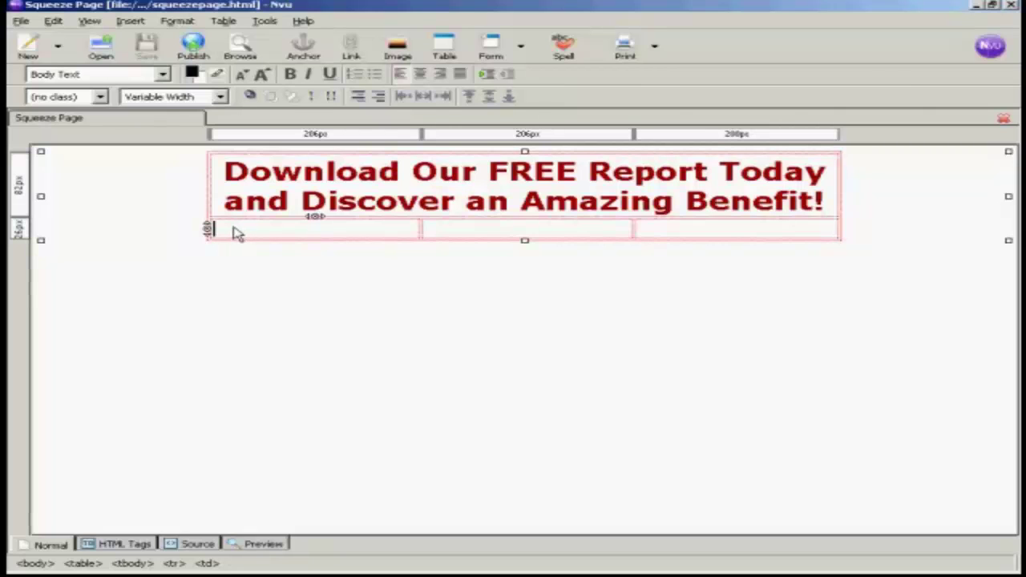
{"action": "left_click", "coordinate": [128, 22]}
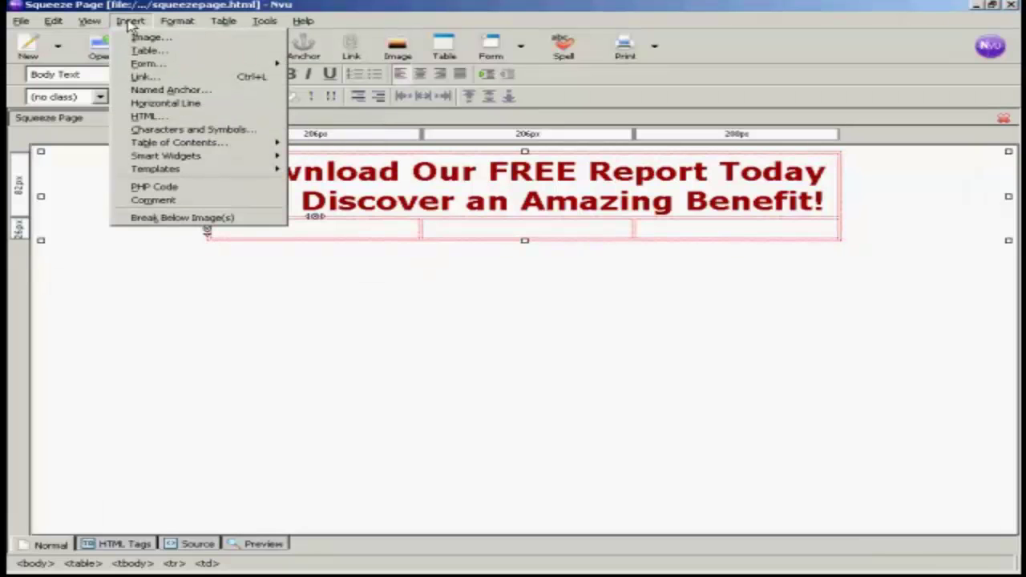
{"action": "left_click", "coordinate": [144, 37]}
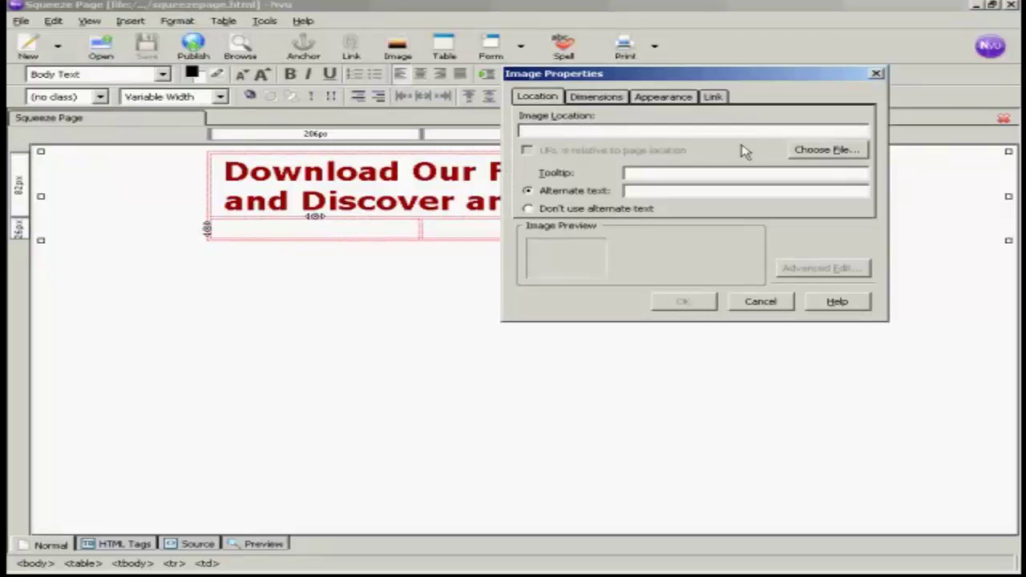
{"action": "left_click", "coordinate": [842, 152]}
{"action": "left_click", "coordinate": [841, 152]}
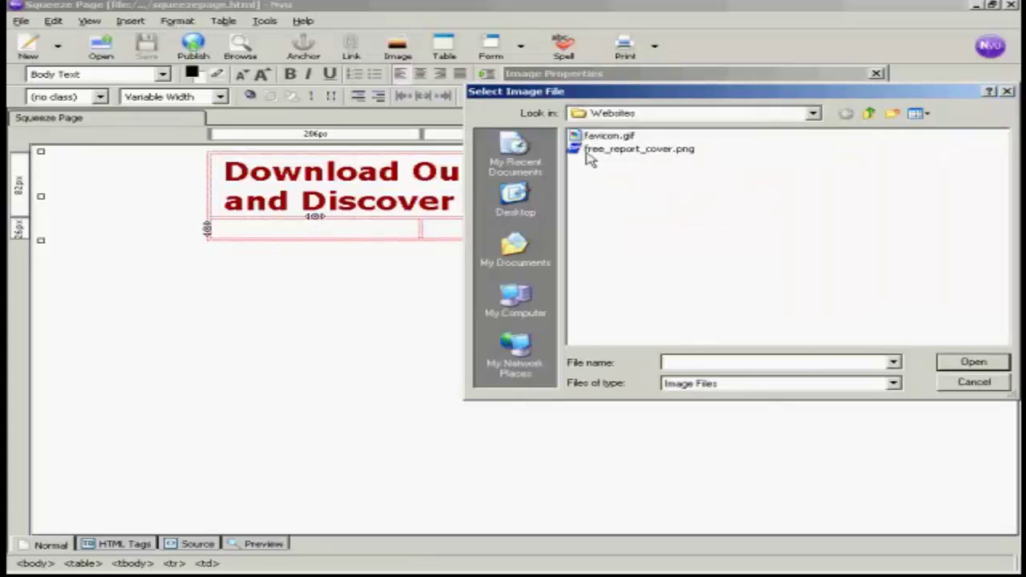
{"action": "left_click", "coordinate": [688, 152]}
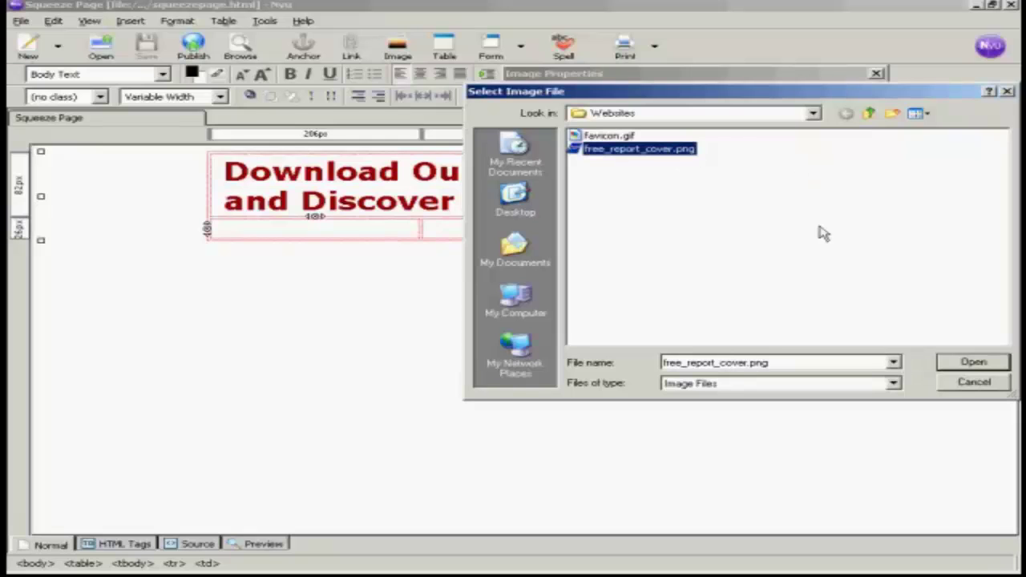
{"action": "left_click", "coordinate": [988, 366]}
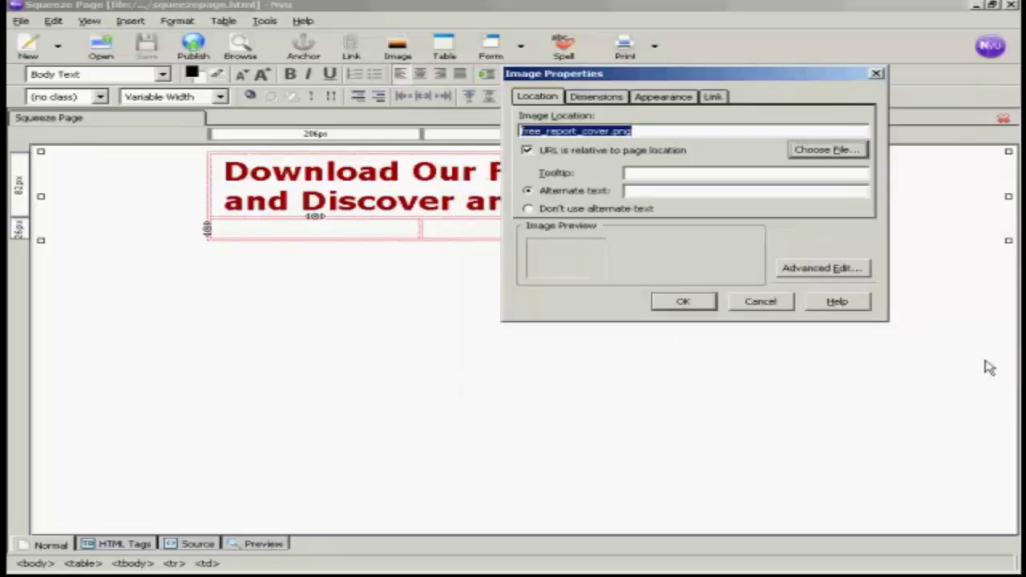
{"action": "left_click", "coordinate": [640, 192]}
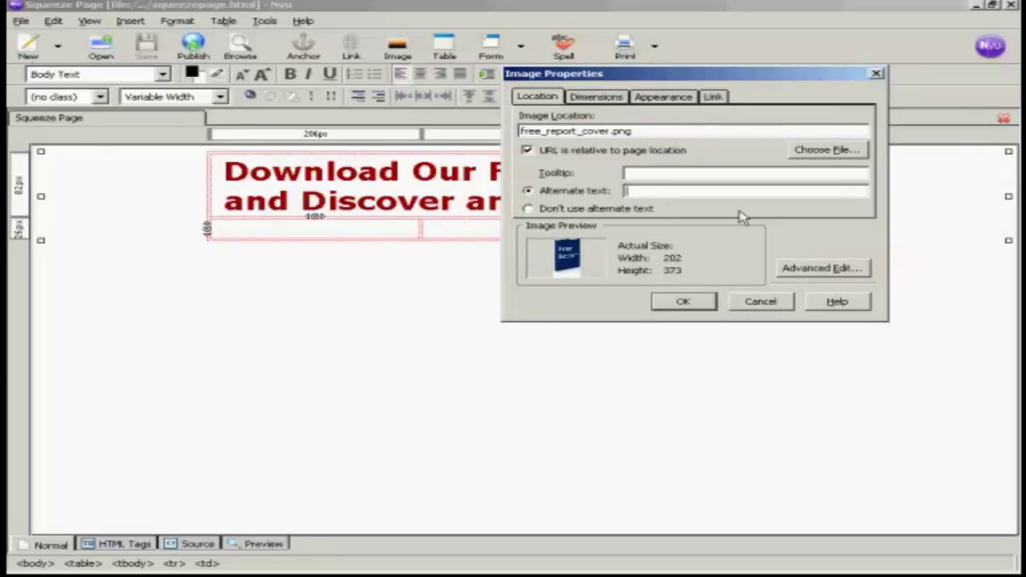
{"action": "type", "text": "Free Report"}
{"action": "left_click", "coordinate": [678, 308]}
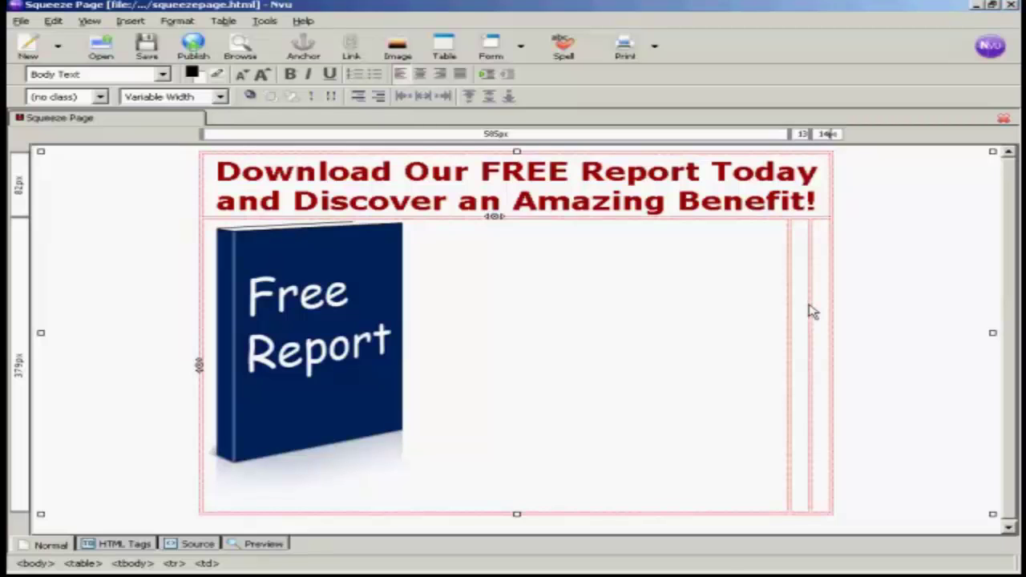
Step: Enter "In this amazing report you'll discover..." in the second row's middle cell and make it bold
{"action": "left_click", "coordinate": [800, 234]}
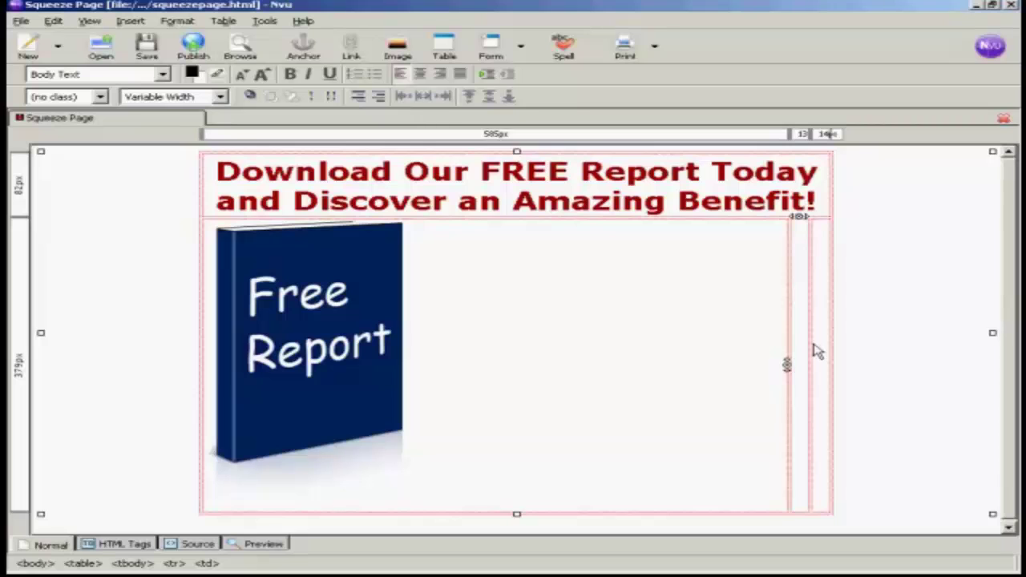
{"action": "type", "text": "In"}
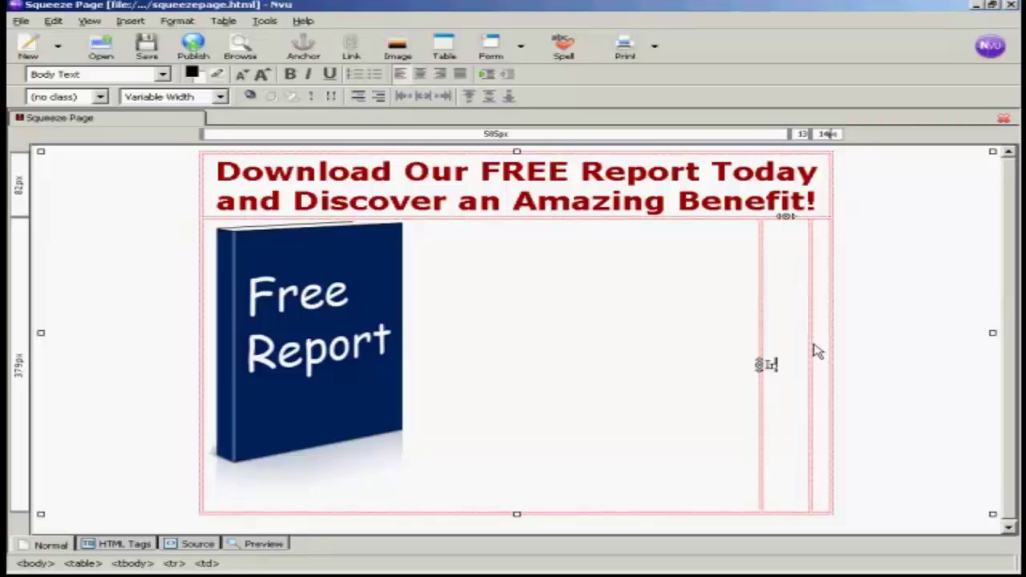
{"action": "type", "text": " this amazing report you'll discover :"}
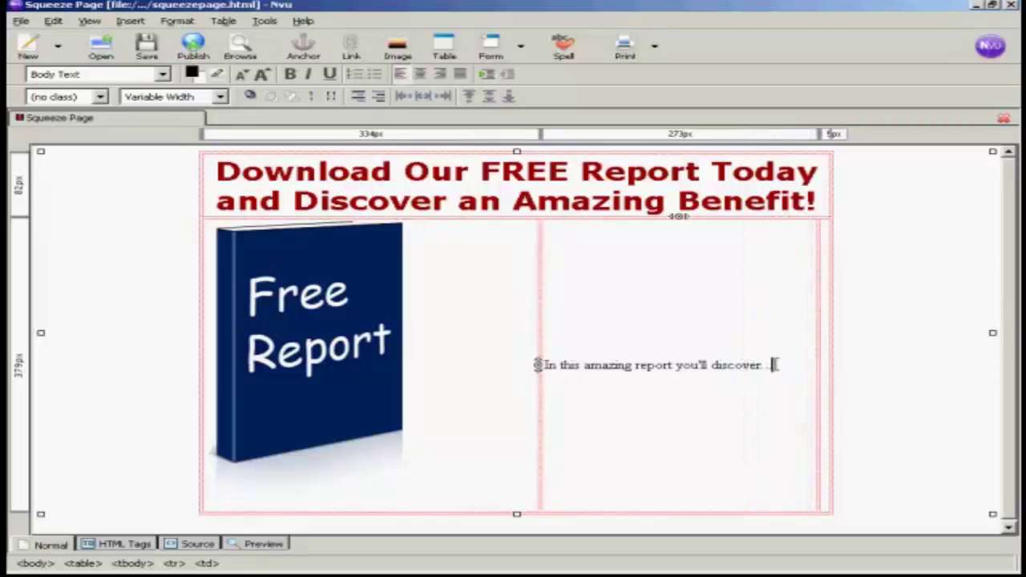
{"action": "left_click_drag", "start_coordinate": [774, 365], "coordinate": [538, 364]}
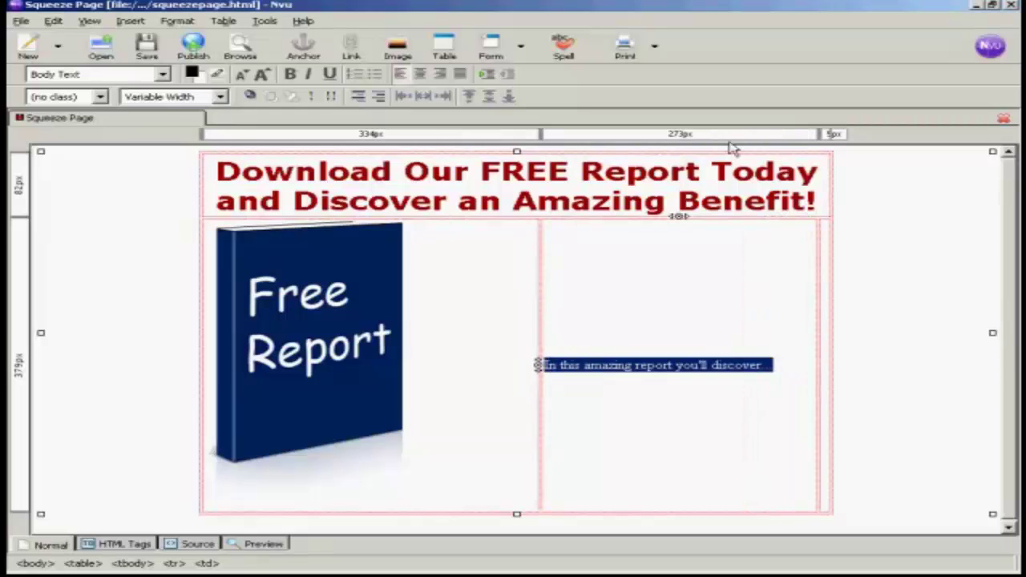
{"action": "left_click", "coordinate": [290, 74]}
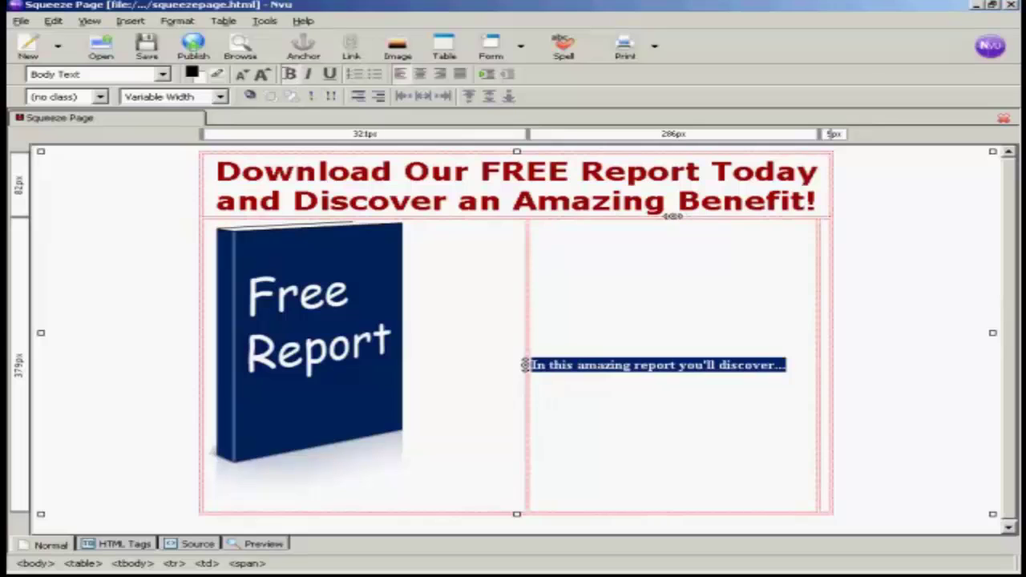
Step: Add a bulleted list below the bold line with the items "Benefit 1", "Benefit 2", "Benefit 3" and "And More!"
{"action": "left_click", "coordinate": [804, 365]}
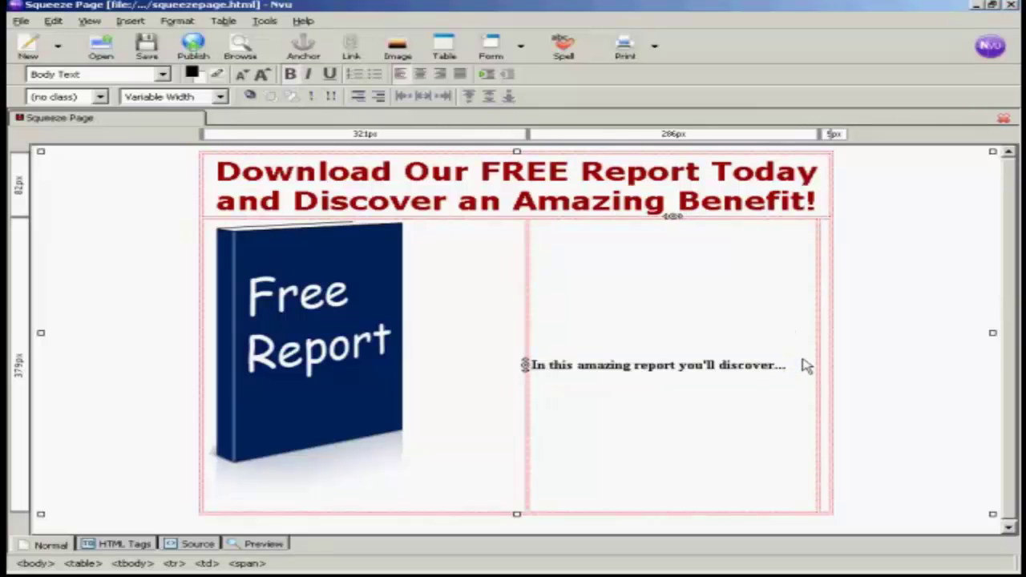
{"action": "key", "text": "Return"}
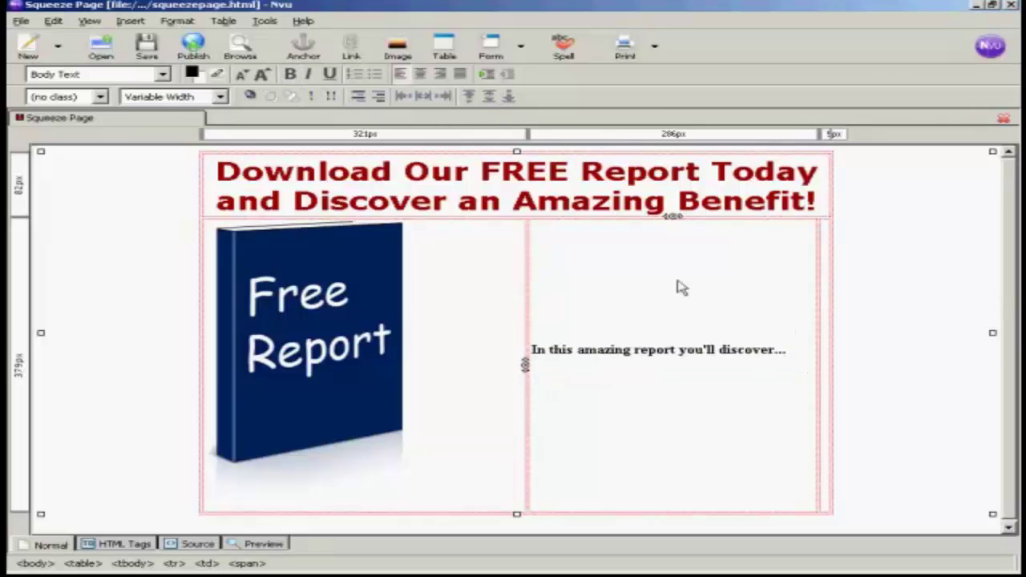
{"action": "left_click", "coordinate": [375, 75]}
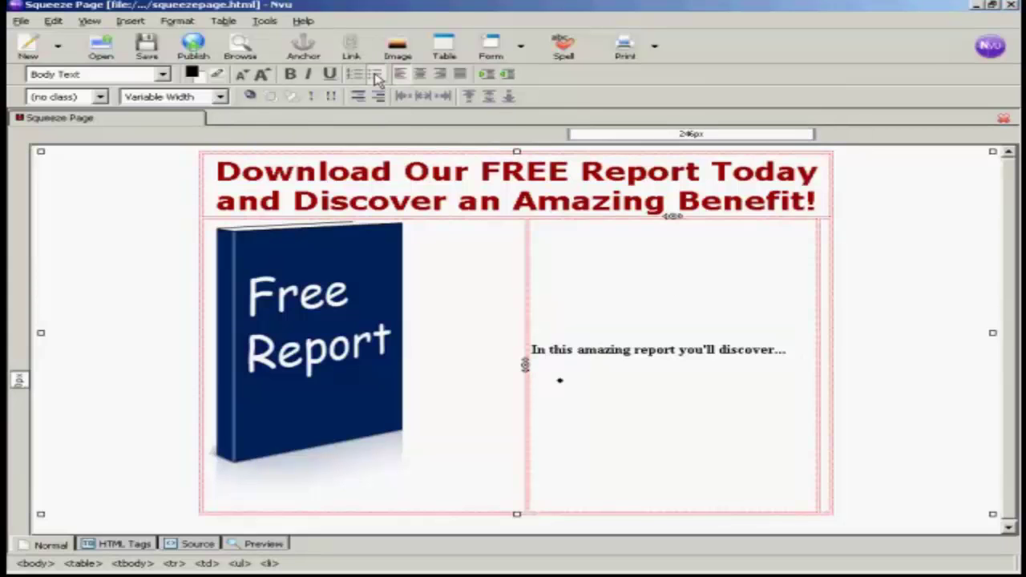
{"action": "type", "text": "Benefit 1"}
{"action": "key", "text": "Return"}
{"action": "type", "text": "Benef"}
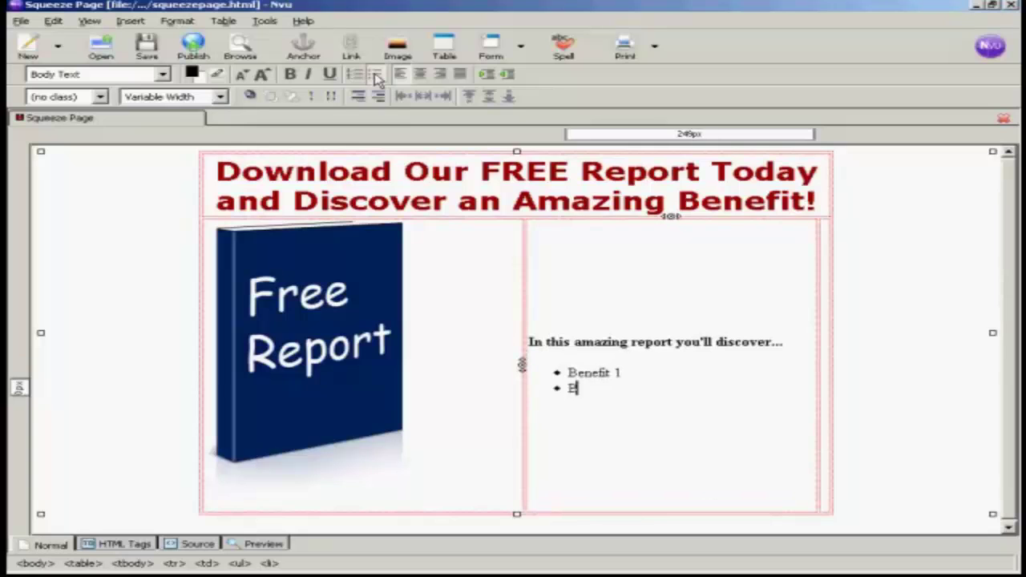
{"action": "type", "text": "it 2"}
{"action": "key", "text": "Return"}
{"action": "type", "text": "Benefit"}
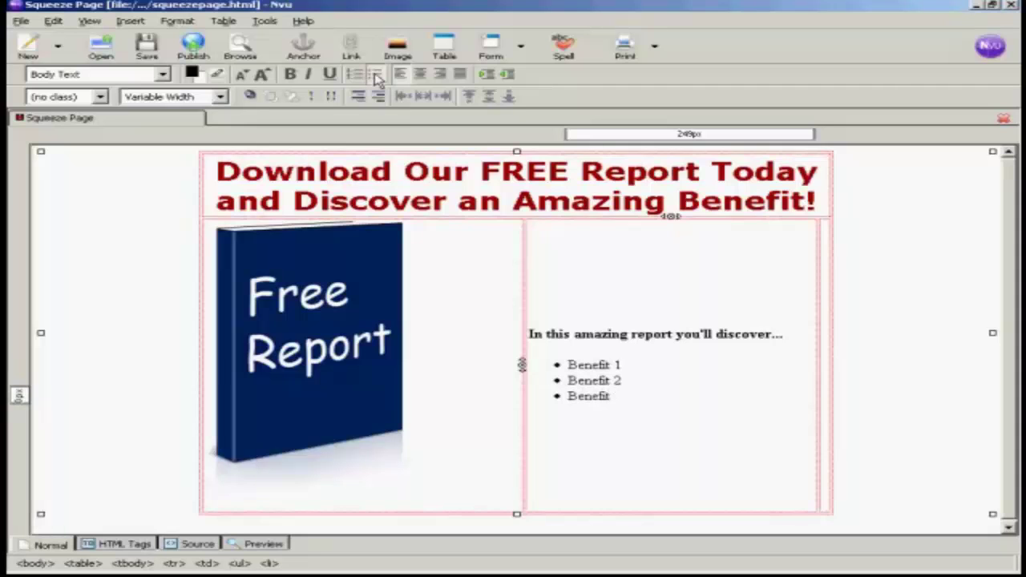
{"action": "type", "text": " 3"}
{"action": "key", "text": "Return"}
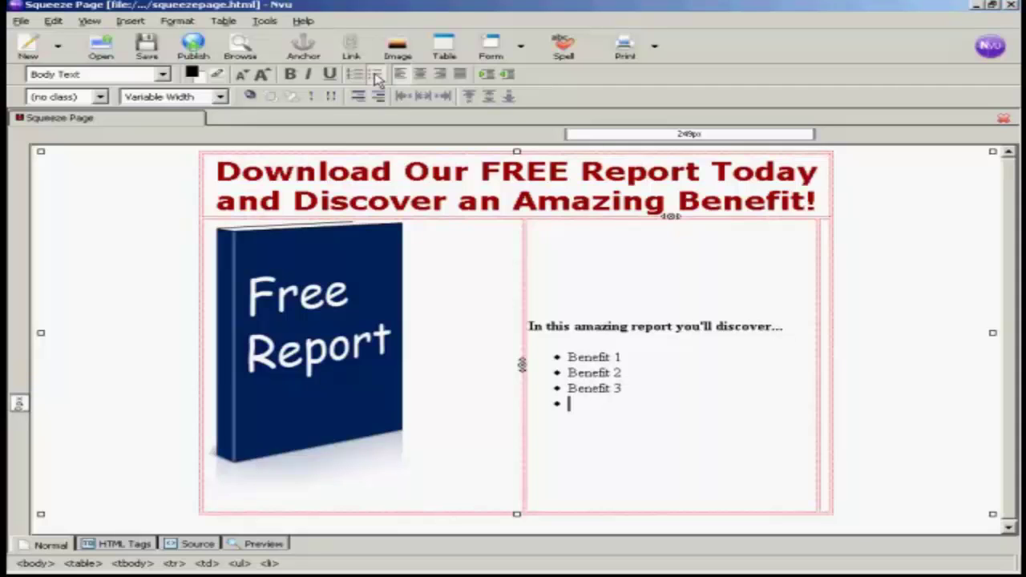
{"action": "type", "text": "And More"}
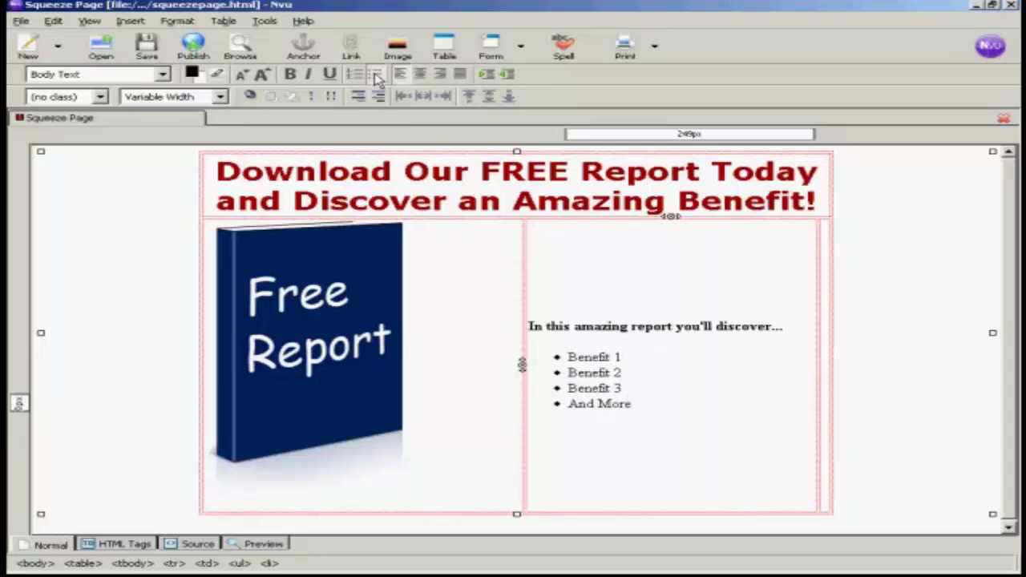
{"action": "type", "text": " !"}
Step: Write an invitation in the third cell to enter first name and primary e-mail address below for the fact-filled free report, ending with a blank line
{"action": "left_click", "coordinate": [826, 241]}
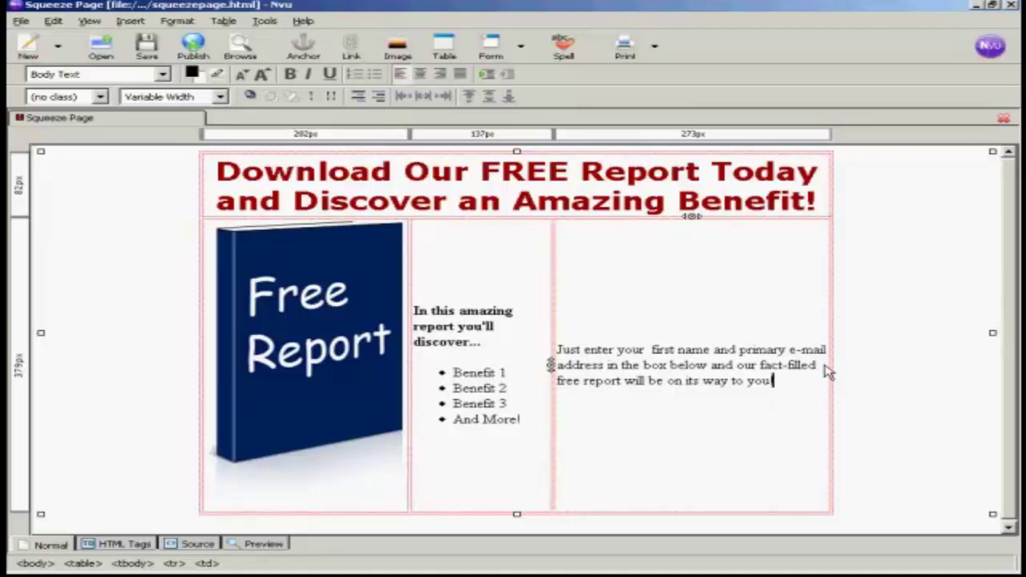
{"action": "key", "text": "Return"}
{"action": "key", "text": "Return"}
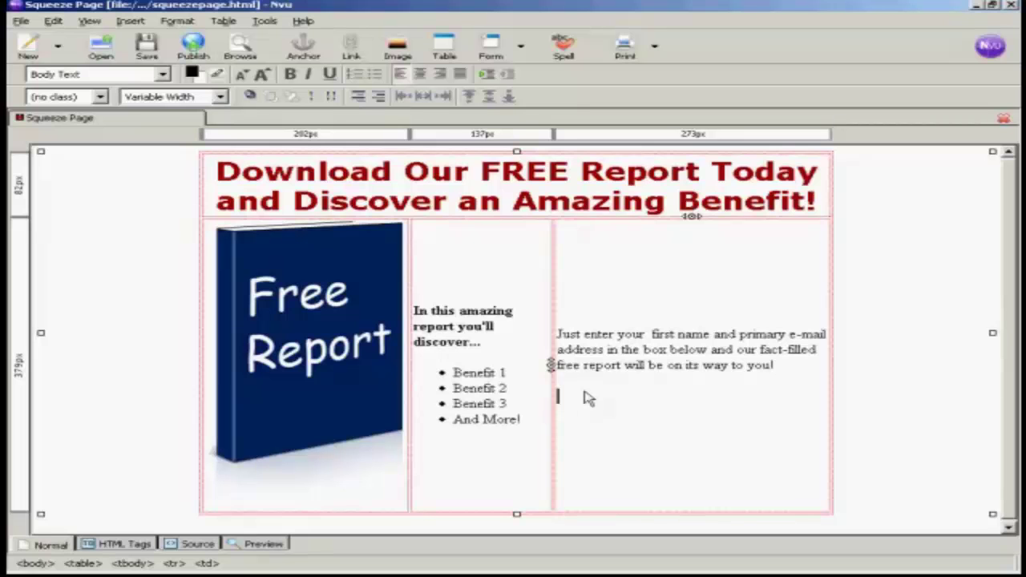
Step: Switch to opt-in_code.txt in Notepad, copy the entire form code, and return to the squeeze page in Nvu
{"action": "key", "text": "alt+Tab"}
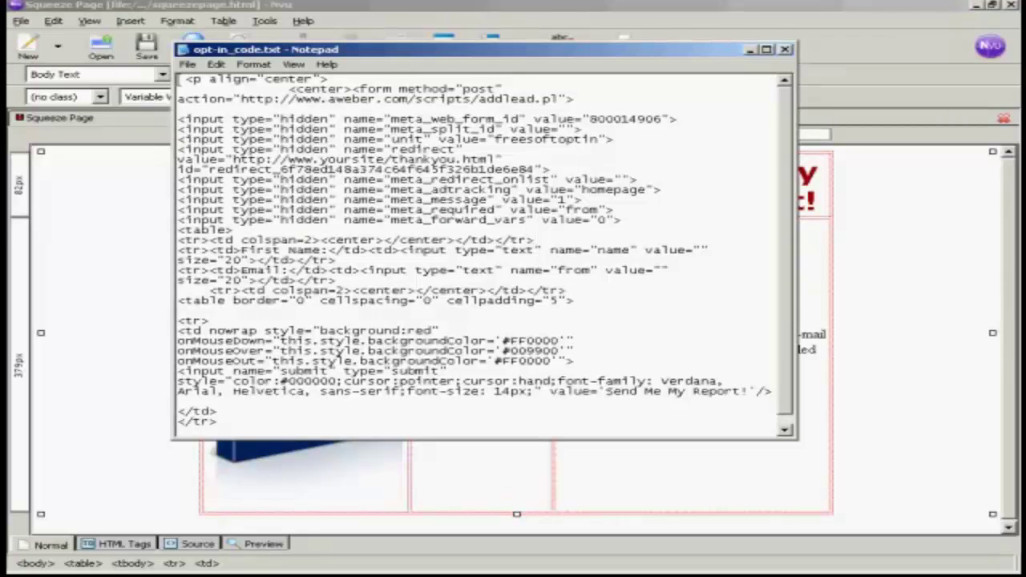
{"action": "left_click_drag", "start_coordinate": [178, 78], "coordinate": [465, 444]}
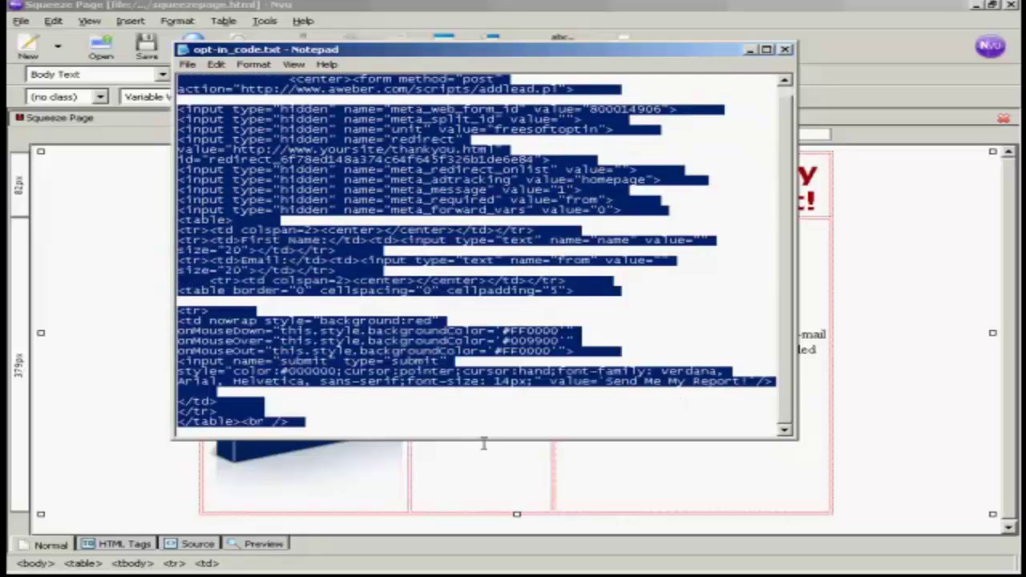
{"action": "right_click", "coordinate": [459, 382]}
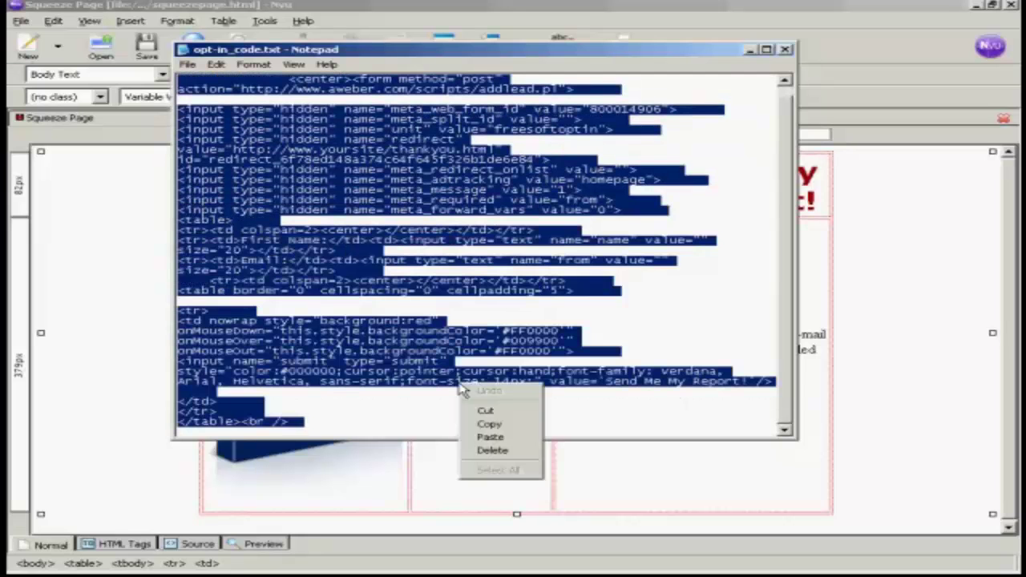
{"action": "left_click", "coordinate": [492, 425]}
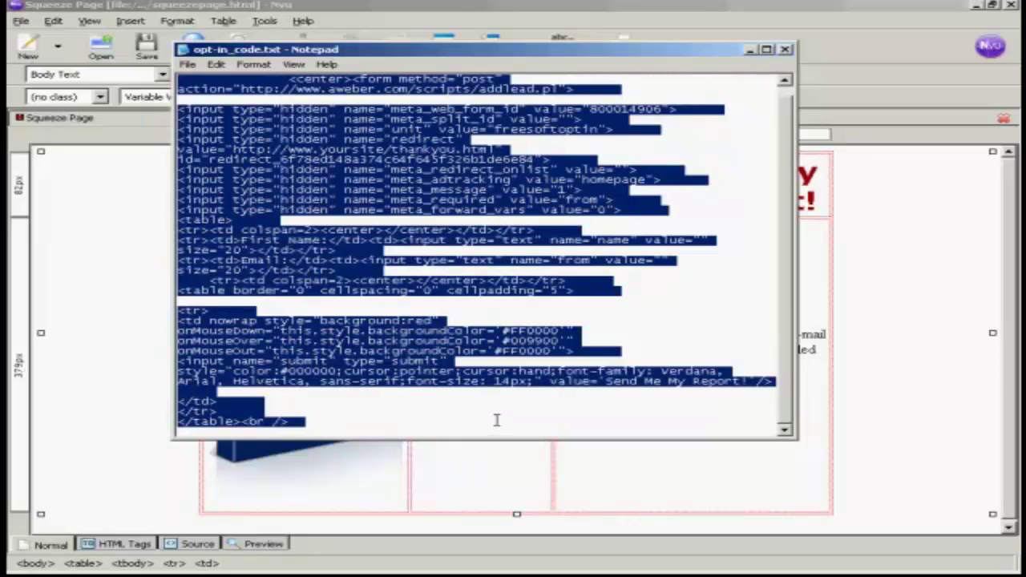
{"action": "left_click", "coordinate": [750, 50]}
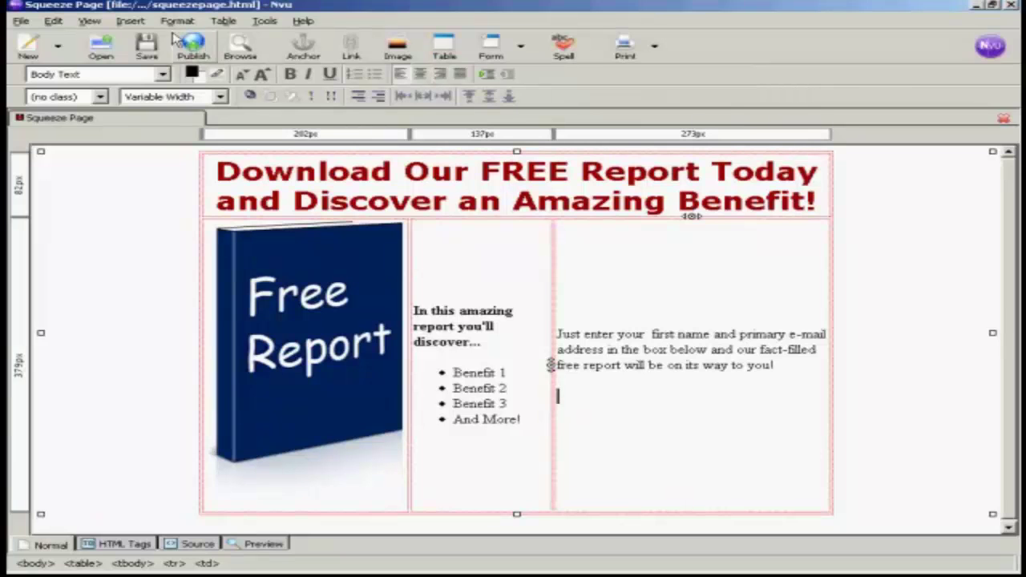
Step: Insert the copied opt-in form HTML below the invitation, followed by "We value your privacy and will not share your e-mail address with anyone else."
{"action": "left_click", "coordinate": [129, 21]}
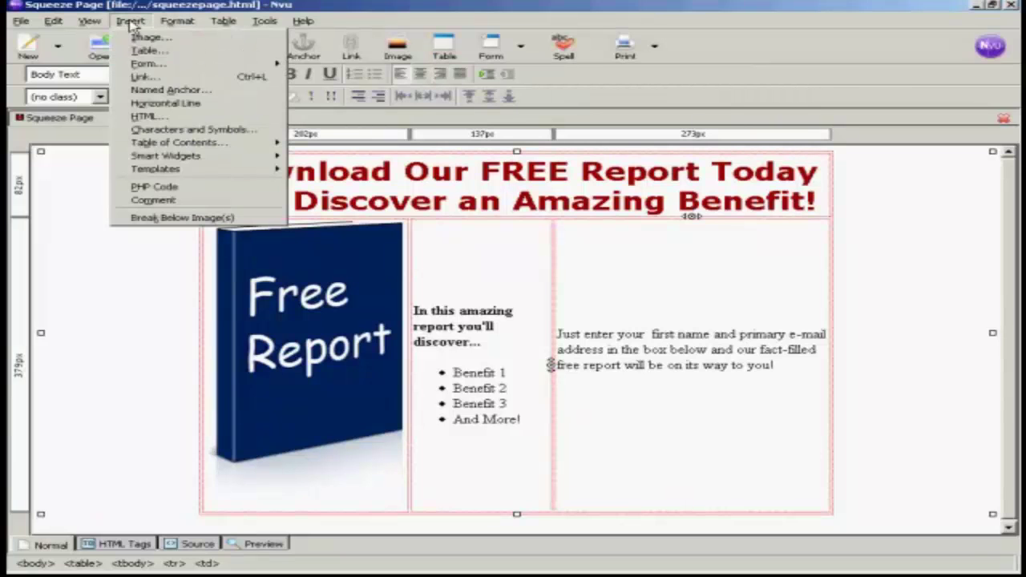
{"action": "left_click", "coordinate": [157, 120]}
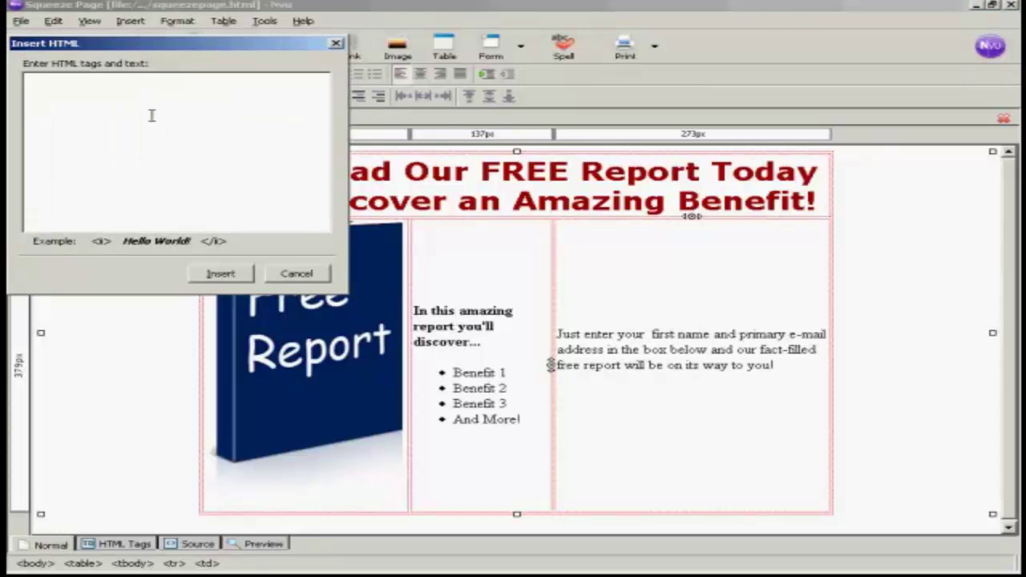
{"action": "key", "text": "ctrl+v"}
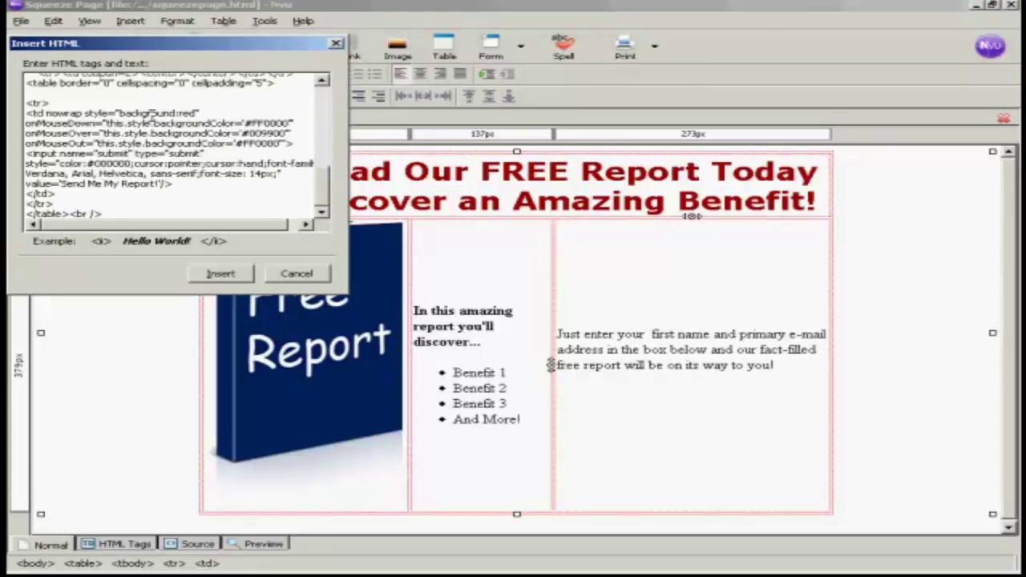
{"action": "left_click", "coordinate": [223, 276]}
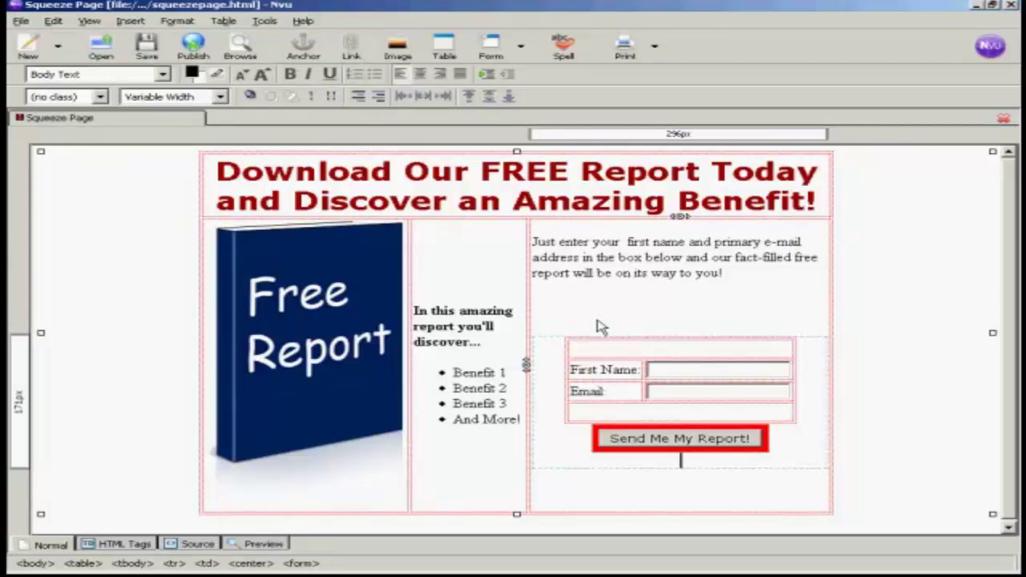
{"action": "left_click", "coordinate": [548, 487]}
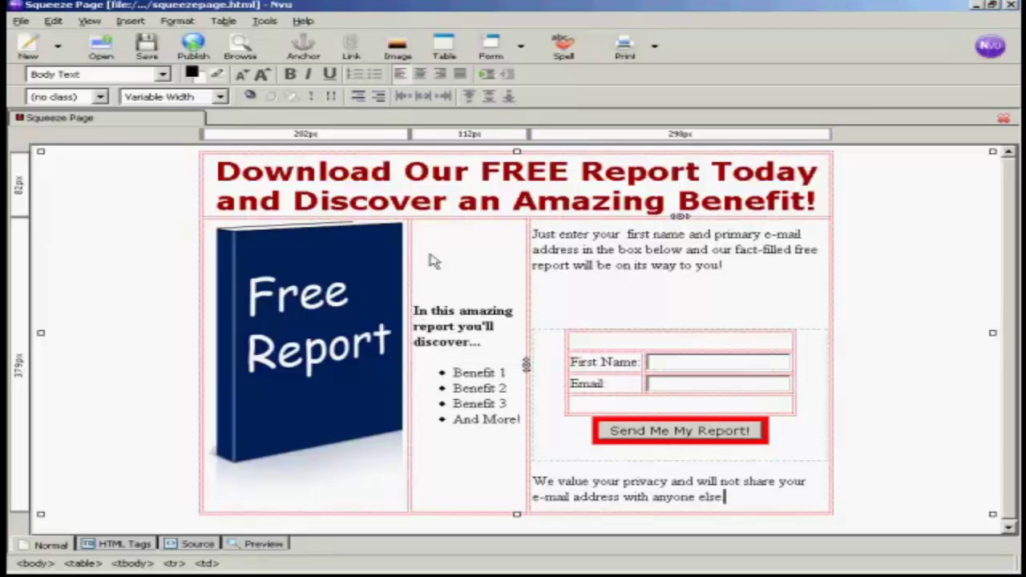
Step: Change the font of the benefits cell and the opt-in form cell to Helvetica, Arial
{"action": "left_click_drag", "start_coordinate": [437, 233], "coordinate": [614, 249]}
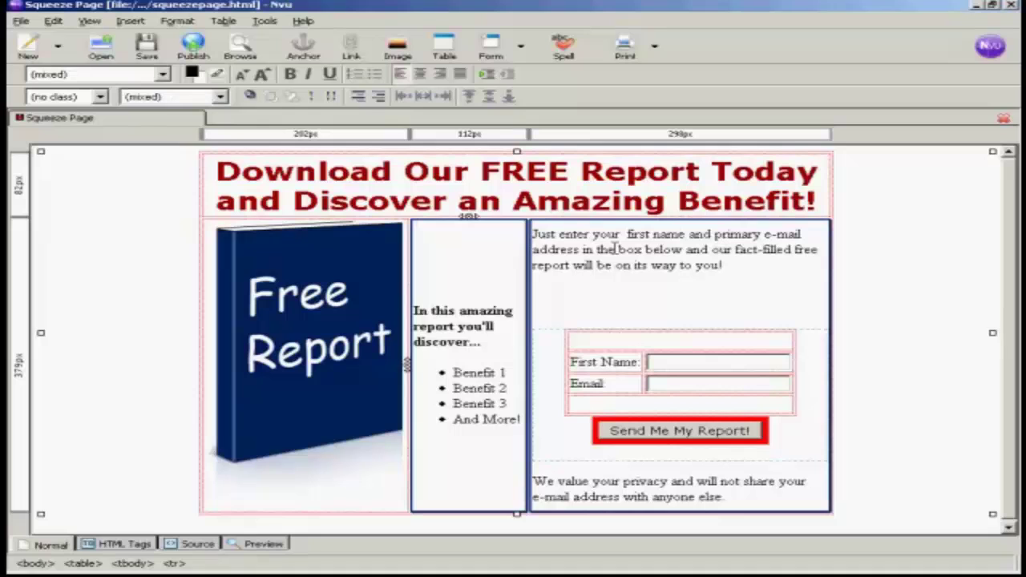
{"action": "left_click", "coordinate": [178, 21]}
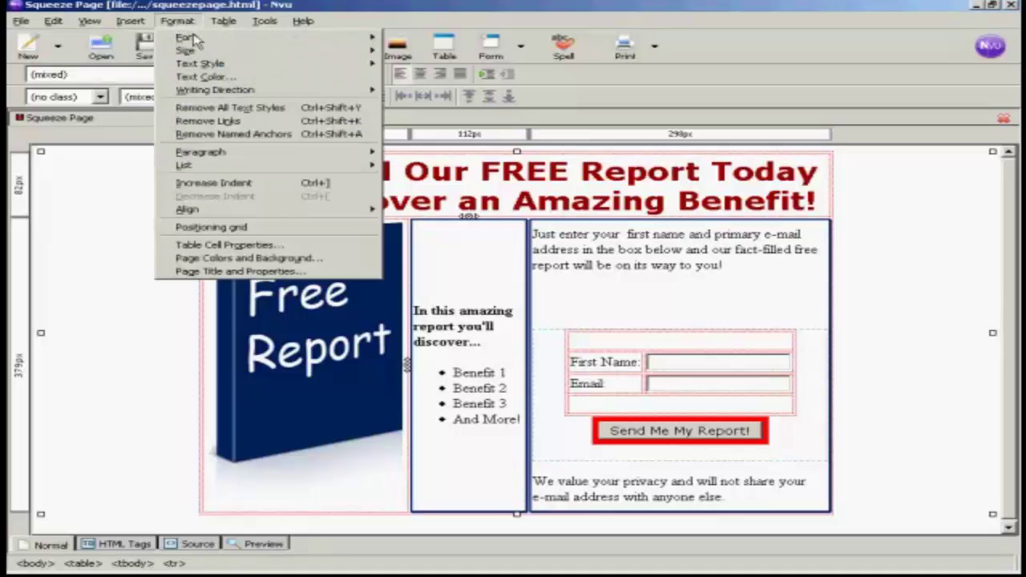
{"action": "mouse_move", "coordinate": [188, 40]}
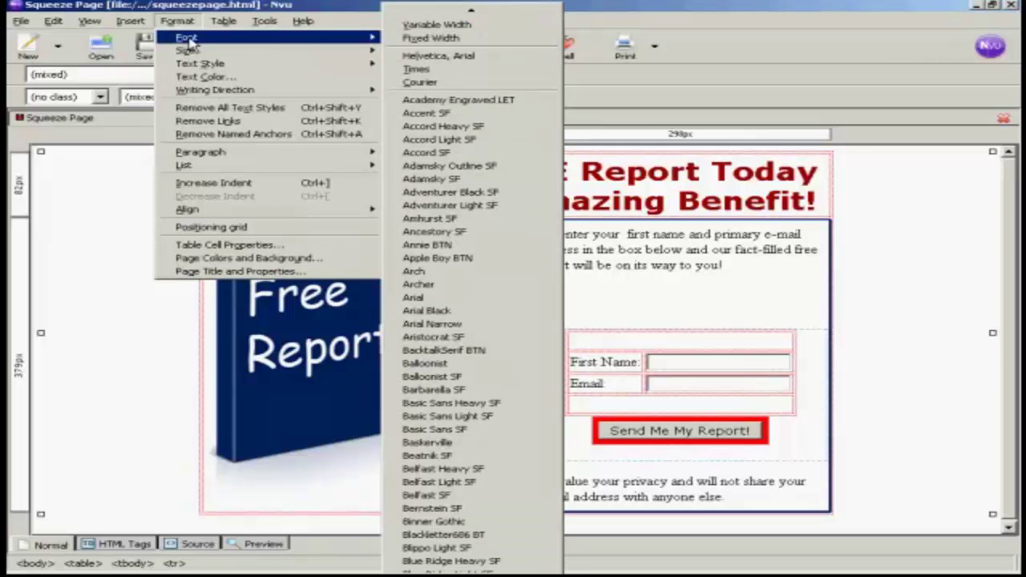
{"action": "left_click", "coordinate": [499, 58]}
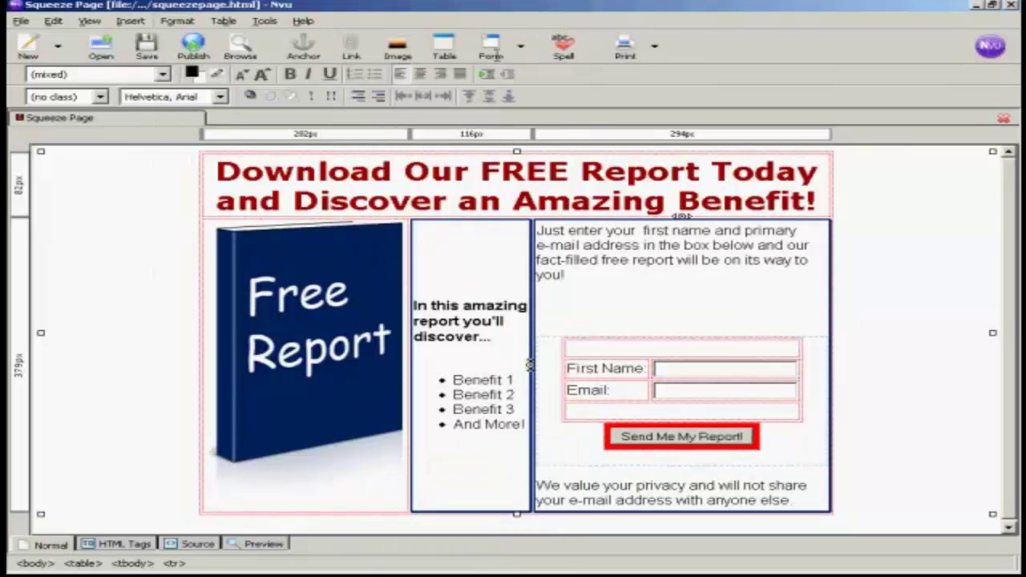
Step: Delete the extra blank line between the invitation text and the opt-in form, and save the page
{"action": "left_click", "coordinate": [581, 293]}
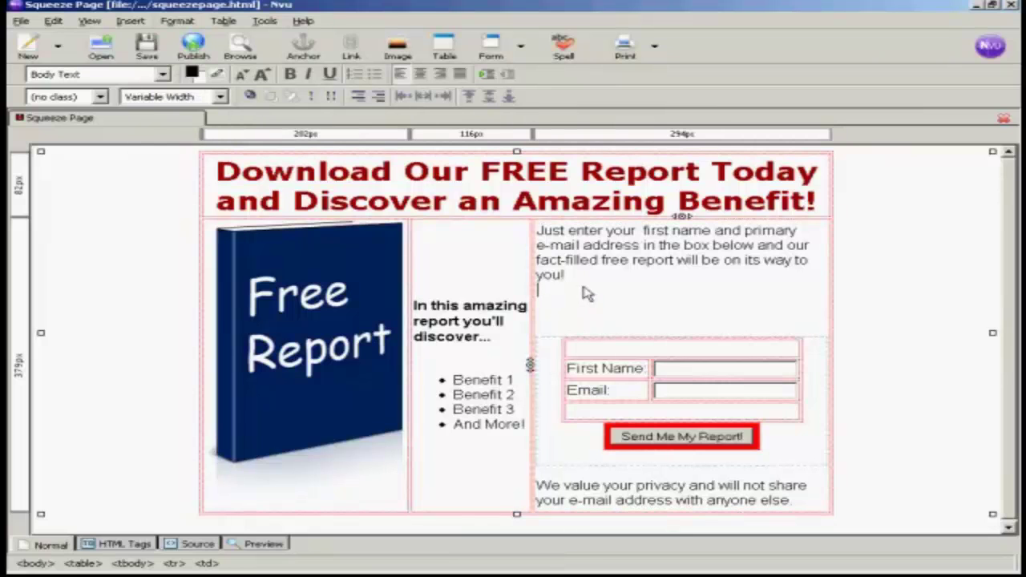
{"action": "key", "text": "BackSpace"}
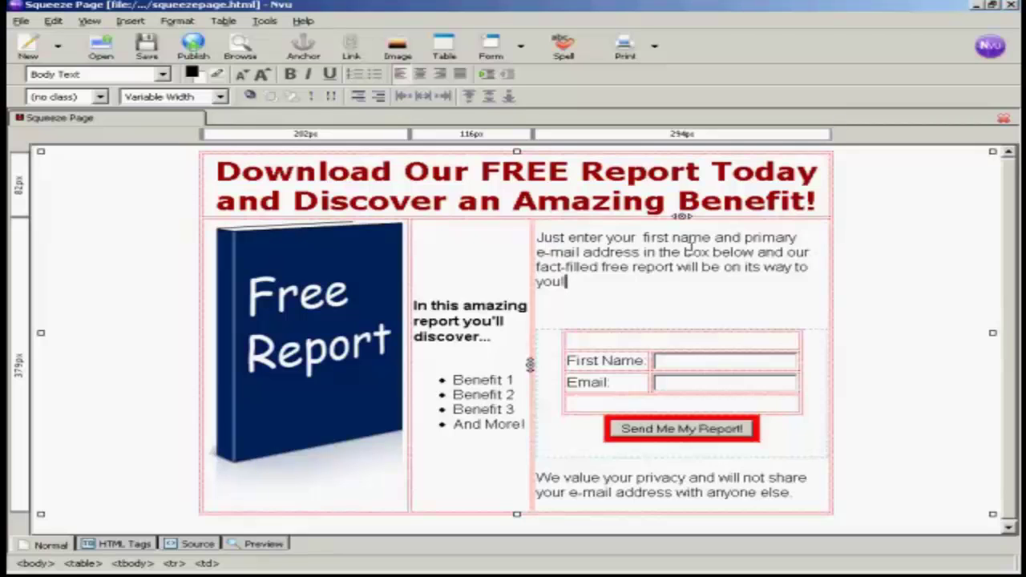
{"action": "left_click", "coordinate": [150, 48]}
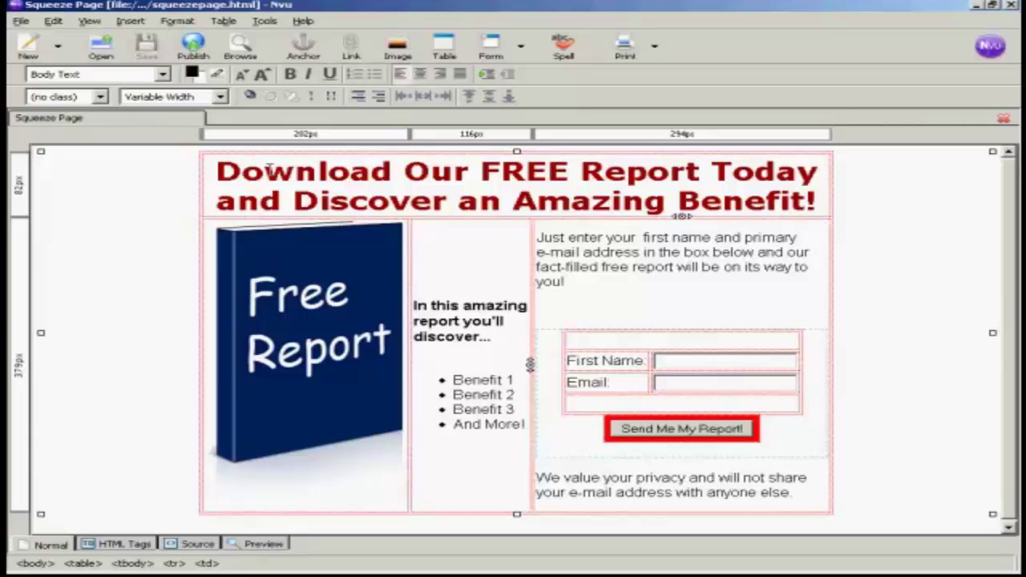
Step: Run a spell check on the squeeze page and close the spelling dialog
{"action": "left_click", "coordinate": [563, 49]}
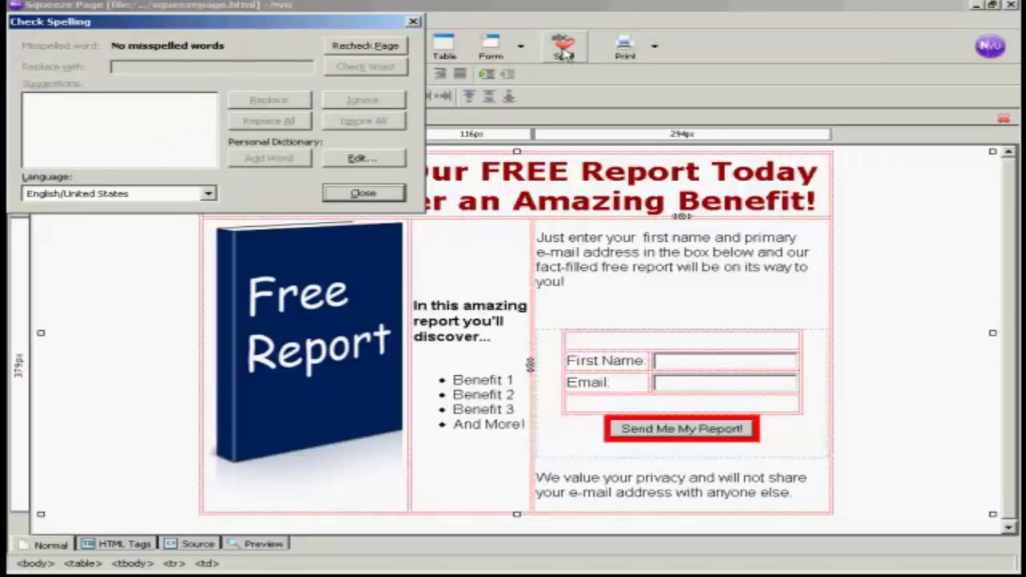
{"action": "left_click", "coordinate": [363, 195]}
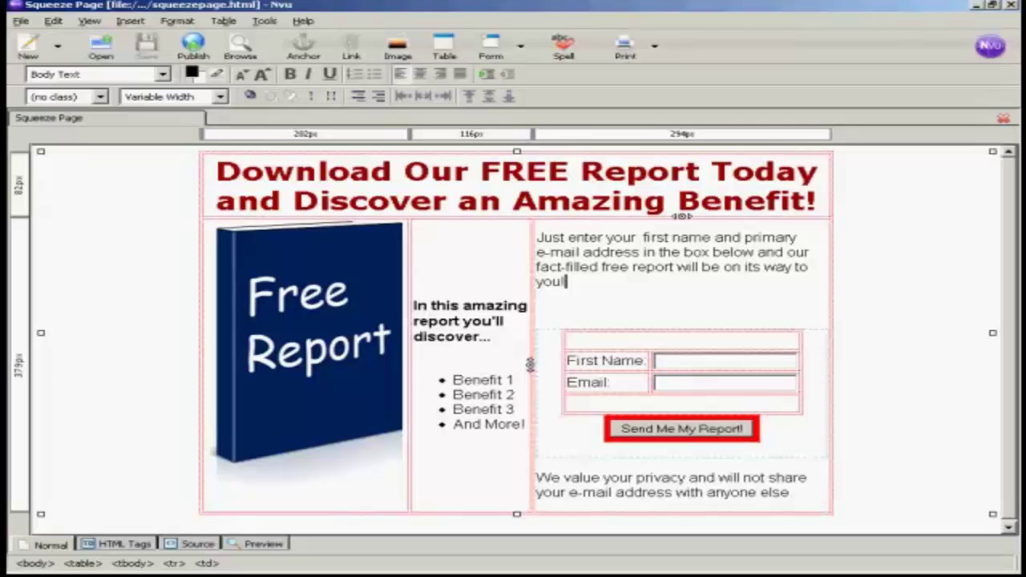
{"action": "key", "text": "ctrl+End"}
{"action": "type", "text": "."}
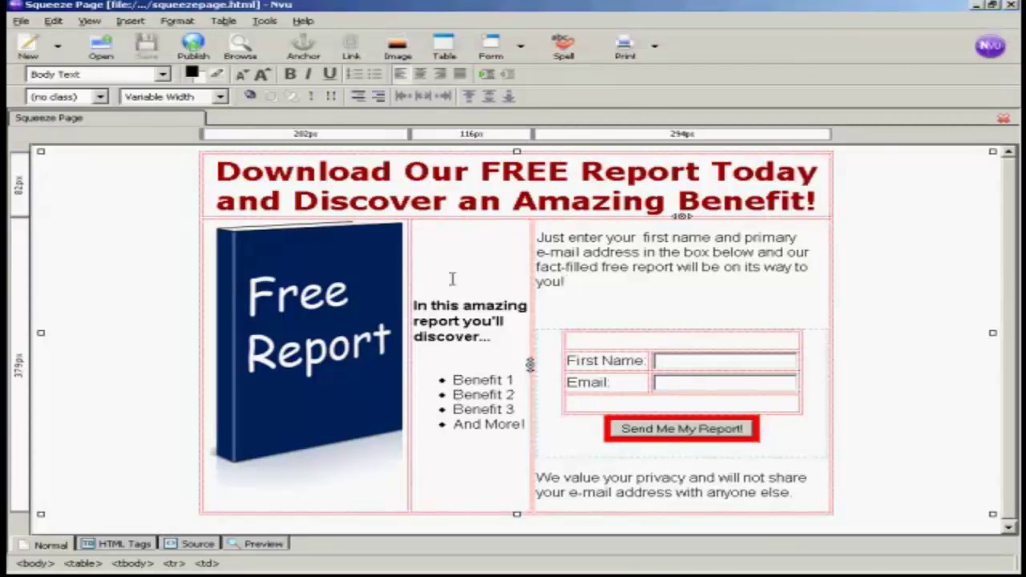
Step: Open the table cell properties for the benefits cell and set its vertical content alignment to Top
{"action": "left_click", "coordinate": [565, 280]}
{"action": "left_click", "coordinate": [460, 306]}
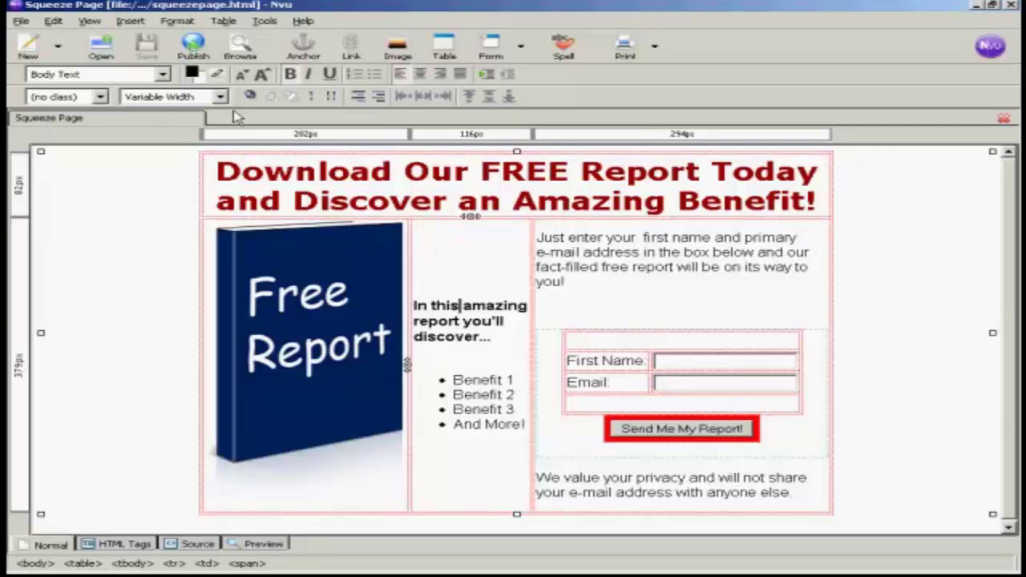
{"action": "left_click", "coordinate": [177, 22]}
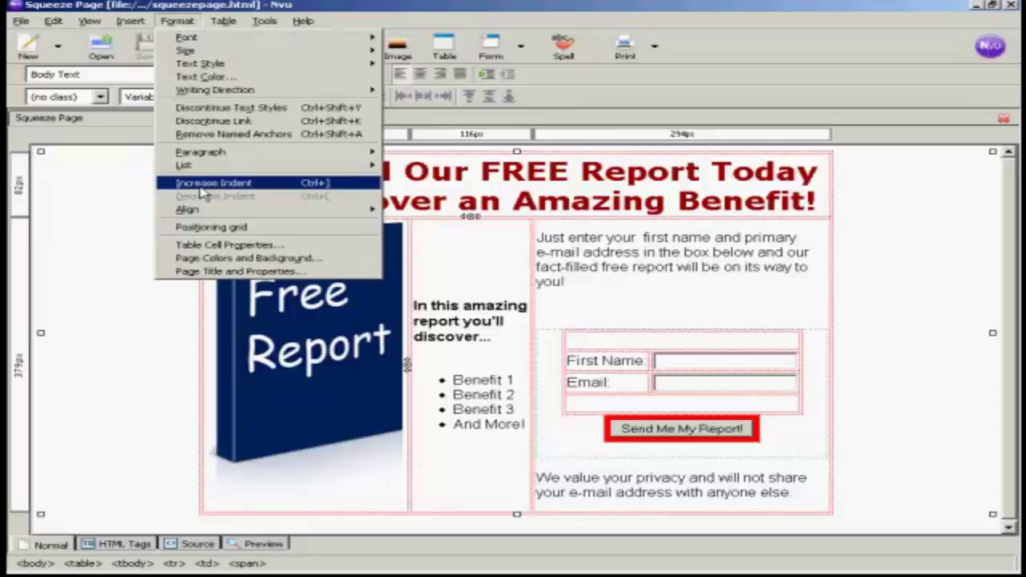
{"action": "left_click", "coordinate": [270, 245]}
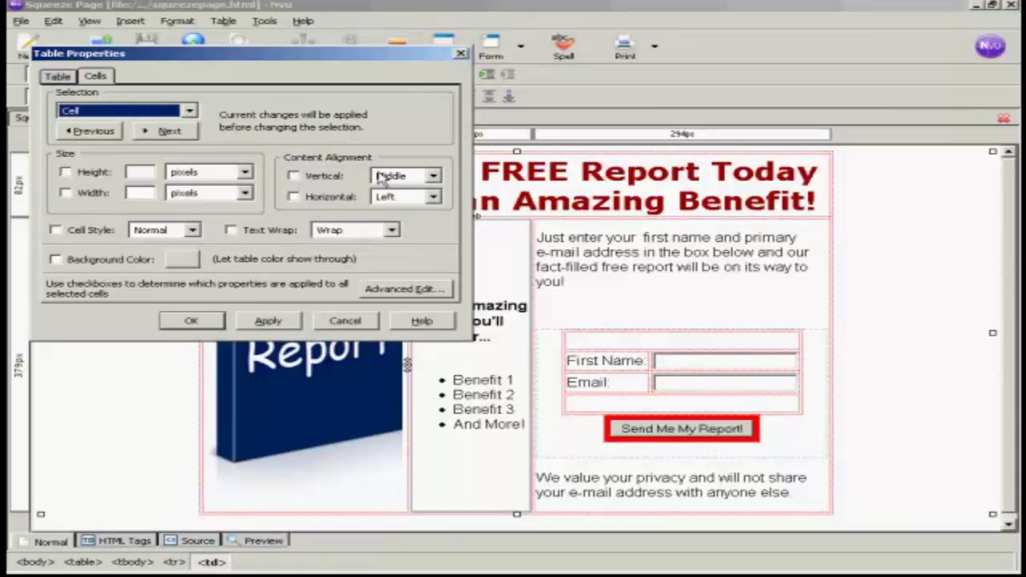
{"action": "left_click", "coordinate": [293, 177]}
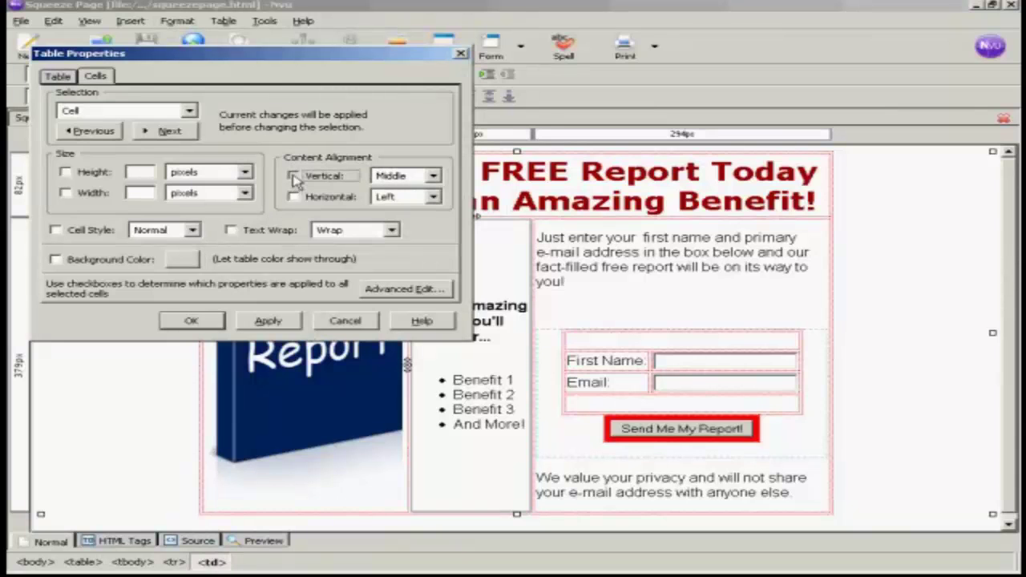
{"action": "left_click", "coordinate": [433, 175]}
{"action": "left_click", "coordinate": [404, 194]}
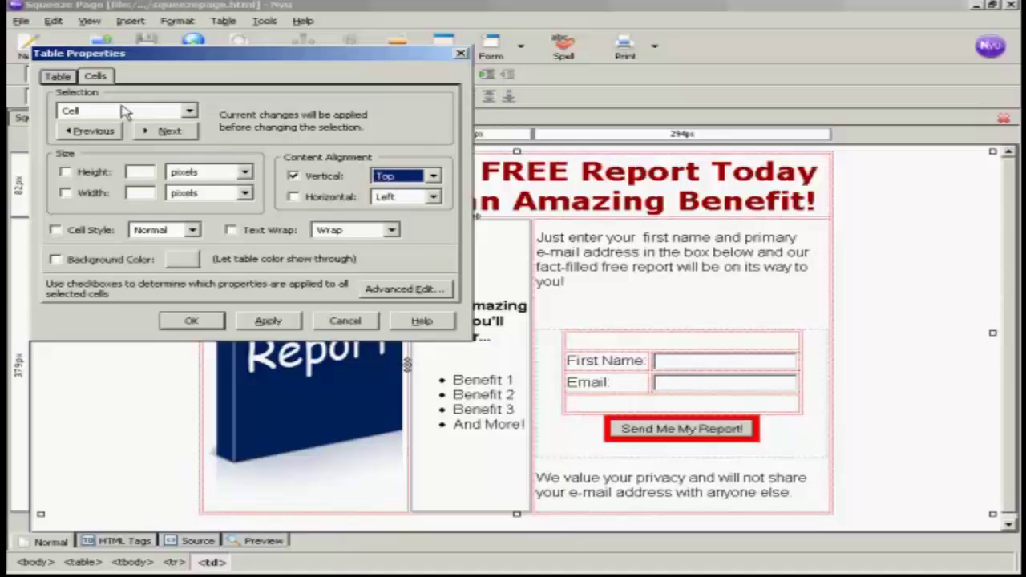
Step: Set the benefits cell's width to 33% of table and apply the cell properties
{"action": "left_click", "coordinate": [64, 194]}
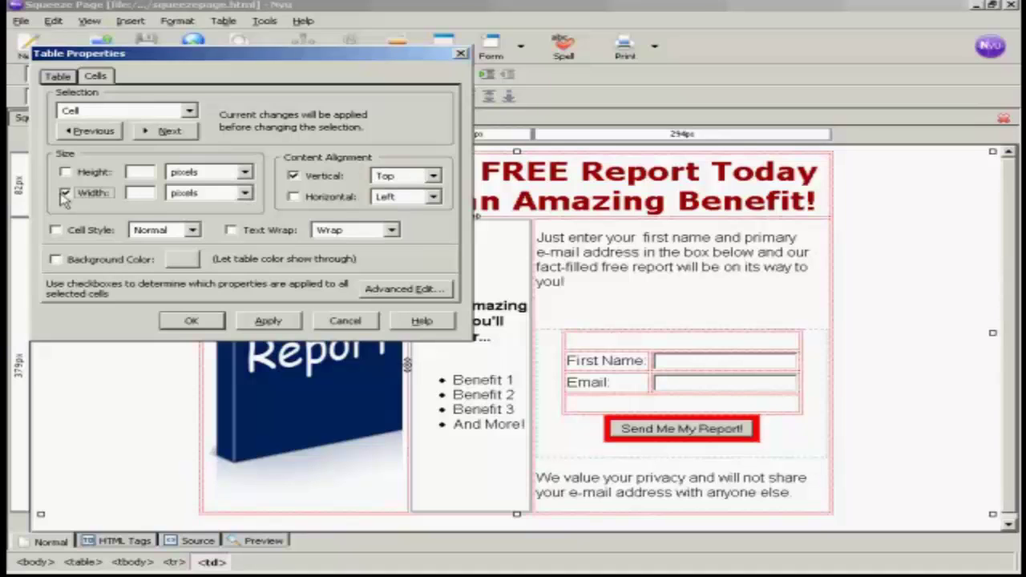
{"action": "left_click", "coordinate": [244, 193]}
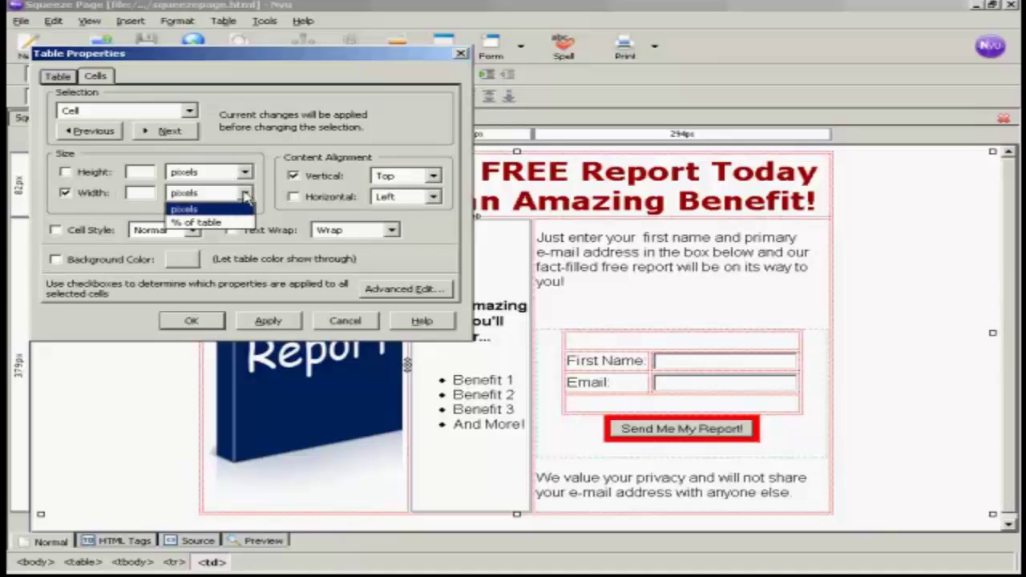
{"action": "left_click", "coordinate": [196, 222]}
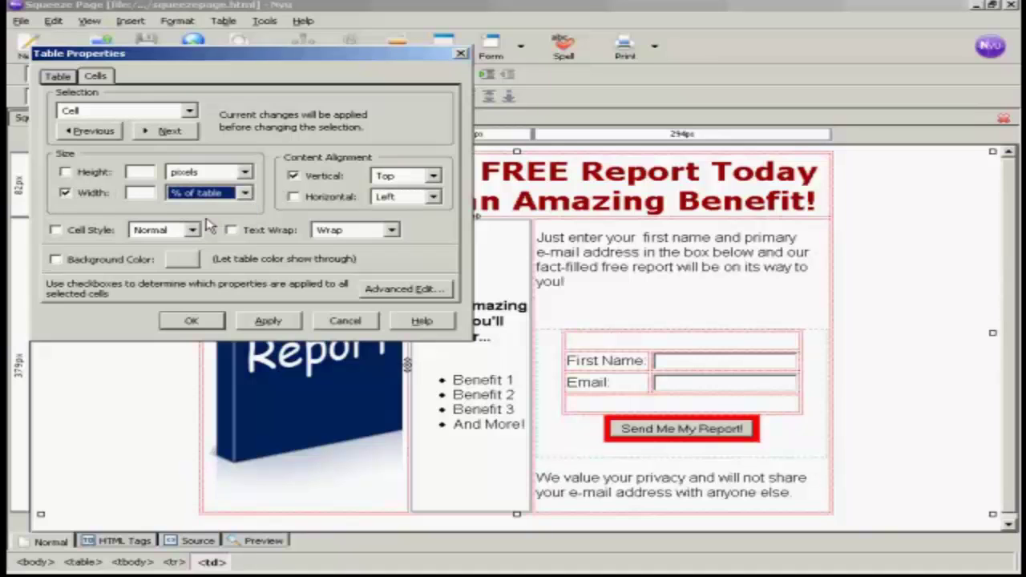
{"action": "left_click", "coordinate": [142, 192]}
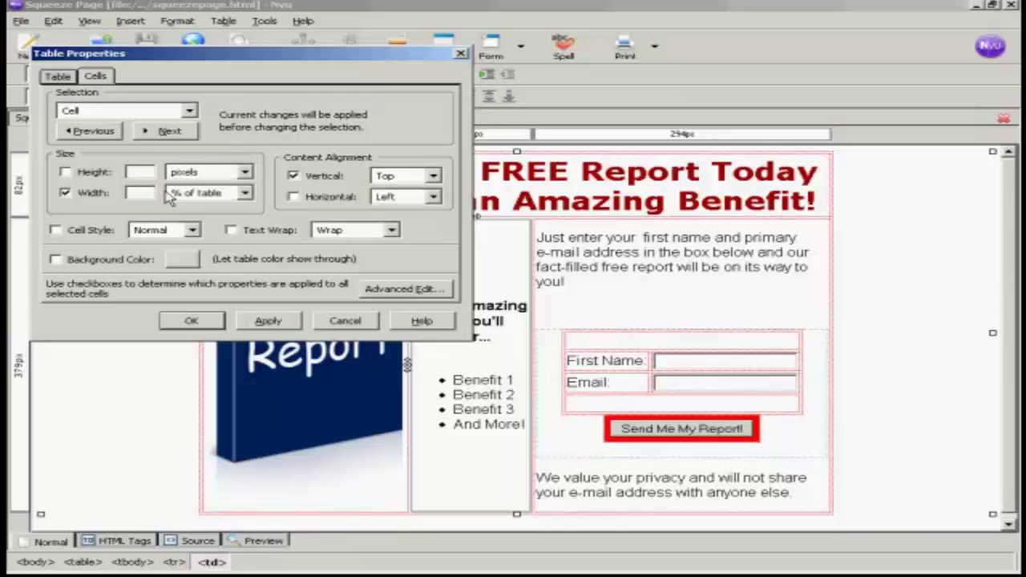
{"action": "type", "text": "33"}
{"action": "left_click", "coordinate": [271, 321]}
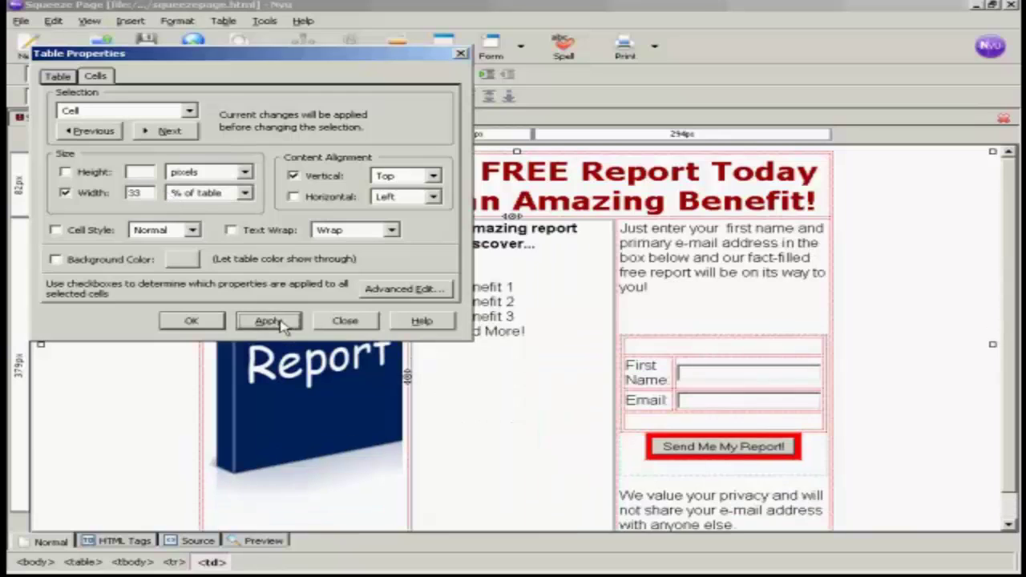
{"action": "left_click", "coordinate": [192, 322]}
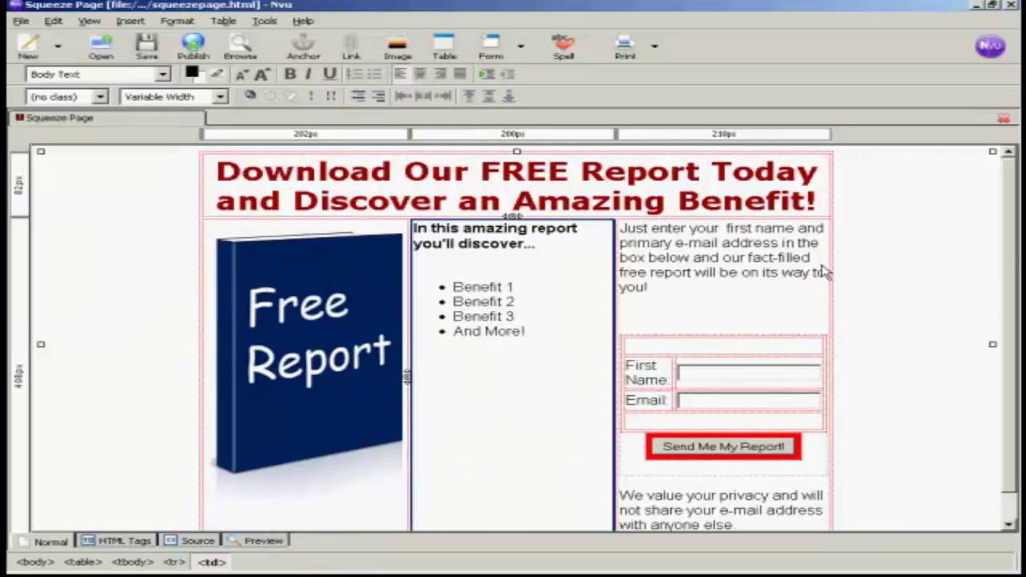
Step: Save the page, reload squeezepage.html in Firefox to check the layout, and return to Nvu
{"action": "left_click_drag", "start_coordinate": [1015, 251], "coordinate": [1012, 279]}
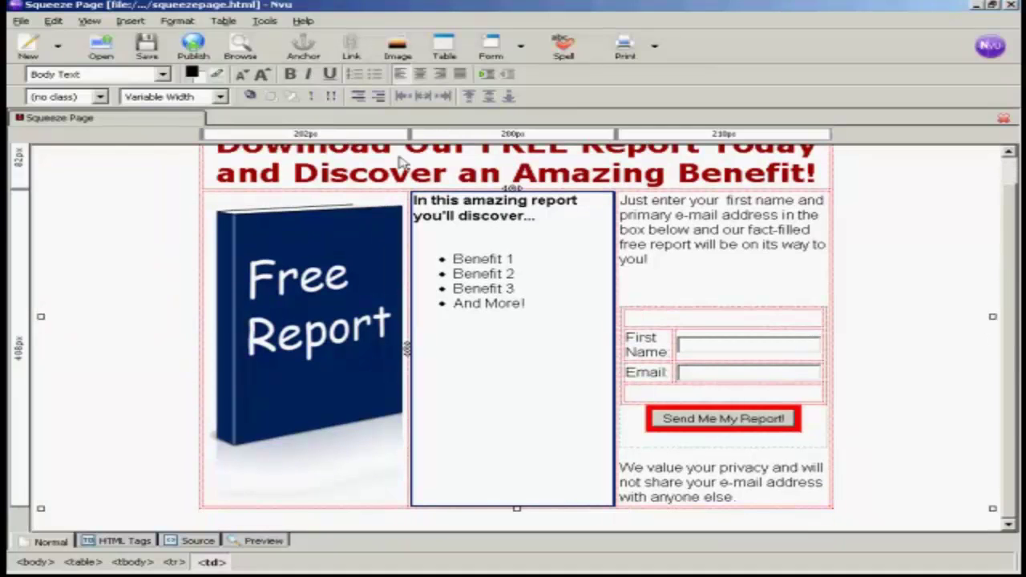
{"action": "left_click", "coordinate": [146, 48]}
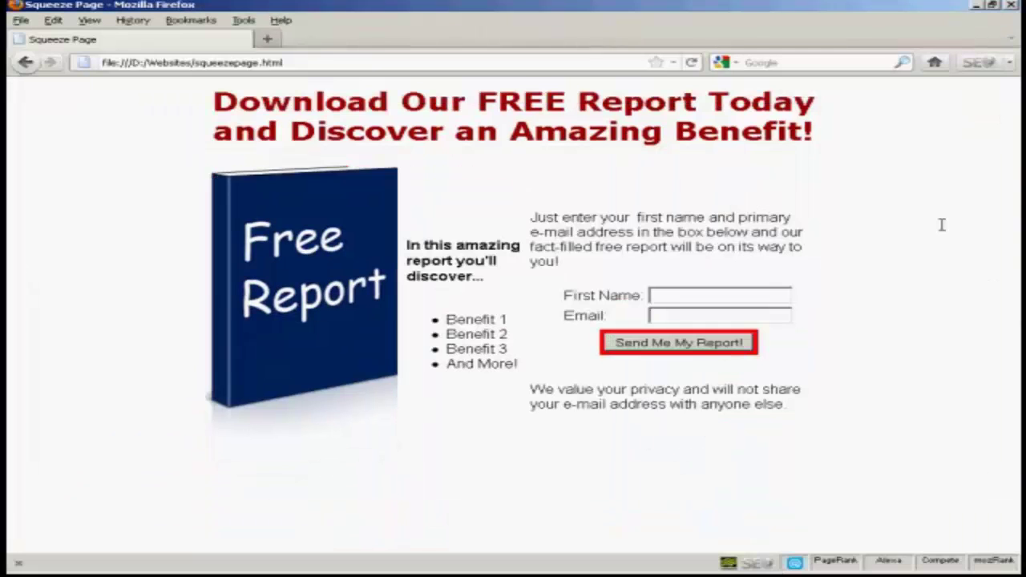
{"action": "left_click", "coordinate": [693, 63]}
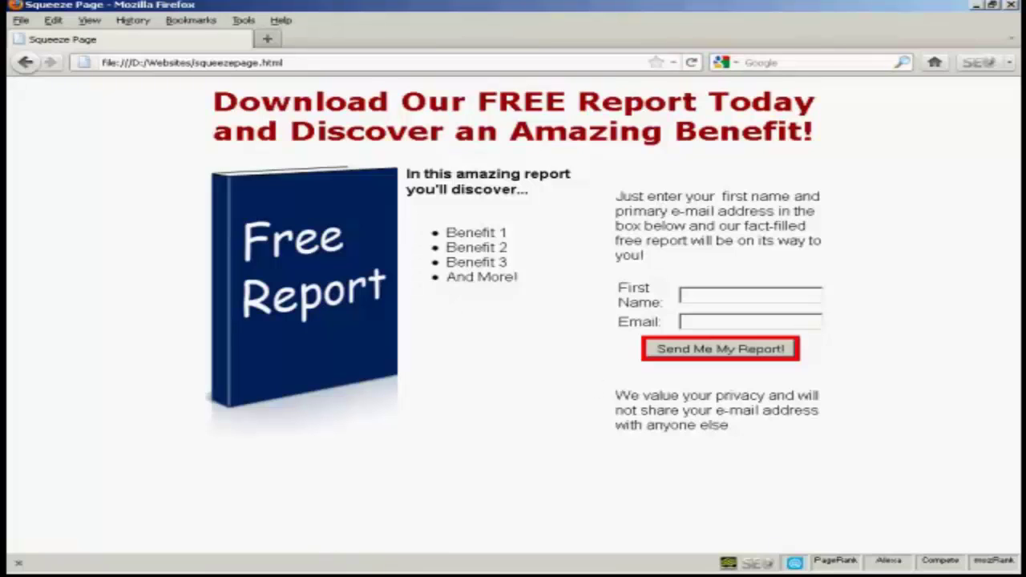
{"action": "key", "text": "alt+Tab"}
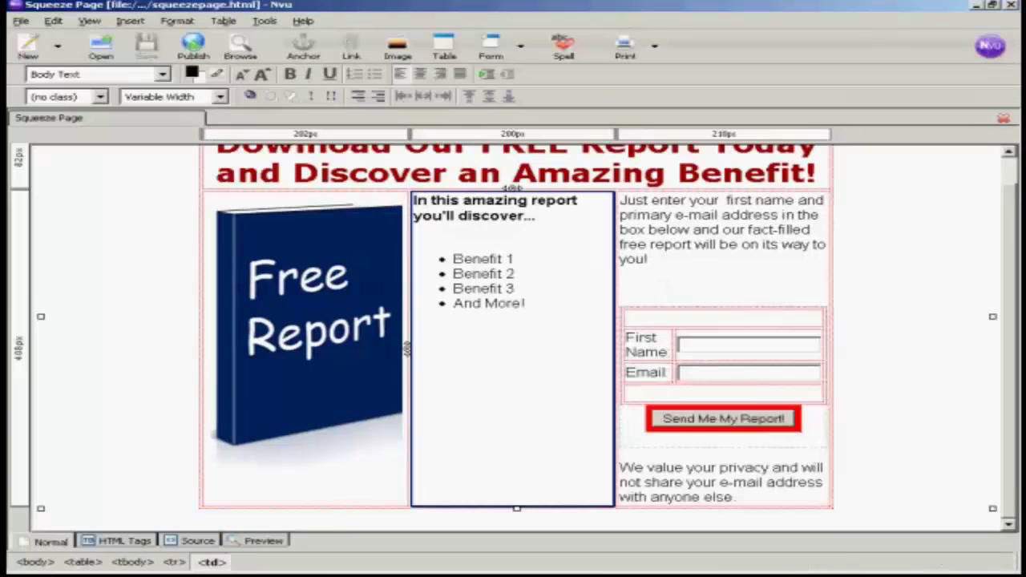
Step: Set the opt-in form cell's vertical content alignment to Top and apply the cell properties
{"action": "left_click", "coordinate": [625, 202]}
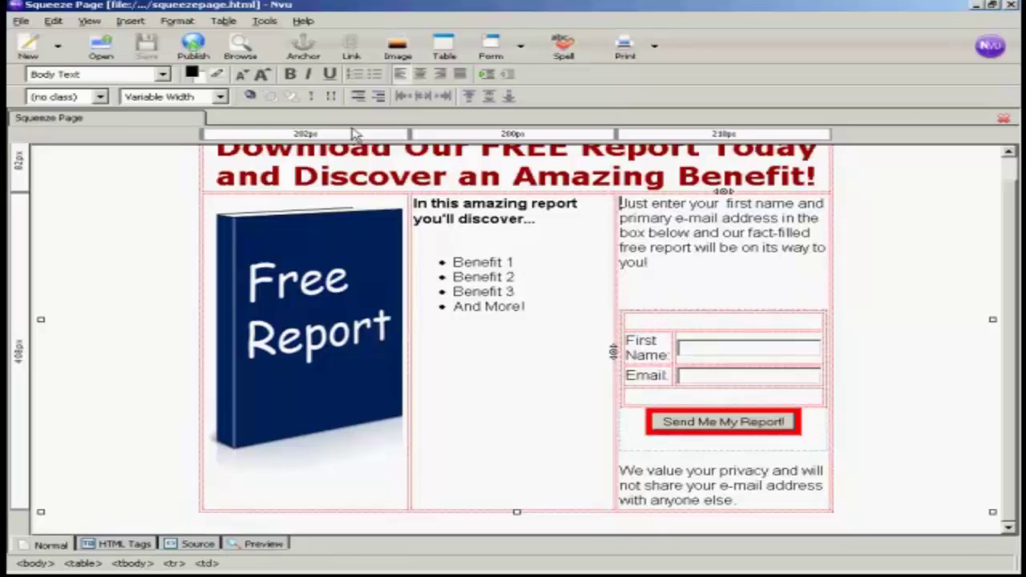
{"action": "left_click", "coordinate": [176, 22]}
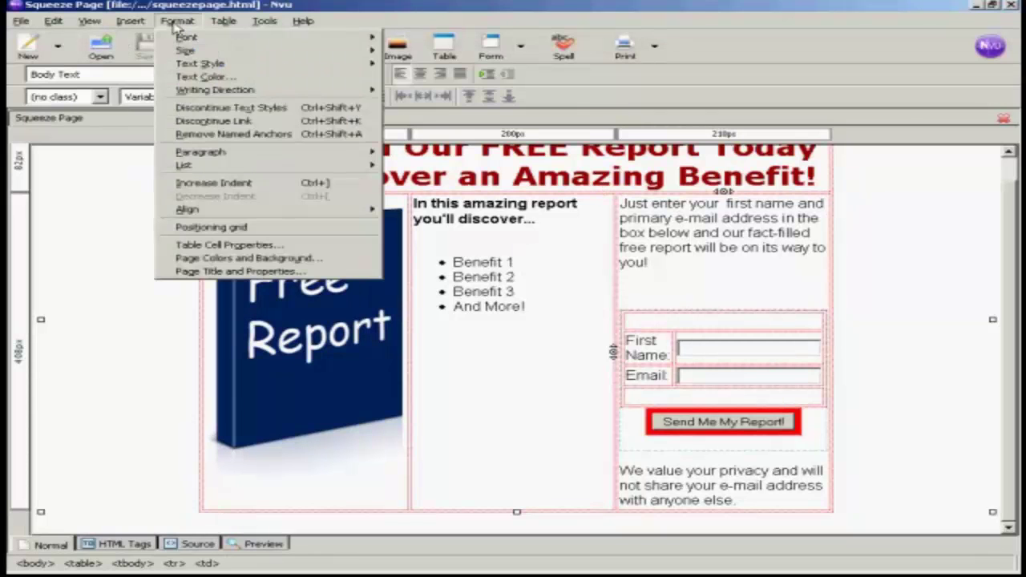
{"action": "left_click", "coordinate": [237, 248]}
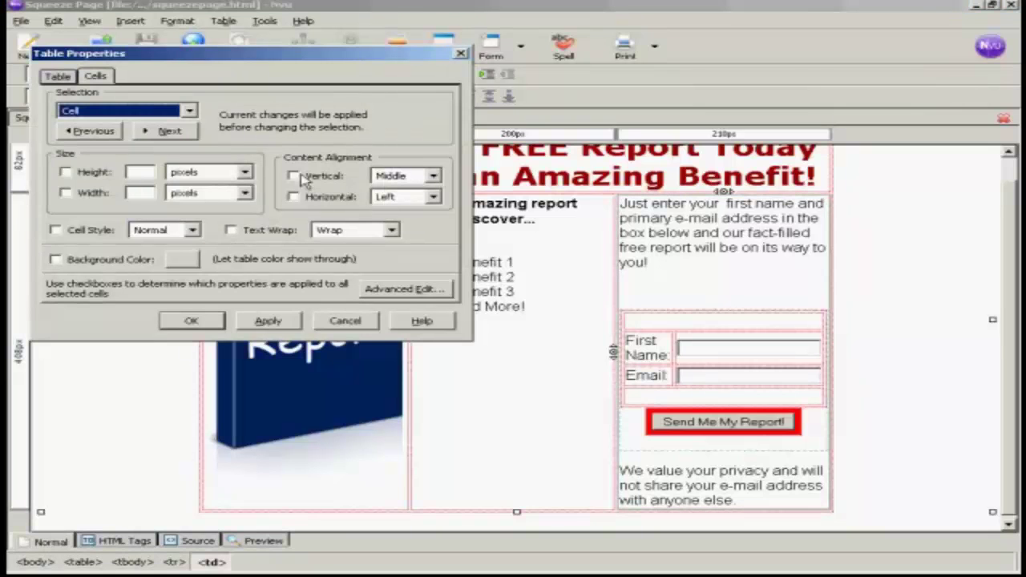
{"action": "left_click", "coordinate": [293, 176]}
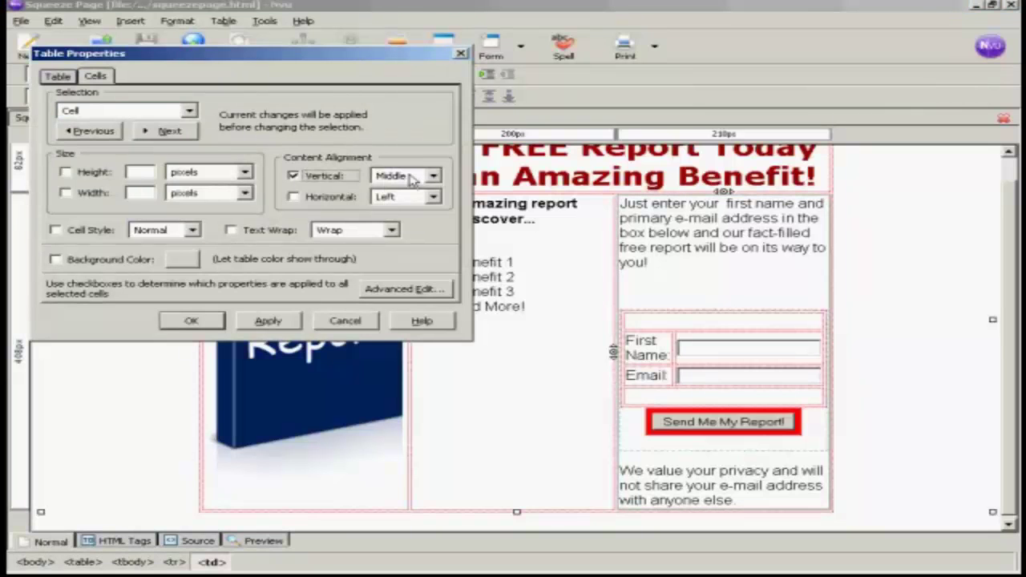
{"action": "left_click", "coordinate": [433, 176]}
{"action": "left_click", "coordinate": [385, 193]}
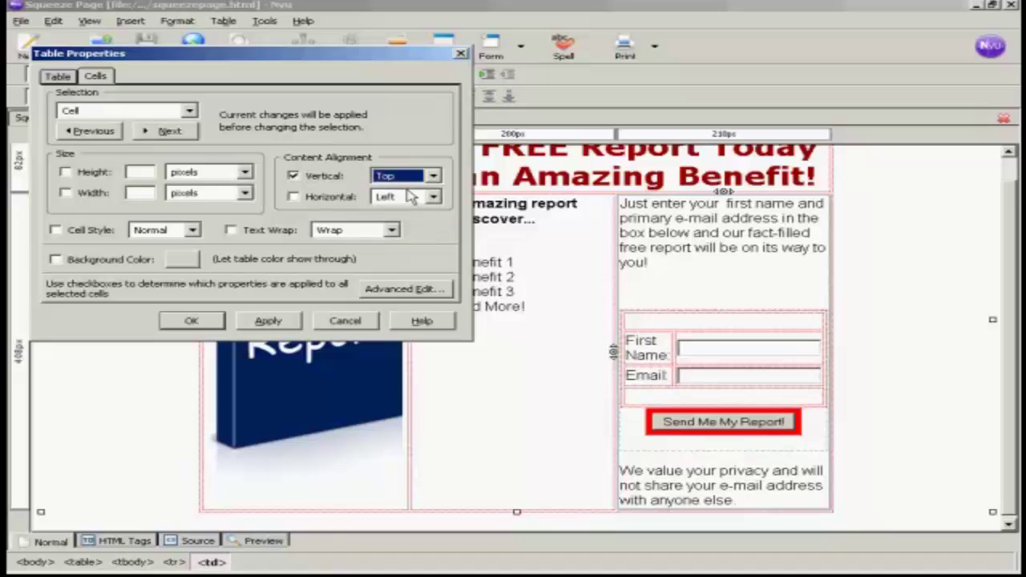
{"action": "left_click", "coordinate": [268, 322]}
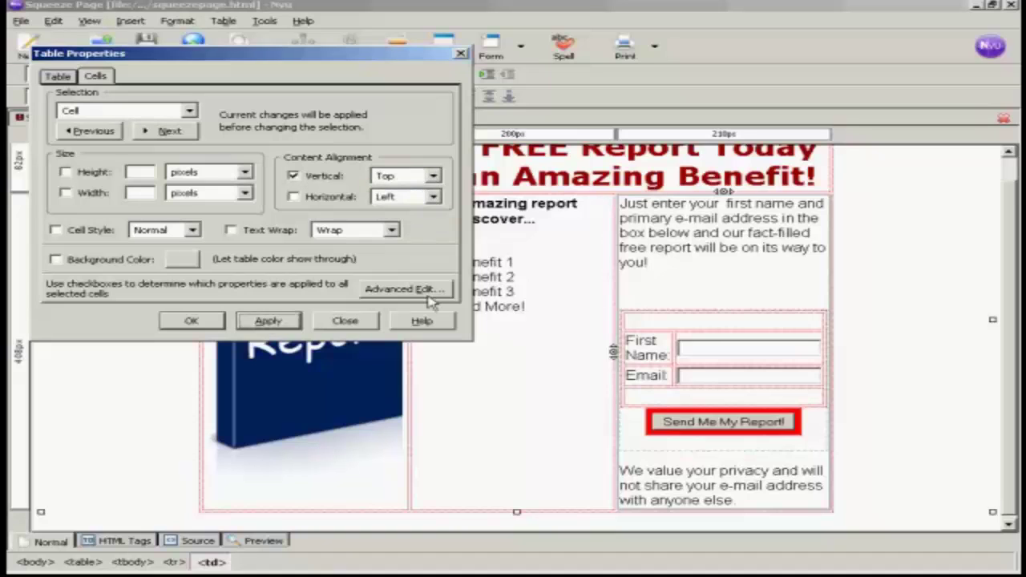
{"action": "left_click", "coordinate": [191, 321]}
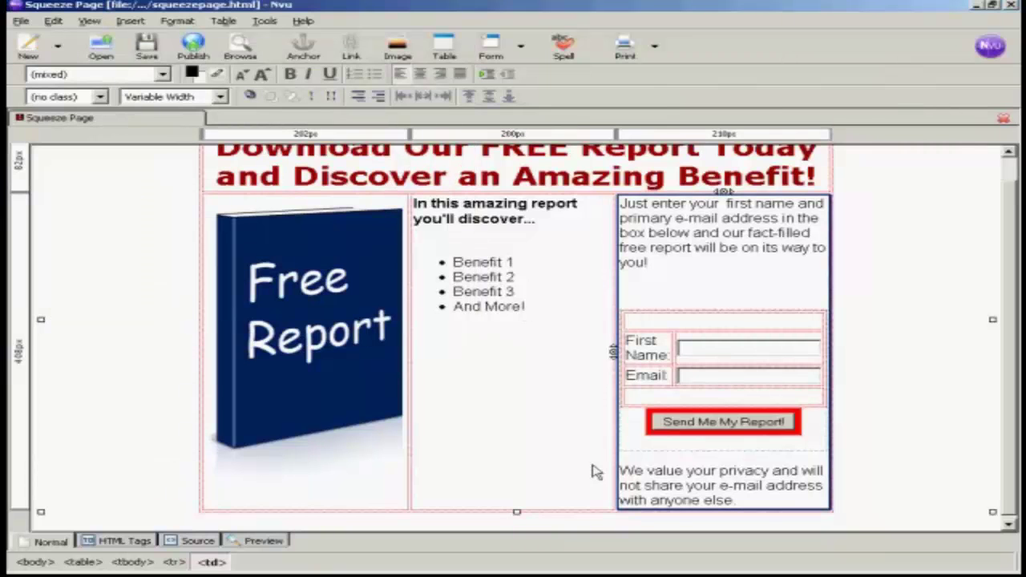
Step: Save the page, switch to Firefox and reload squeezepage.html to check the column alignment
{"action": "left_click", "coordinate": [143, 45]}
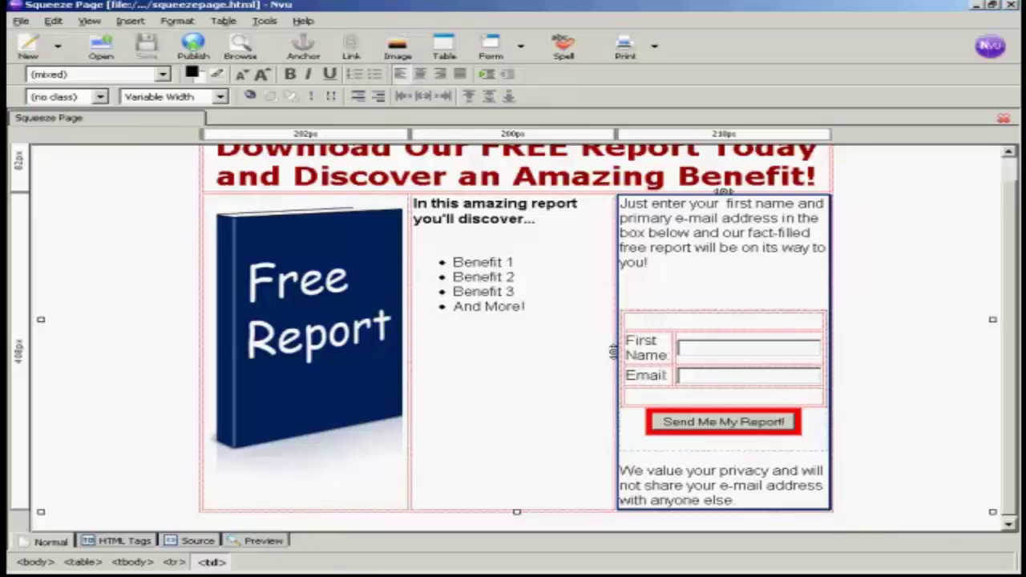
{"action": "key", "text": "alt+Tab"}
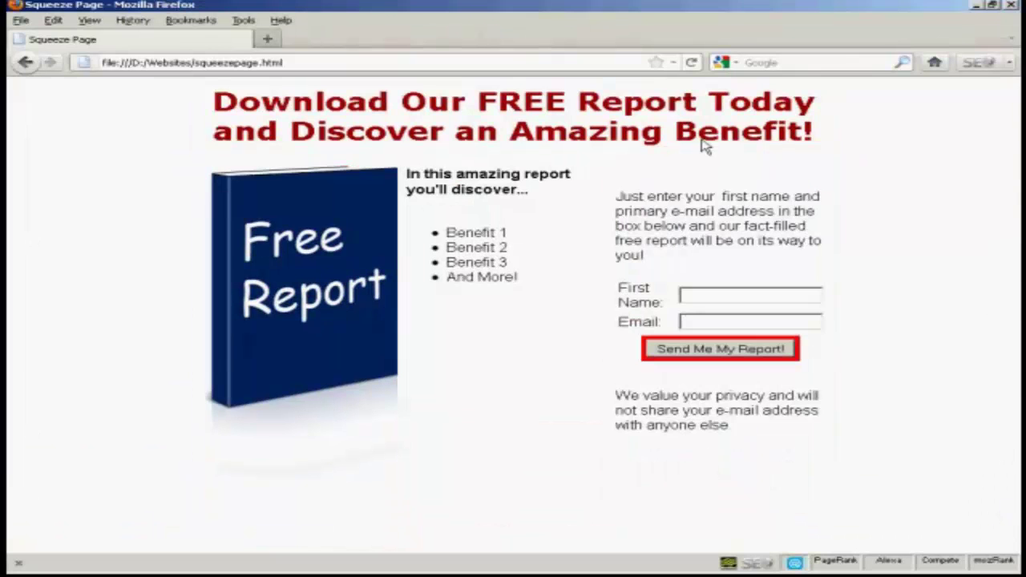
{"action": "left_click", "coordinate": [691, 62]}
{"action": "left_click", "coordinate": [691, 63]}
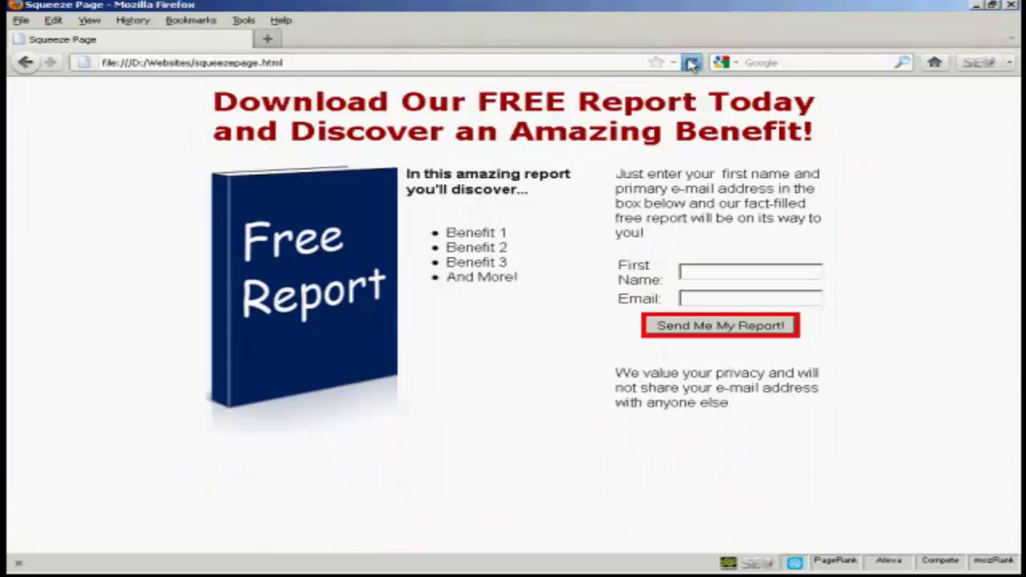
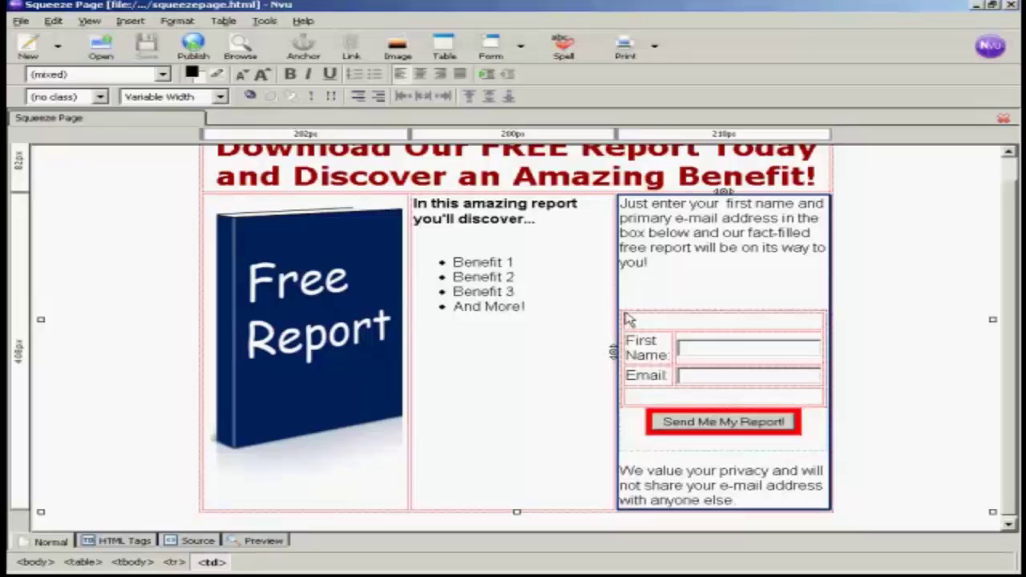
Step: Insert a one-row, one-column table in the blank line between the opt-in instructions and the form
{"action": "left_click", "coordinate": [697, 311]}
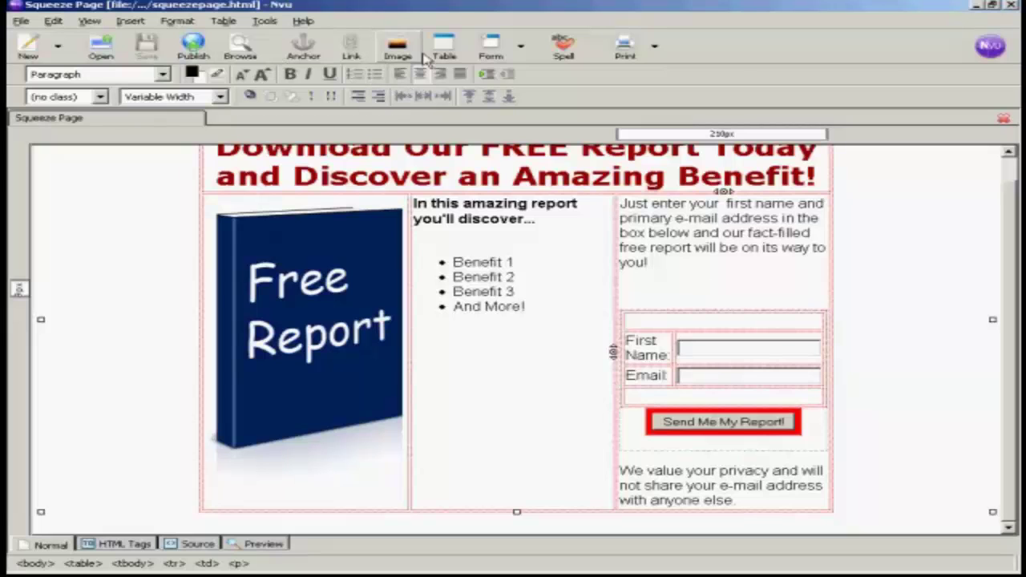
{"action": "left_click", "coordinate": [223, 22]}
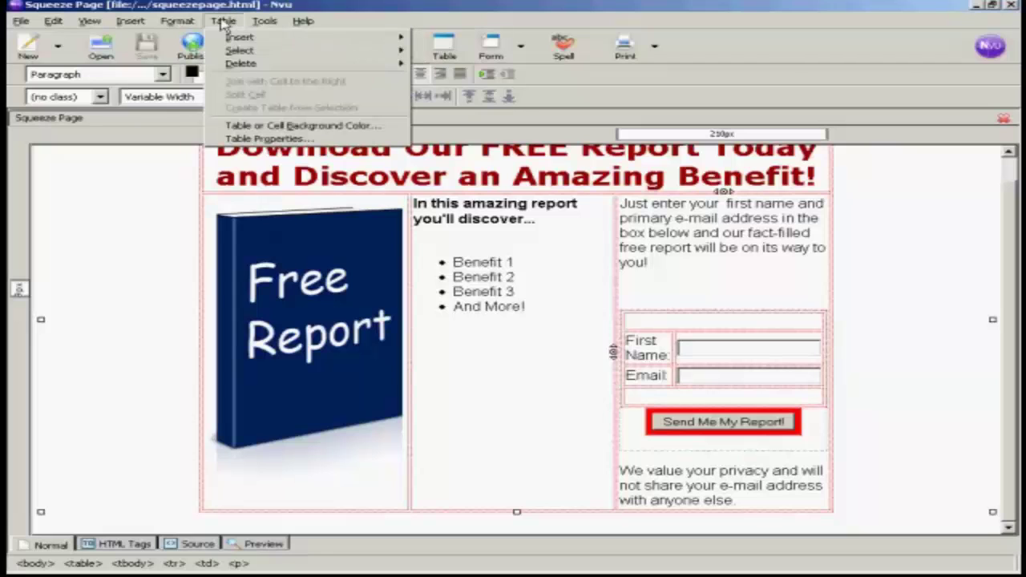
{"action": "mouse_move", "coordinate": [231, 38]}
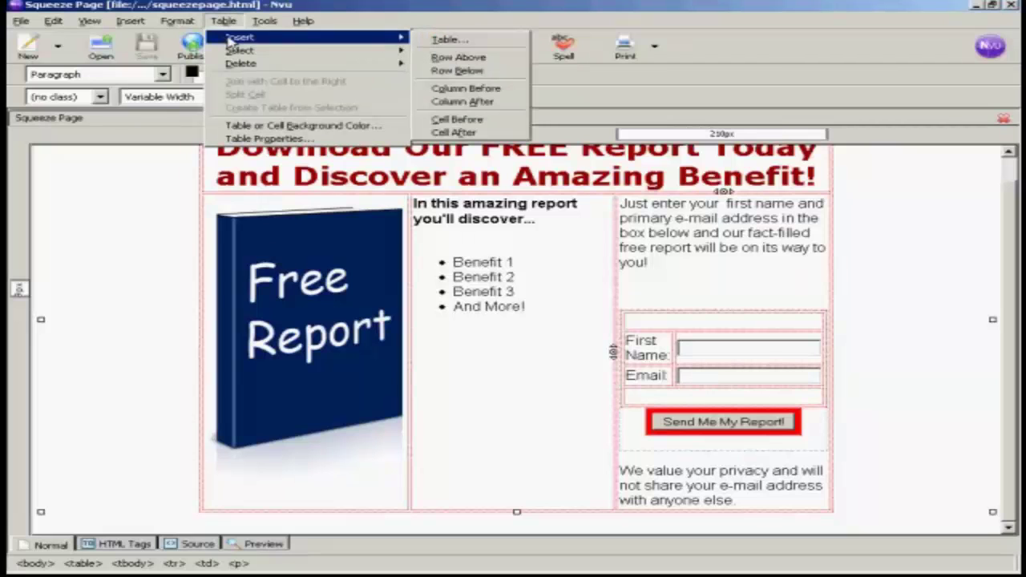
{"action": "left_click", "coordinate": [443, 42]}
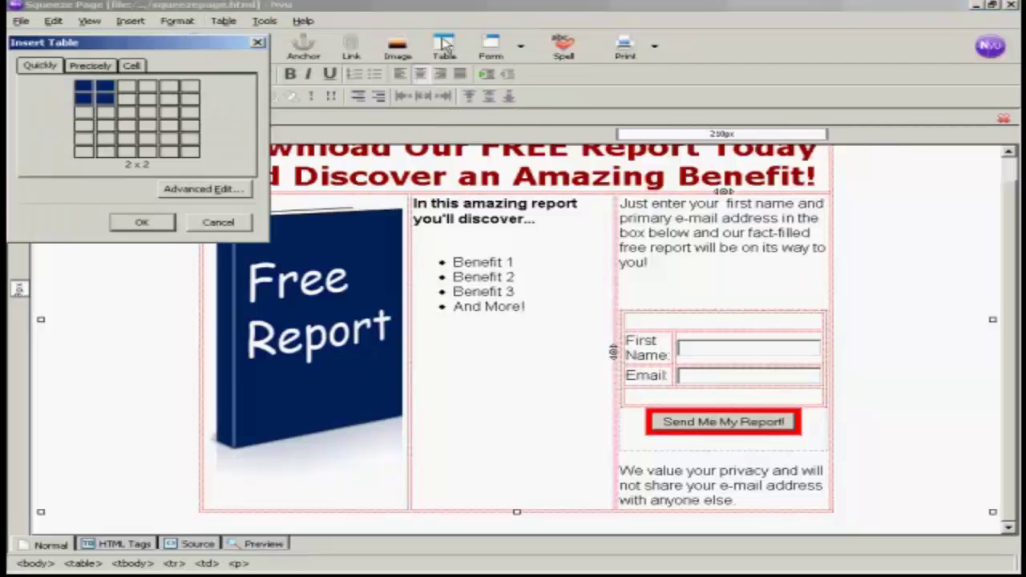
{"action": "left_click", "coordinate": [83, 88]}
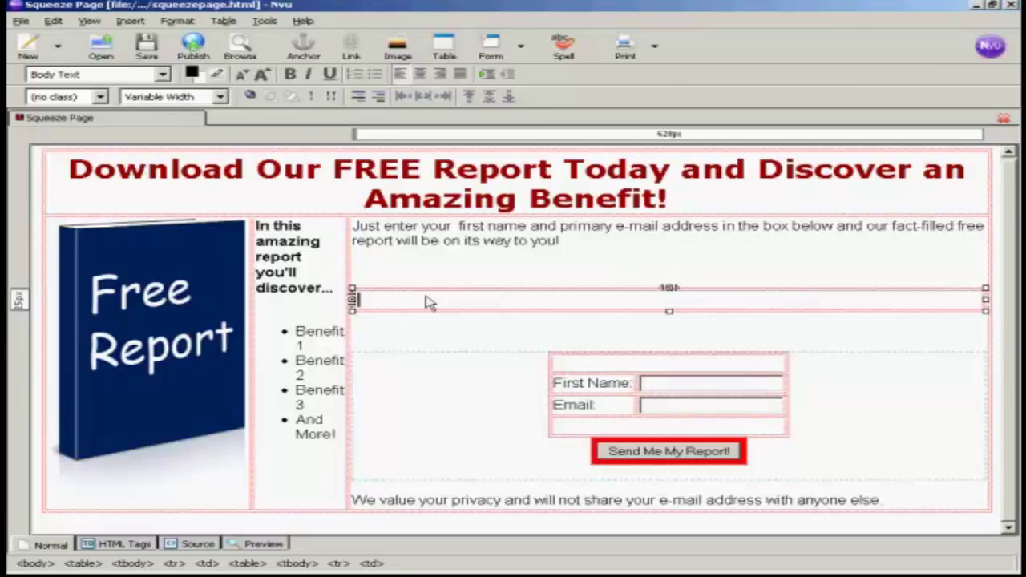
Step: Set the new one-cell table's width to 100% of cell and apply the table properties
{"action": "left_click", "coordinate": [176, 21]}
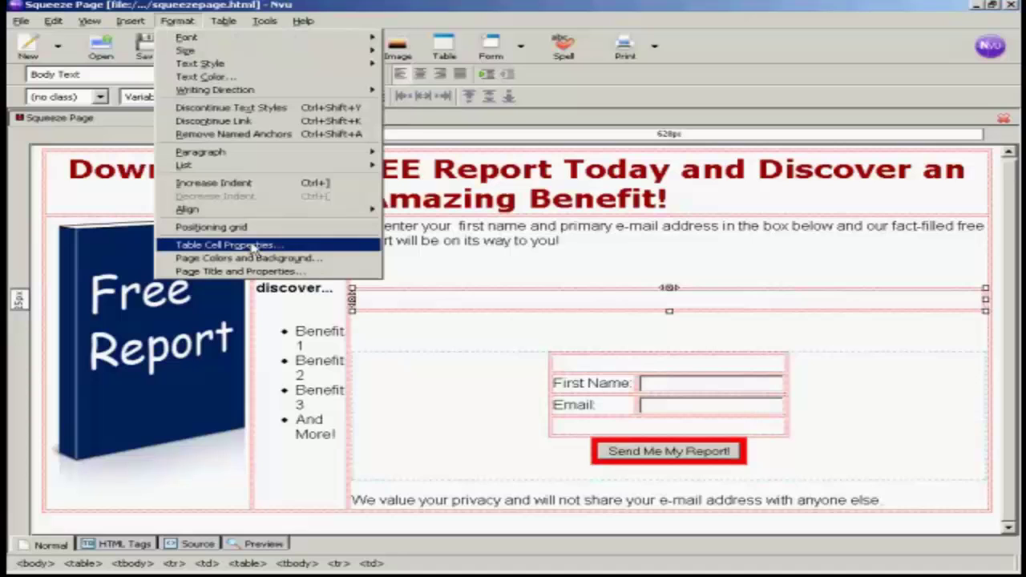
{"action": "left_click", "coordinate": [253, 248]}
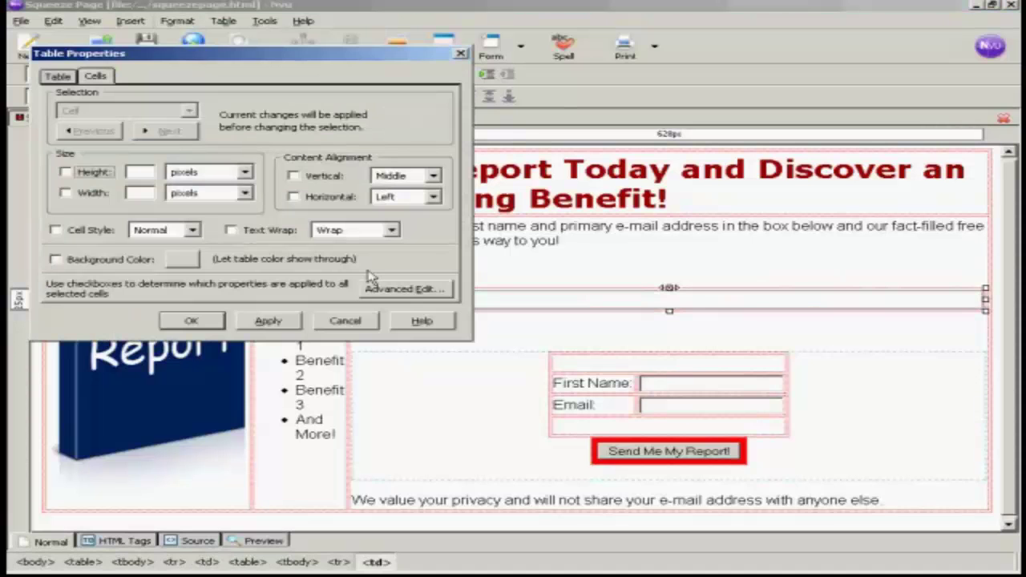
{"action": "left_click", "coordinate": [59, 77]}
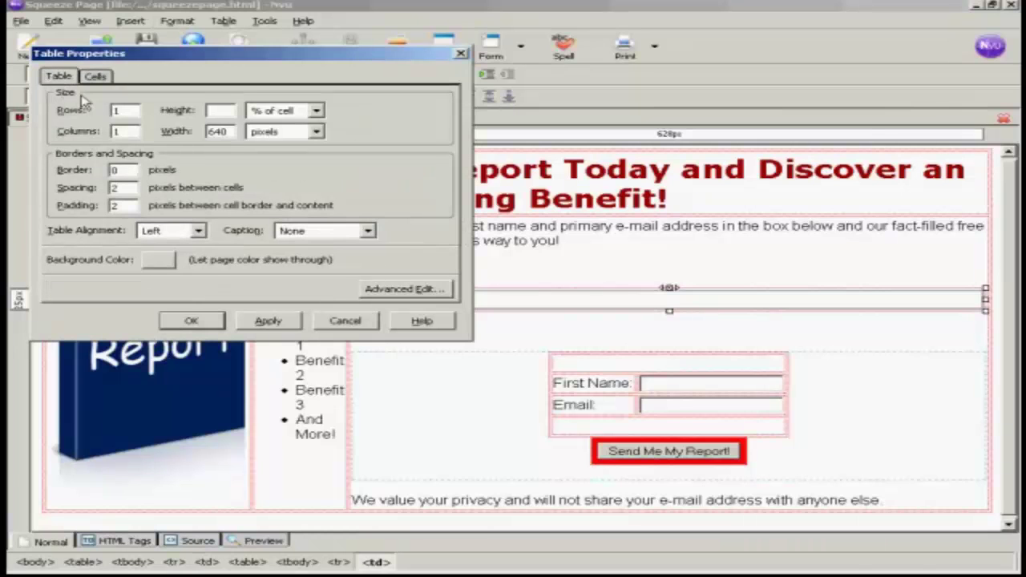
{"action": "left_click", "coordinate": [317, 131]}
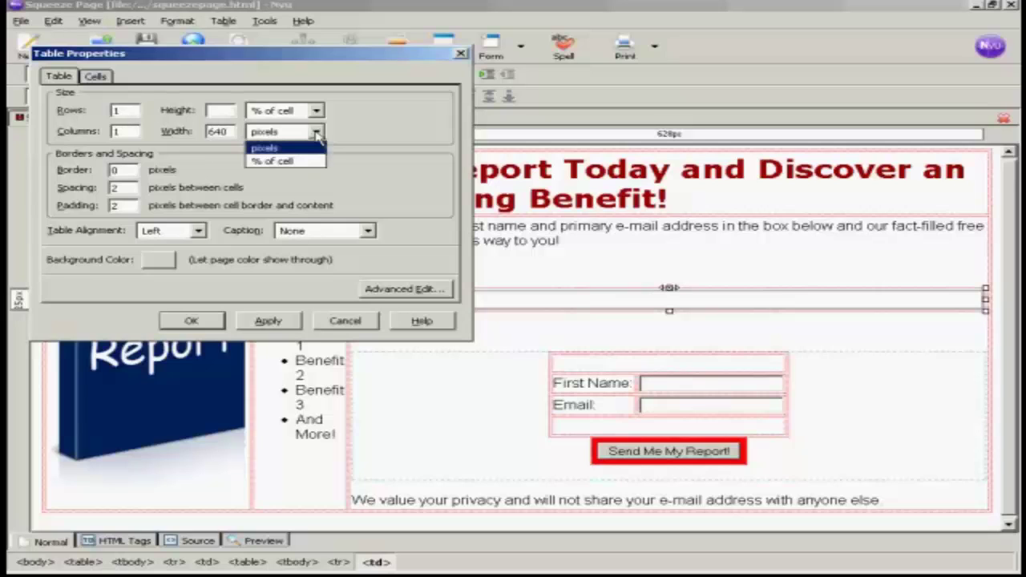
{"action": "left_click", "coordinate": [273, 160]}
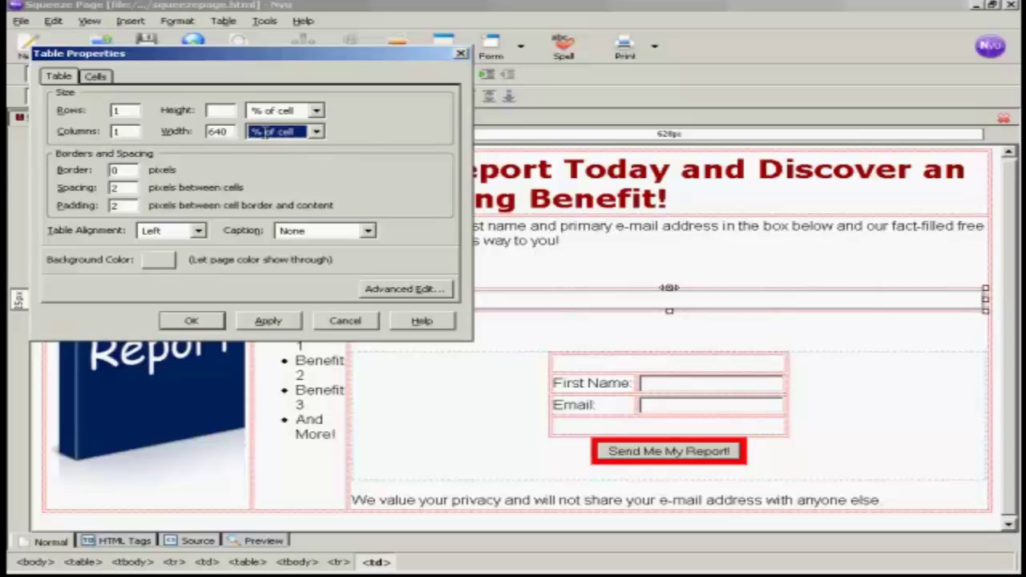
{"action": "left_click_drag", "start_coordinate": [230, 131], "coordinate": [205, 131]}
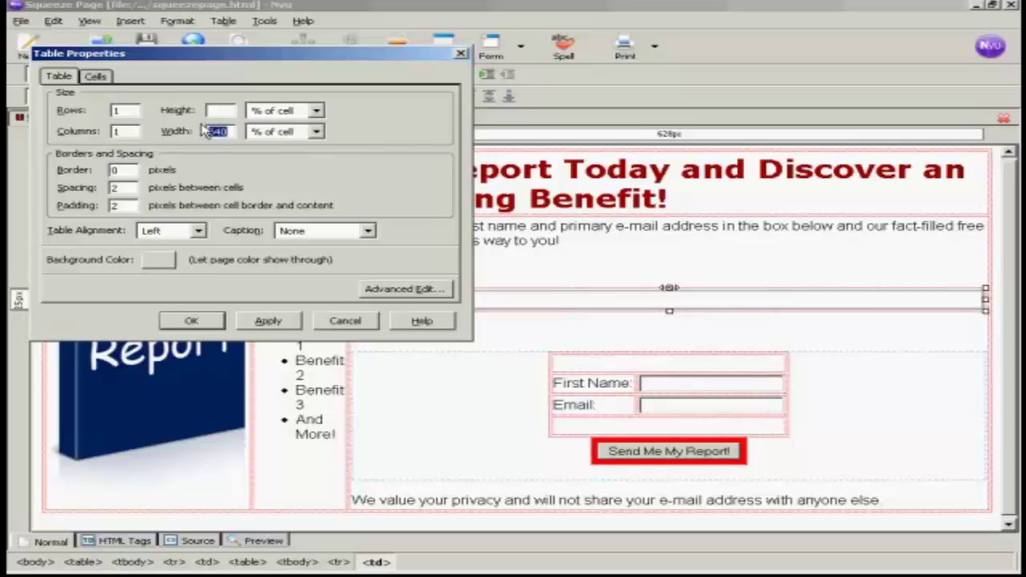
{"action": "type", "text": "100"}
{"action": "left_click", "coordinate": [267, 324]}
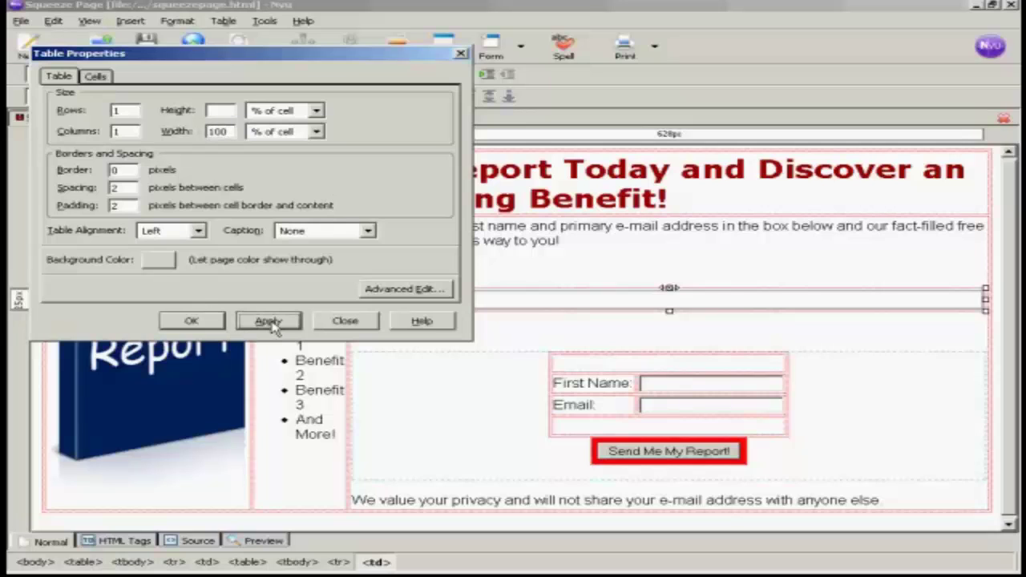
{"action": "left_click", "coordinate": [187, 323]}
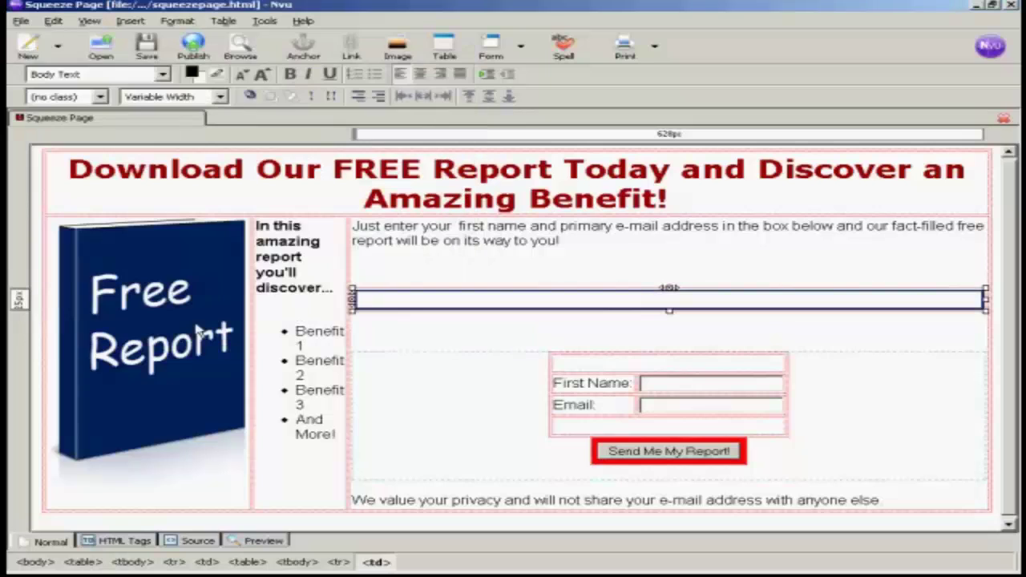
Step: Set the width of the outer table cell holding the opt-in form to 33% of table and apply it
{"action": "left_click", "coordinate": [401, 227]}
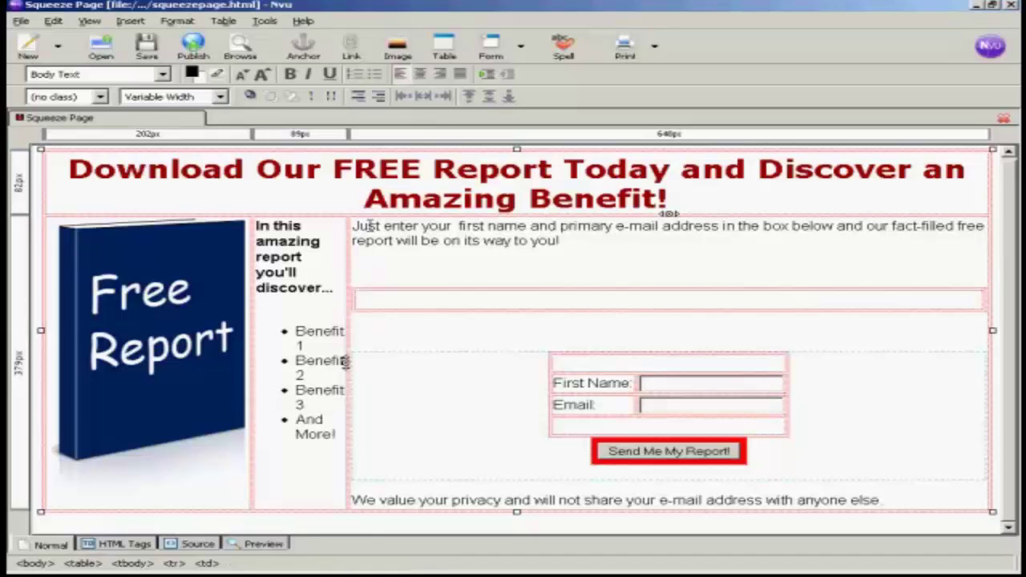
{"action": "left_click", "coordinate": [352, 226]}
{"action": "left_click", "coordinate": [168, 22]}
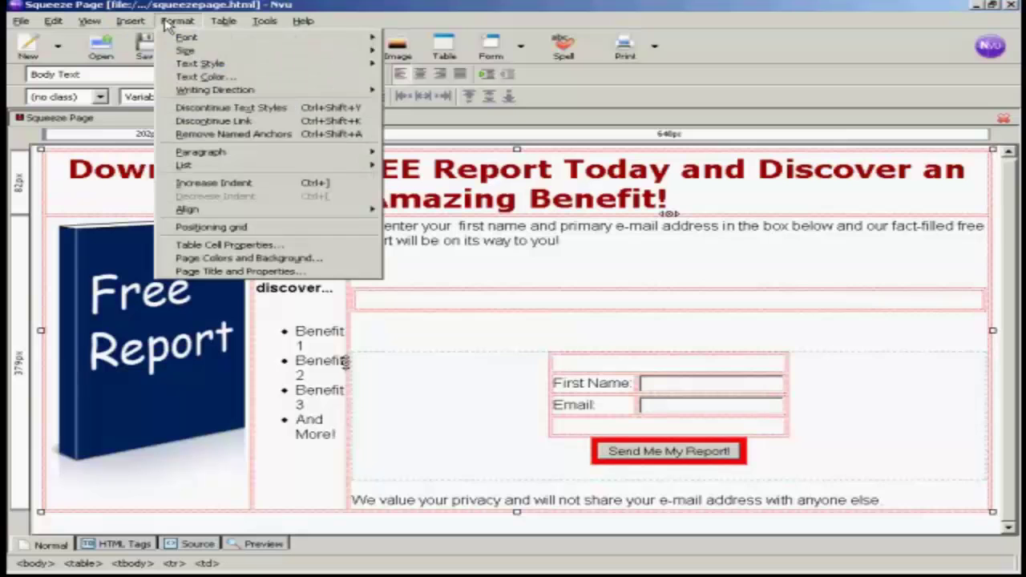
{"action": "left_click", "coordinate": [229, 245]}
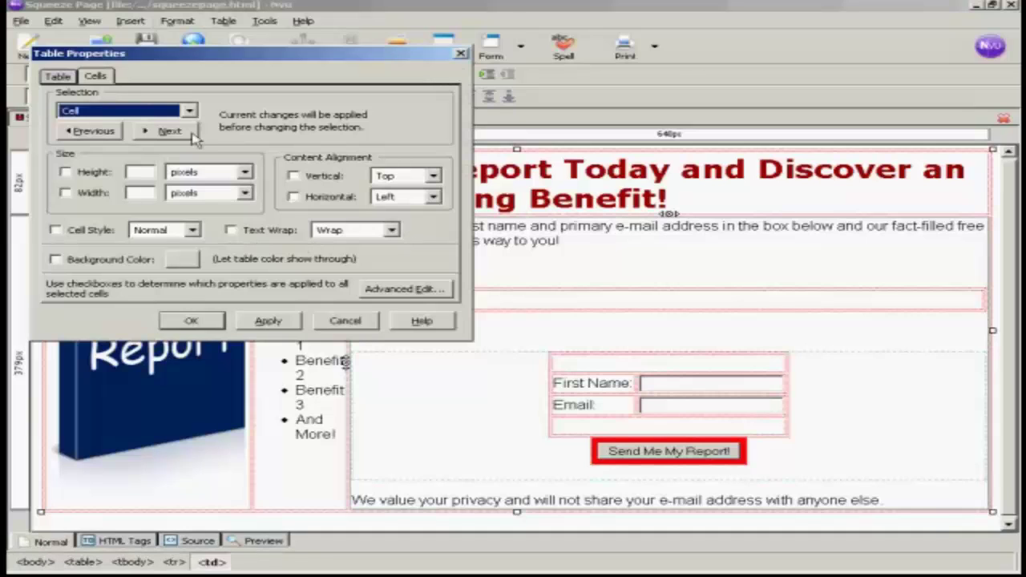
{"action": "left_click", "coordinate": [64, 192]}
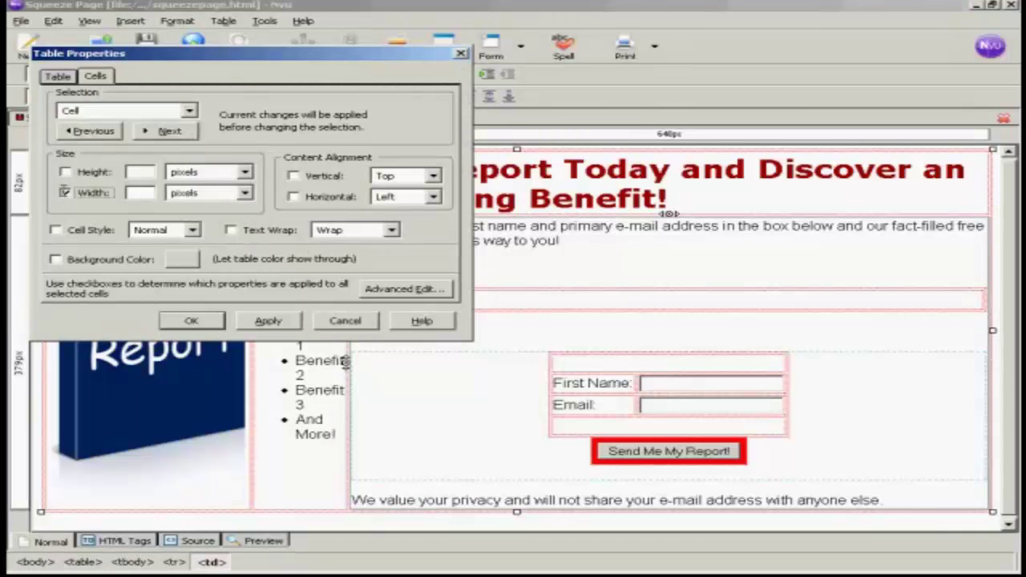
{"action": "left_click", "coordinate": [245, 193]}
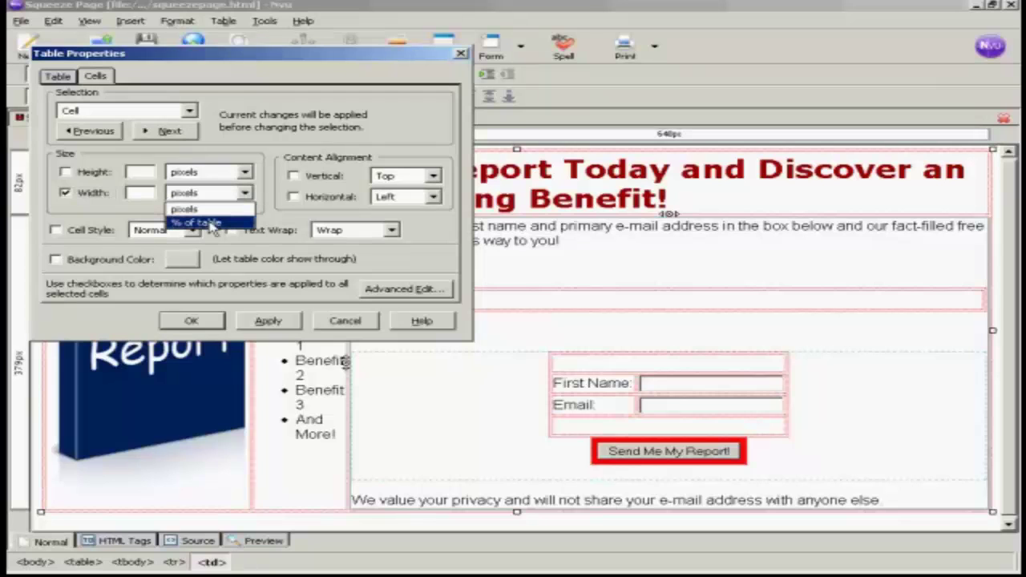
{"action": "left_click", "coordinate": [230, 225]}
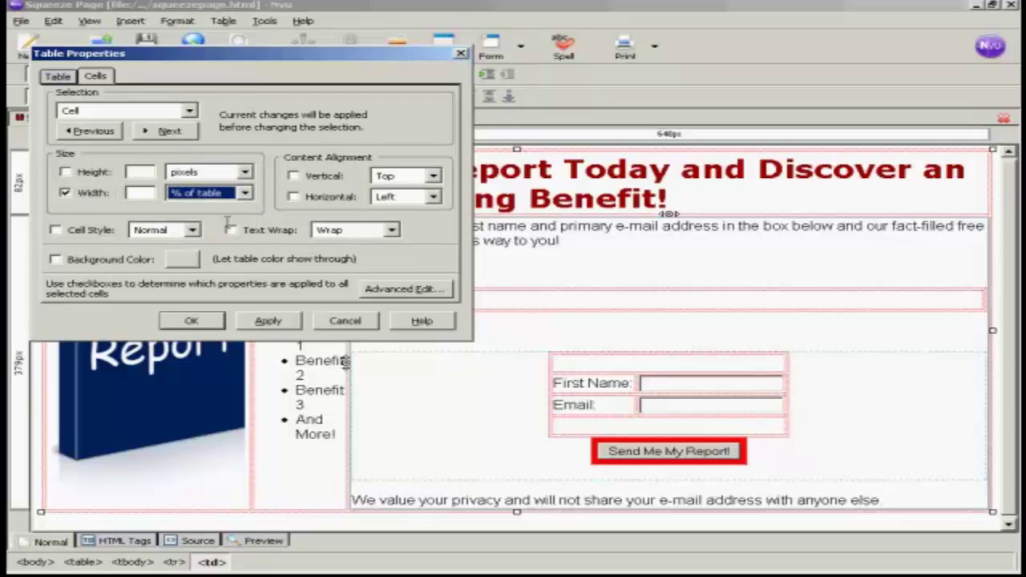
{"action": "left_click", "coordinate": [150, 192]}
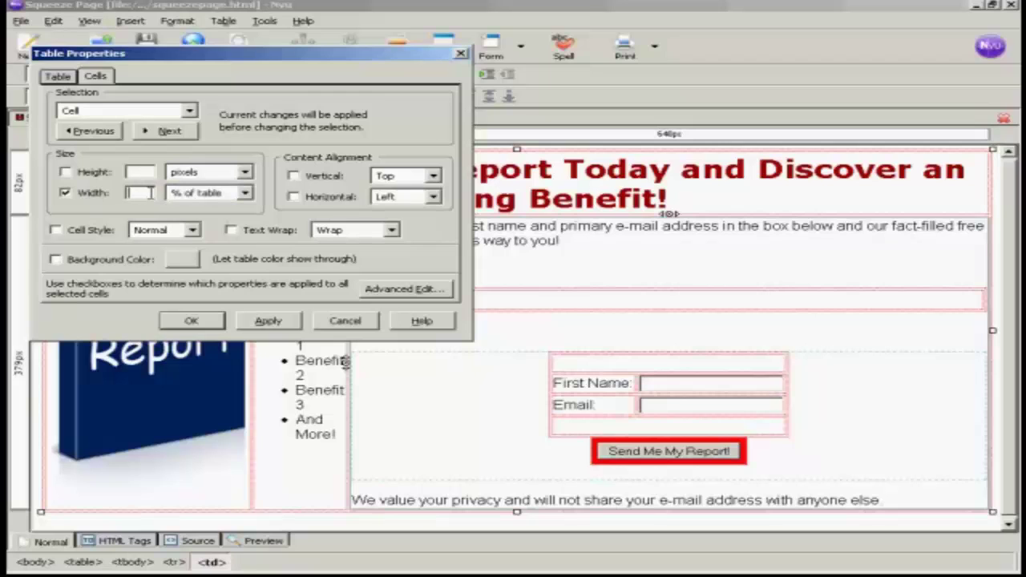
{"action": "type", "text": "33"}
{"action": "left_click", "coordinate": [272, 320]}
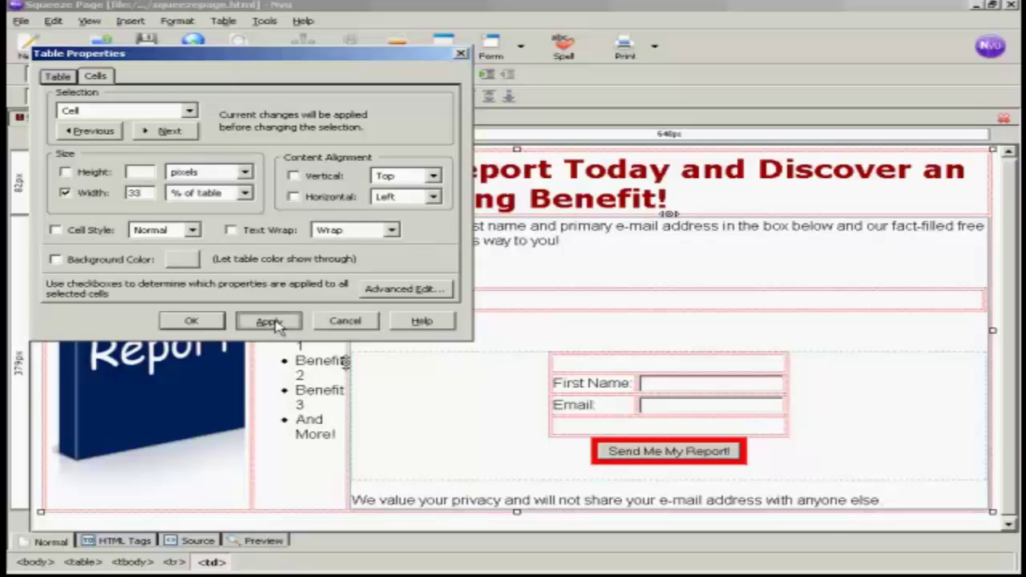
{"action": "left_click", "coordinate": [191, 321]}
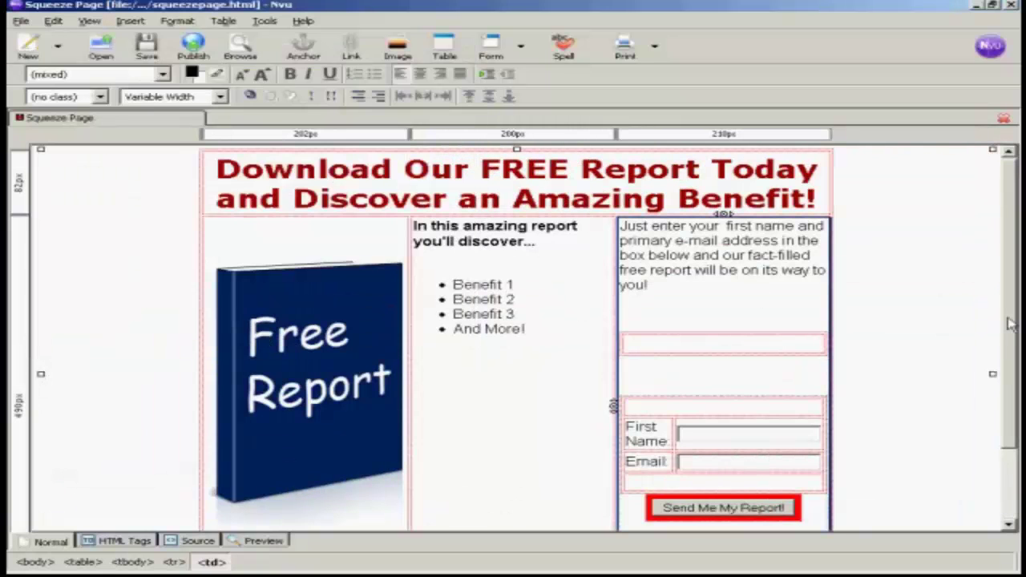
Step: In the HTML source, cut the opt-in form code from the centered paragraph below the new table through the closing center tag
{"action": "scroll", "coordinate": [1014, 323], "scroll_direction": "down", "scroll_amount": 3}
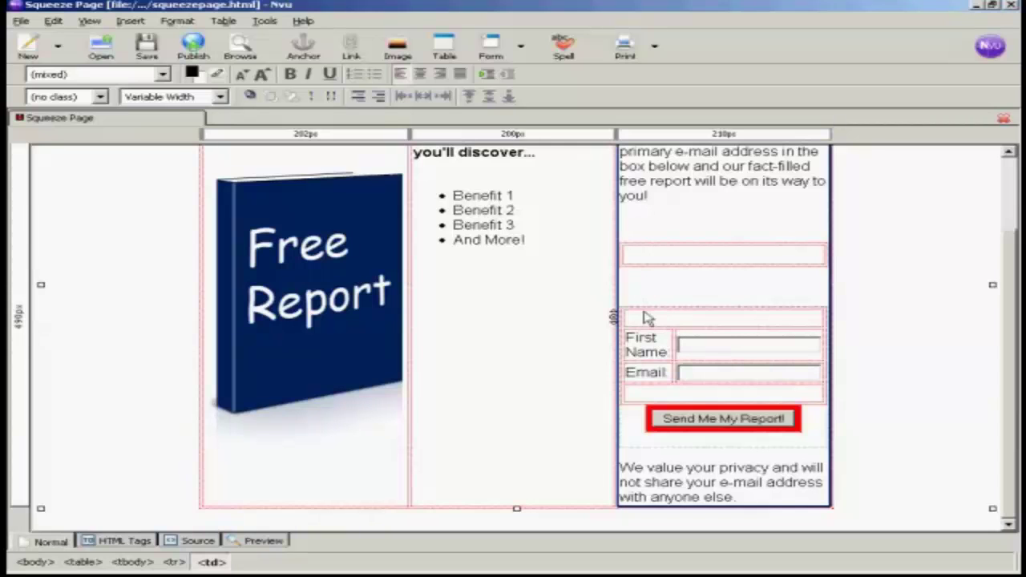
{"action": "left_click", "coordinate": [196, 543]}
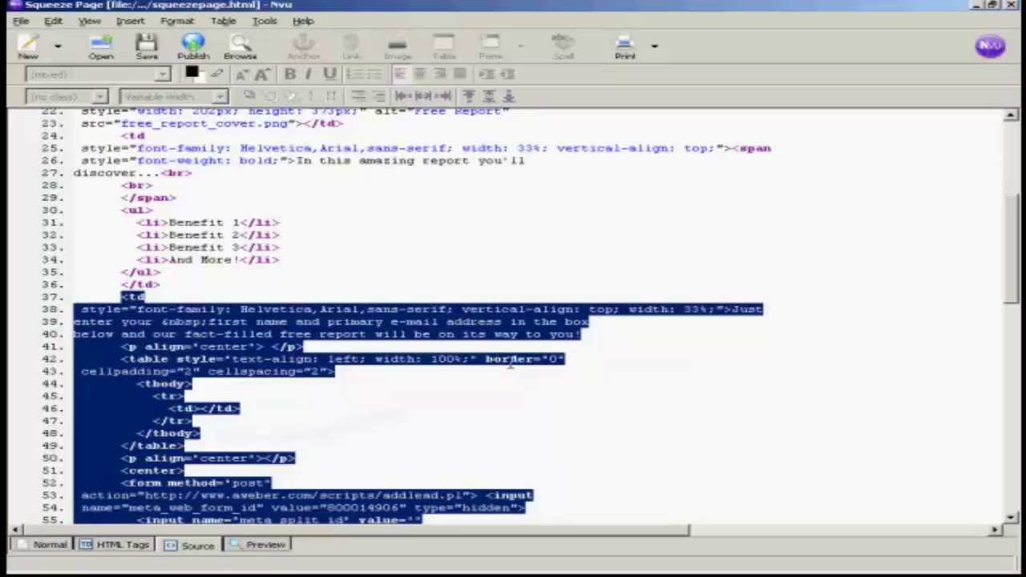
{"action": "left_click", "coordinate": [510, 360]}
{"action": "scroll", "coordinate": [561, 390], "scroll_direction": "down", "scroll_amount": 1}
{"action": "scroll", "coordinate": [566, 390], "scroll_direction": "down", "scroll_amount": 2}
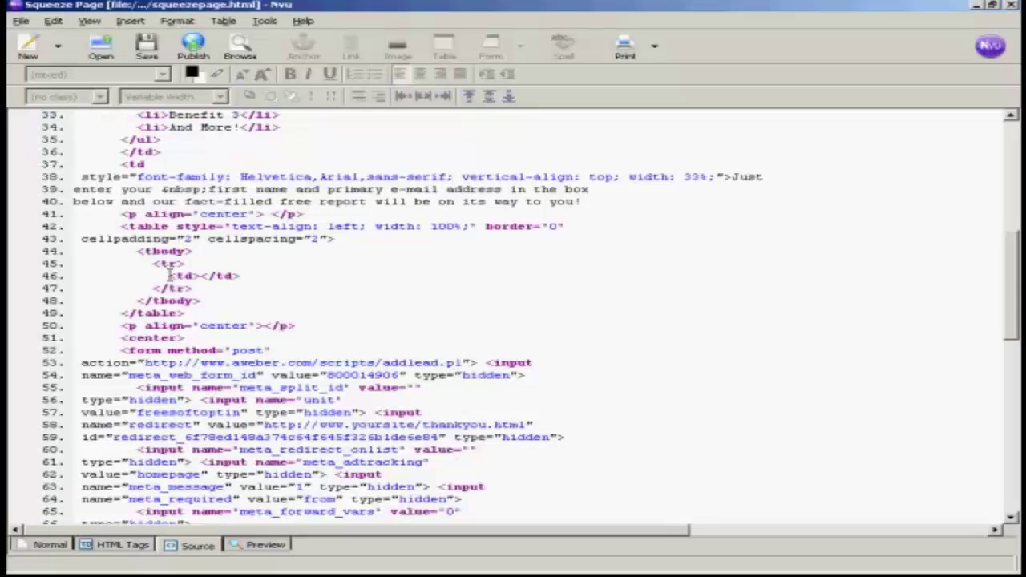
{"action": "left_click", "coordinate": [122, 326]}
{"action": "left_click_drag", "start_coordinate": [122, 326], "coordinate": [445, 403]}
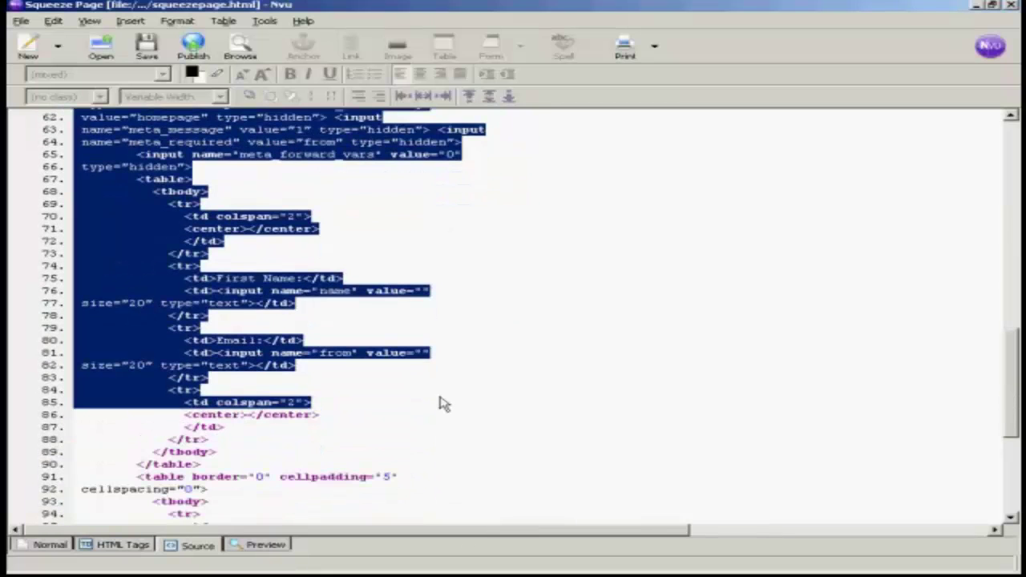
{"action": "left_click_drag", "start_coordinate": [444, 403], "coordinate": [405, 427]}
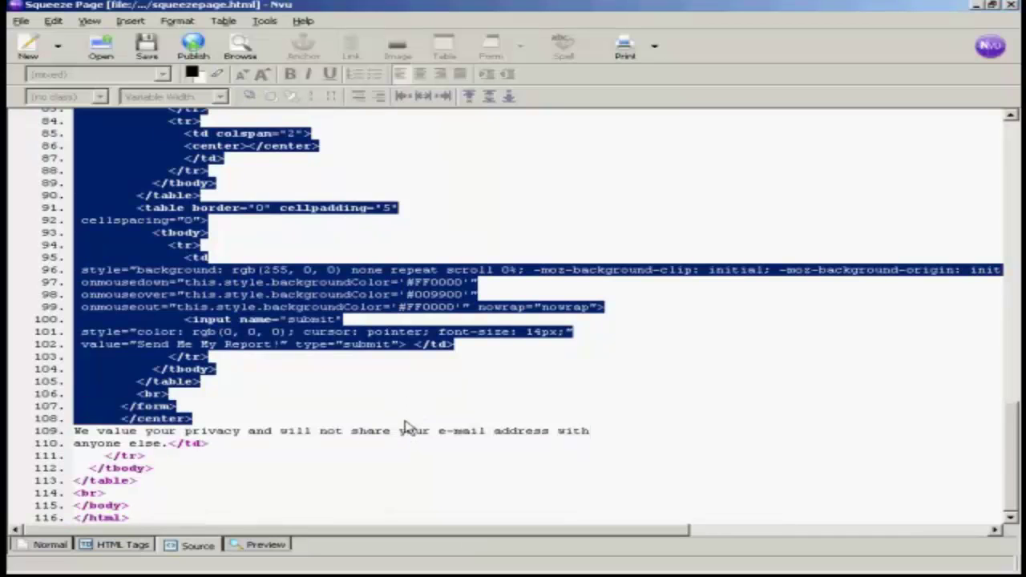
{"action": "right_click", "coordinate": [140, 347]}
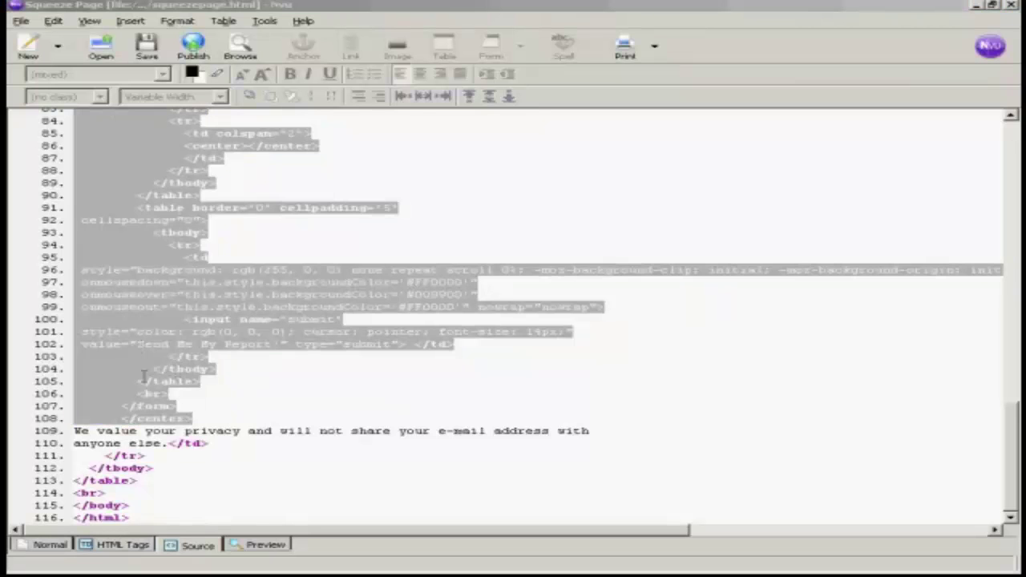
{"action": "right_click", "coordinate": [134, 363]}
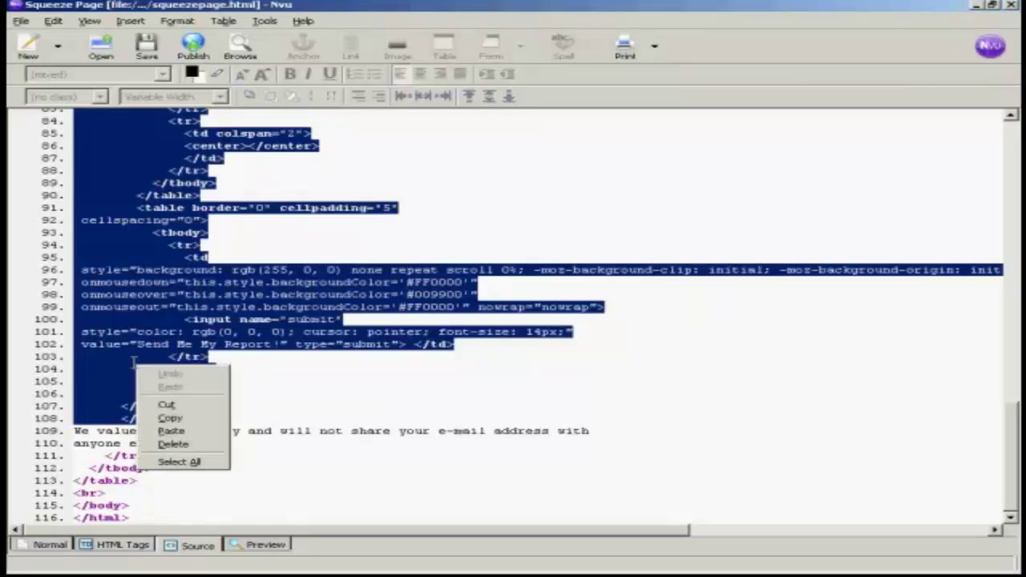
{"action": "left_click", "coordinate": [166, 405]}
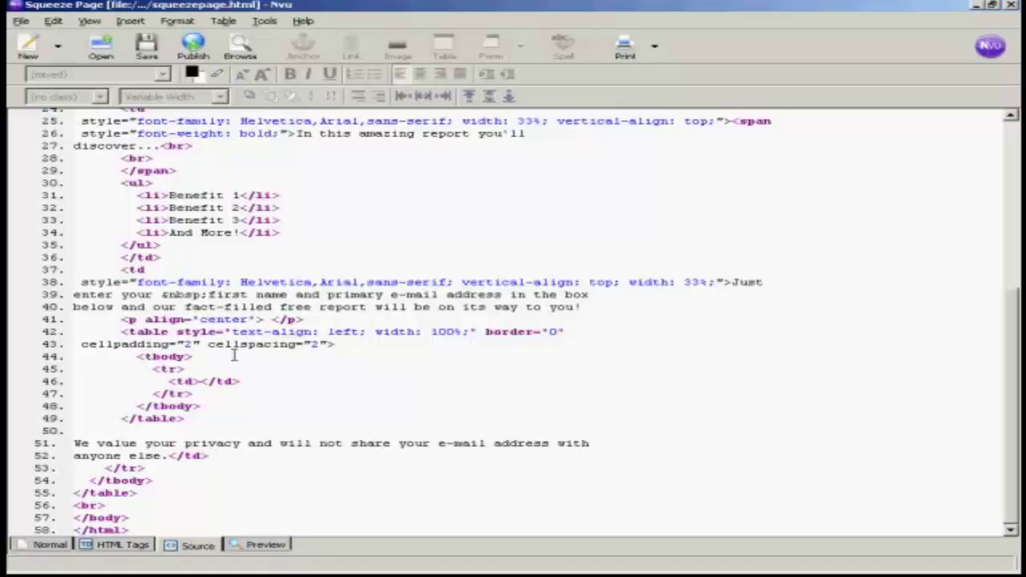
Step: Paste the form code into the empty cell of the one-cell table and return to the normal editing view
{"action": "left_click", "coordinate": [202, 381]}
{"action": "key", "text": "ctrl+v"}
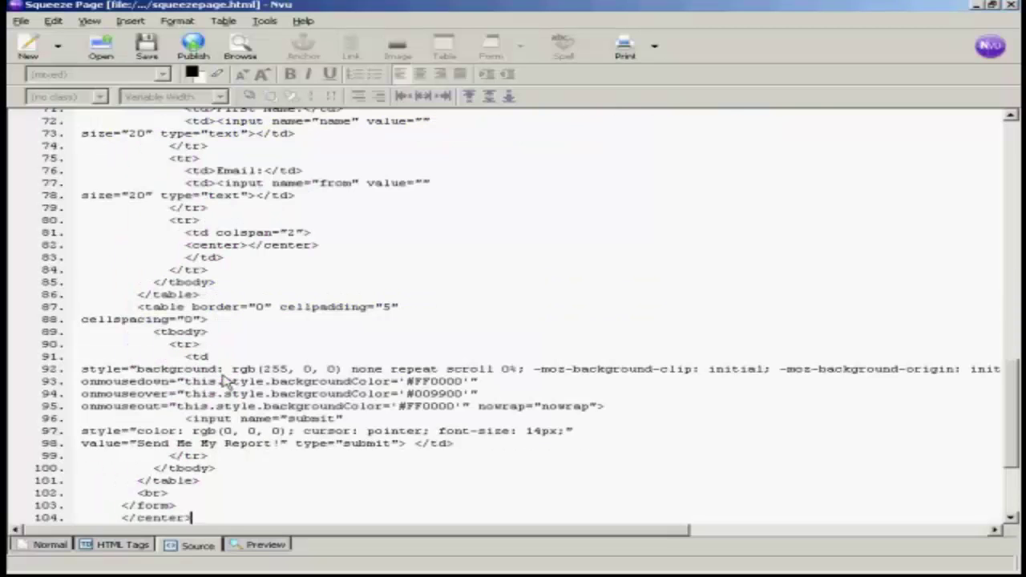
{"action": "left_click", "coordinate": [49, 545]}
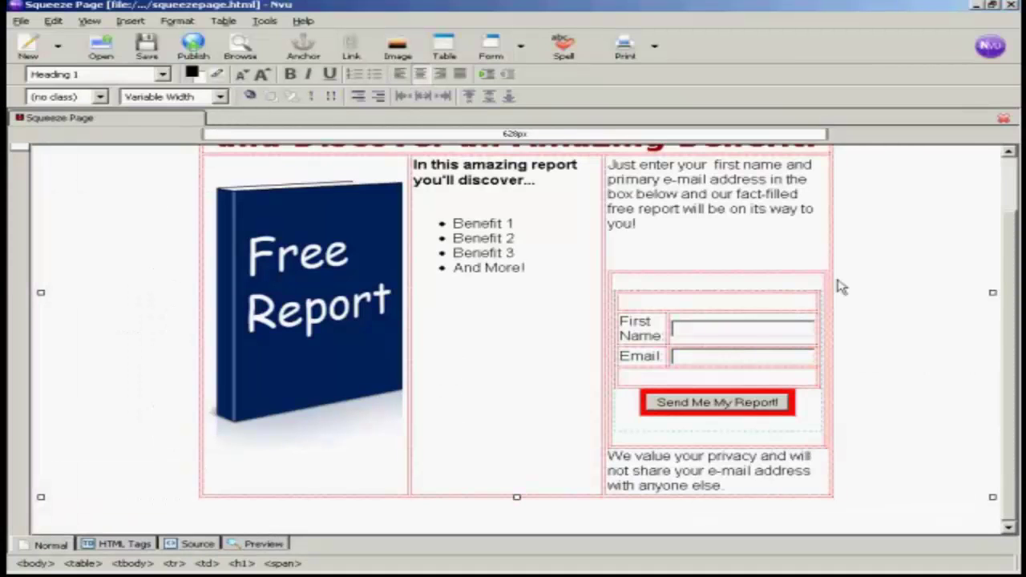
Step: Set the table around the opt-in form to a 1-pixel border with 0 pixels of spacing and 0 pixels of padding
{"action": "left_click", "coordinate": [619, 274]}
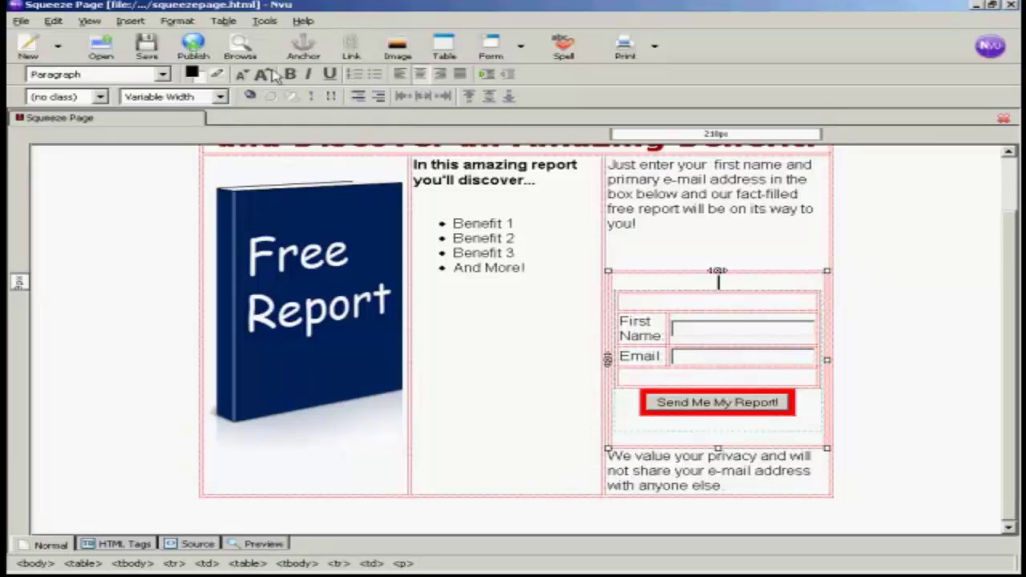
{"action": "left_click", "coordinate": [224, 20]}
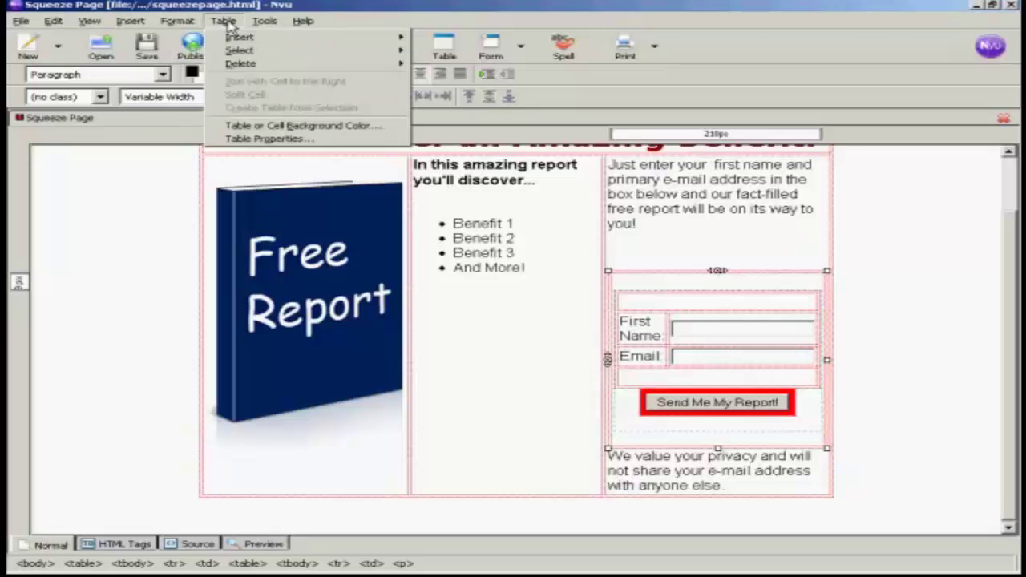
{"action": "left_click", "coordinate": [291, 140]}
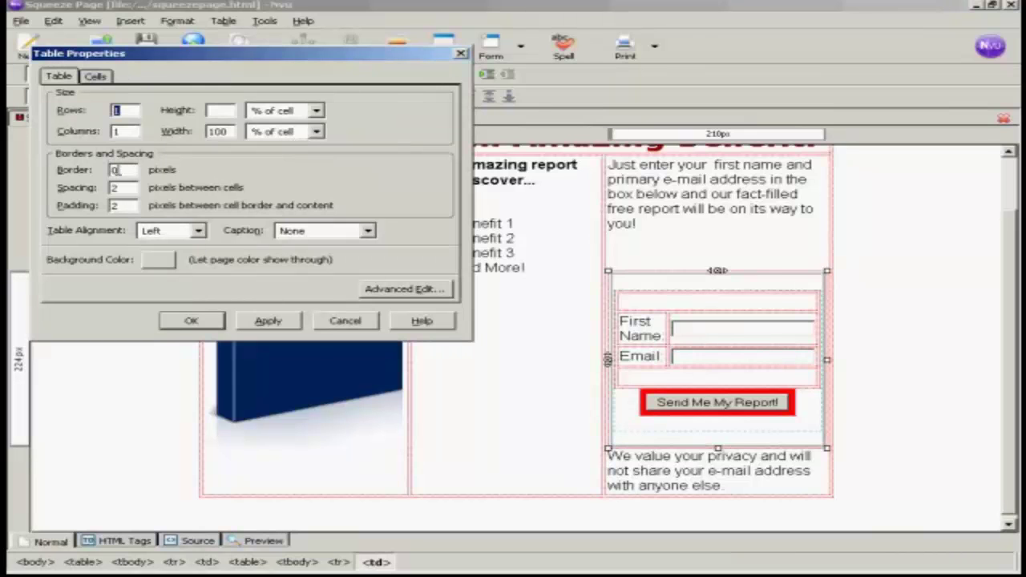
{"action": "double_click", "coordinate": [116, 170]}
{"action": "type", "text": "1"}
{"action": "double_click", "coordinate": [114, 187]}
{"action": "type", "text": "0"}
{"action": "double_click", "coordinate": [114, 205]}
{"action": "type", "text": "0"}
Step: Set the form table's alignment to Center and apply the table properties
{"action": "left_click", "coordinate": [200, 232]}
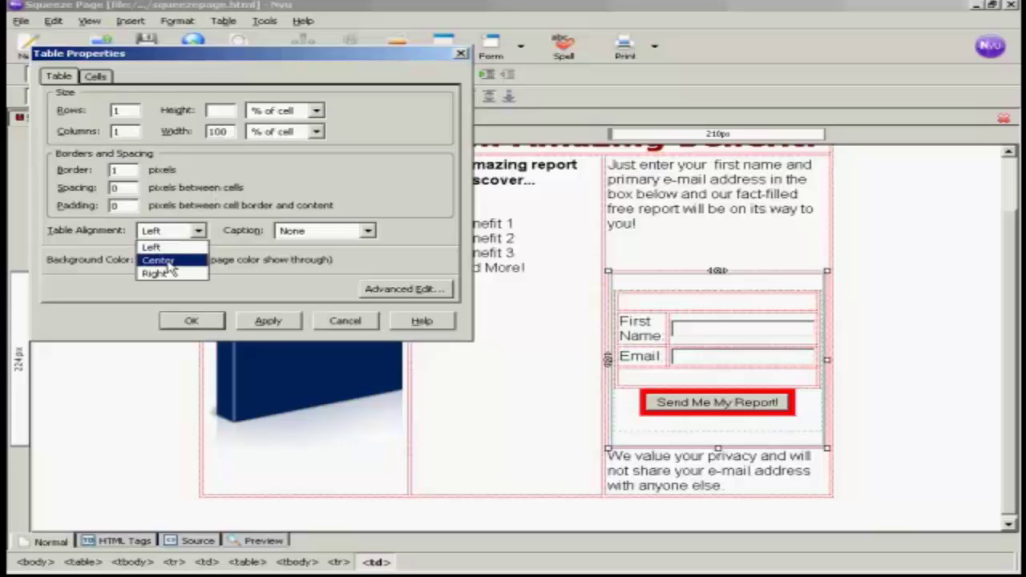
{"action": "left_click", "coordinate": [169, 261]}
{"action": "left_click", "coordinate": [271, 324]}
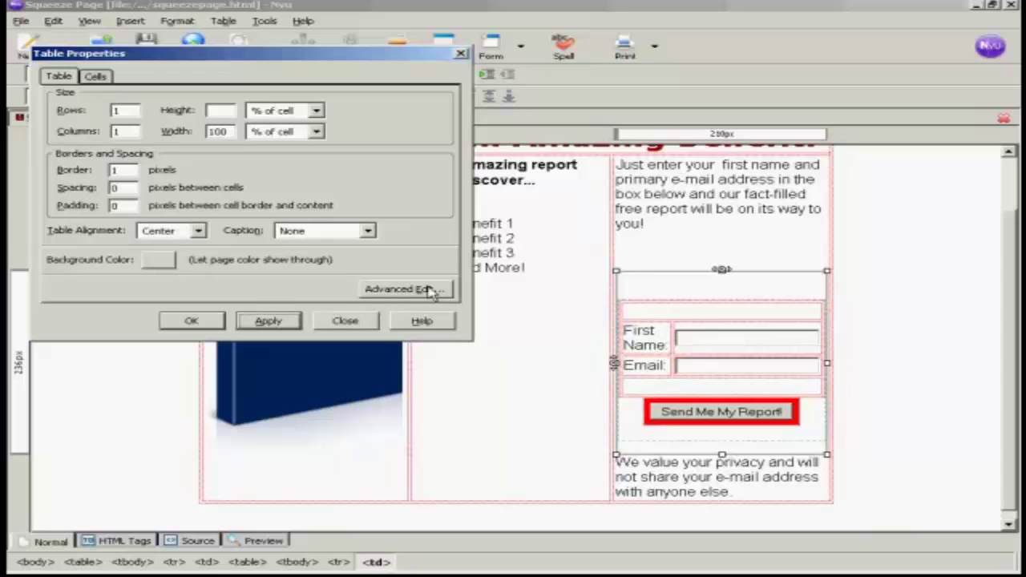
{"action": "left_click", "coordinate": [199, 322]}
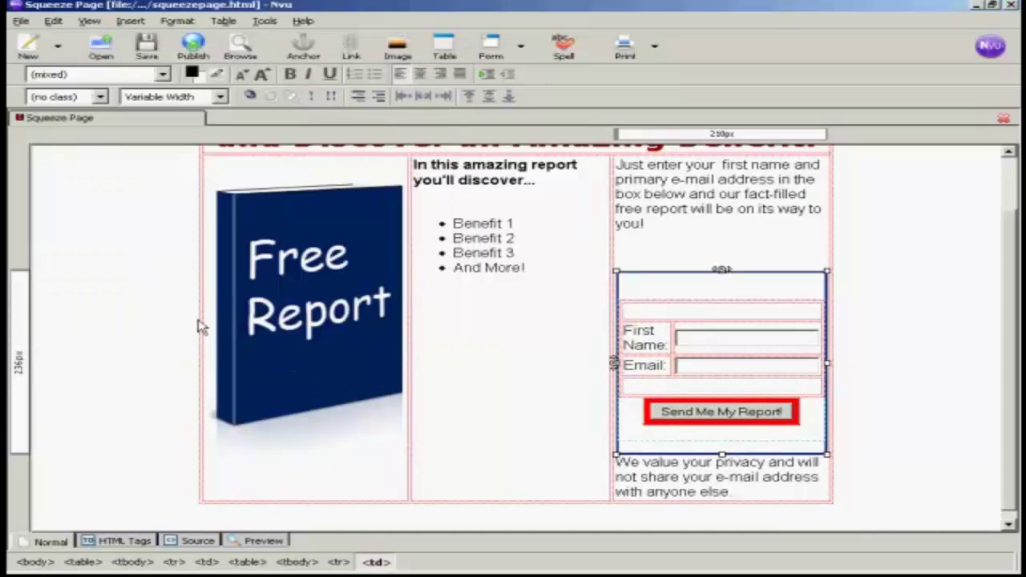
Step: Save the page, switch to Firefox and reload squeezepage.html to check the bordered opt-in form
{"action": "left_click", "coordinate": [642, 248]}
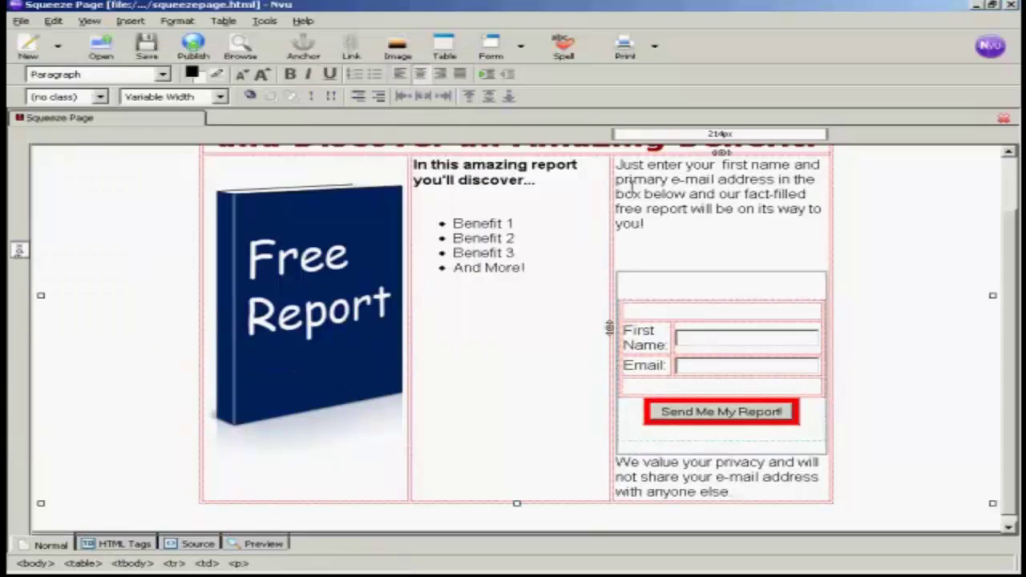
{"action": "left_click", "coordinate": [665, 287]}
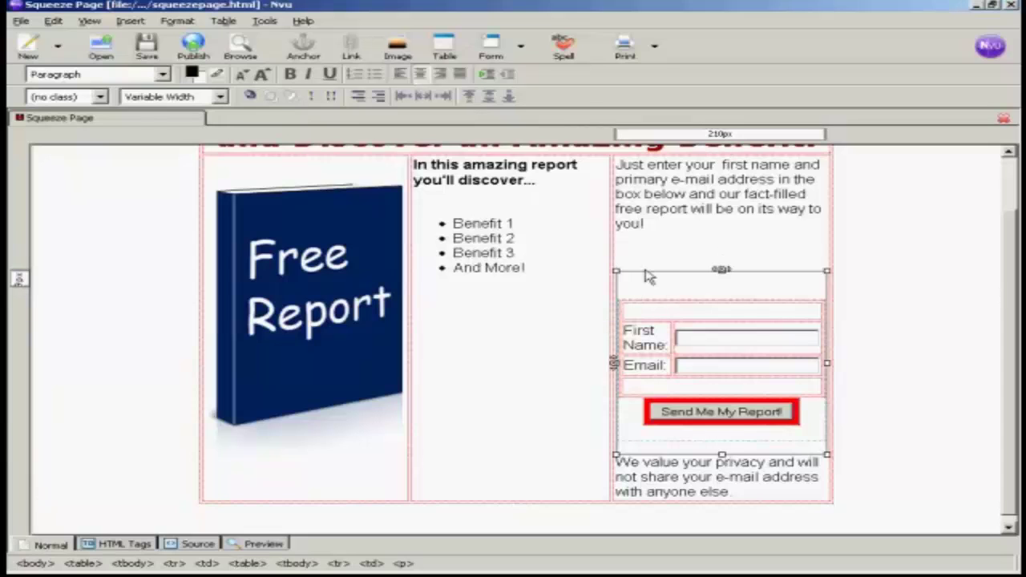
{"action": "left_click", "coordinate": [146, 46]}
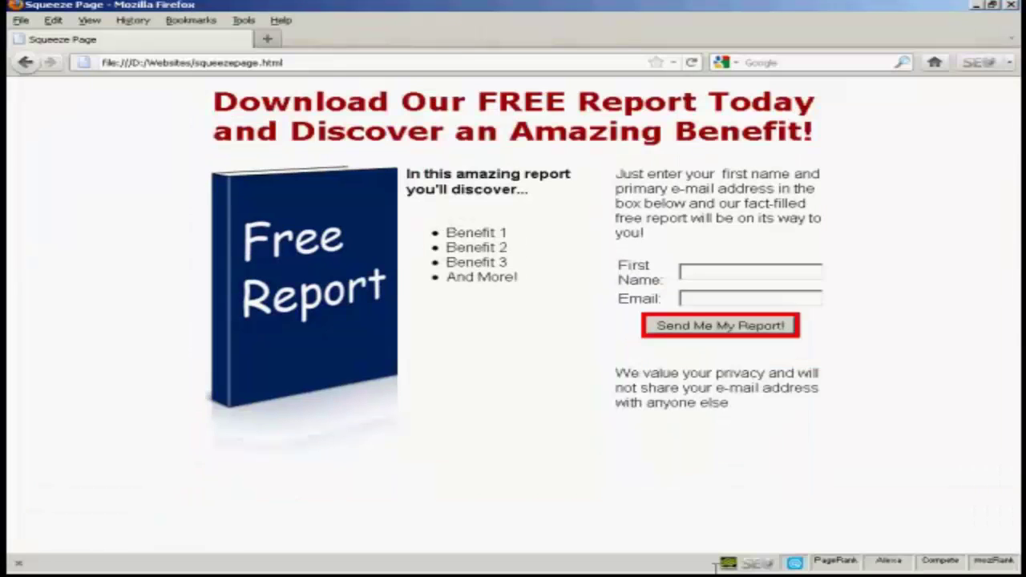
{"action": "left_click", "coordinate": [692, 63]}
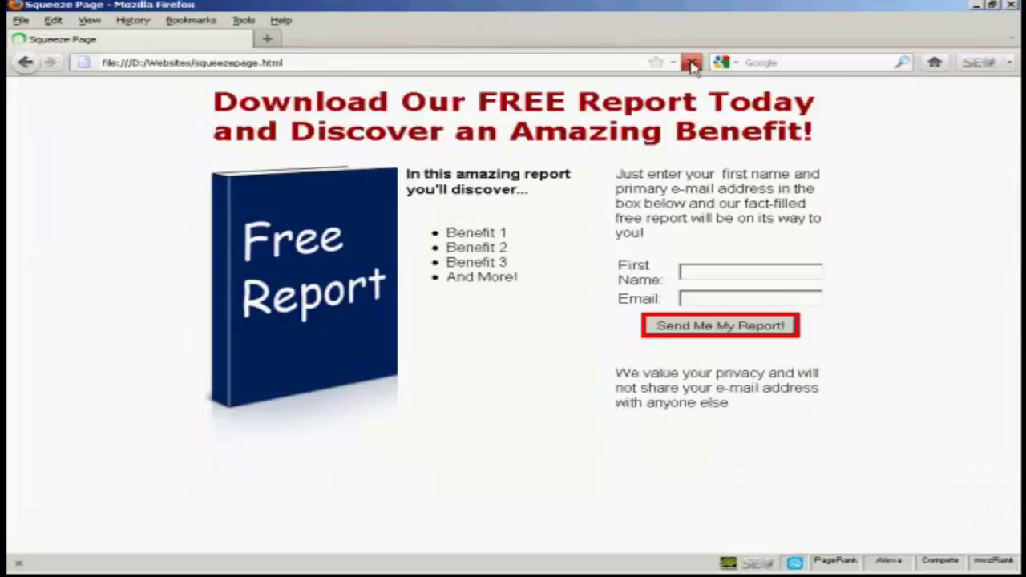
{"action": "left_click", "coordinate": [692, 63]}
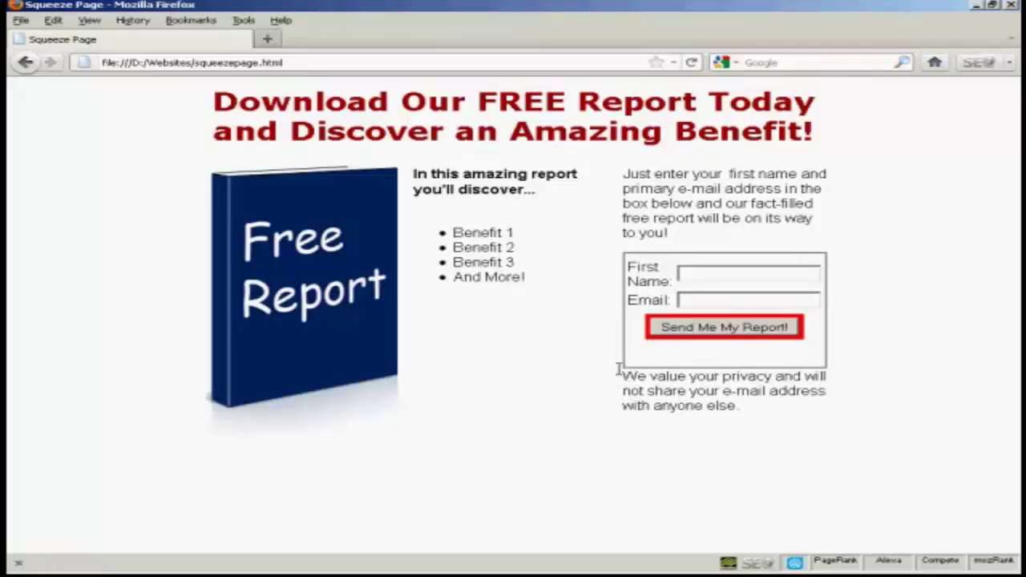
Step: Switch back to Nvu and add a blank line between the form table and the privacy statement
{"action": "key", "text": "alt+Tab"}
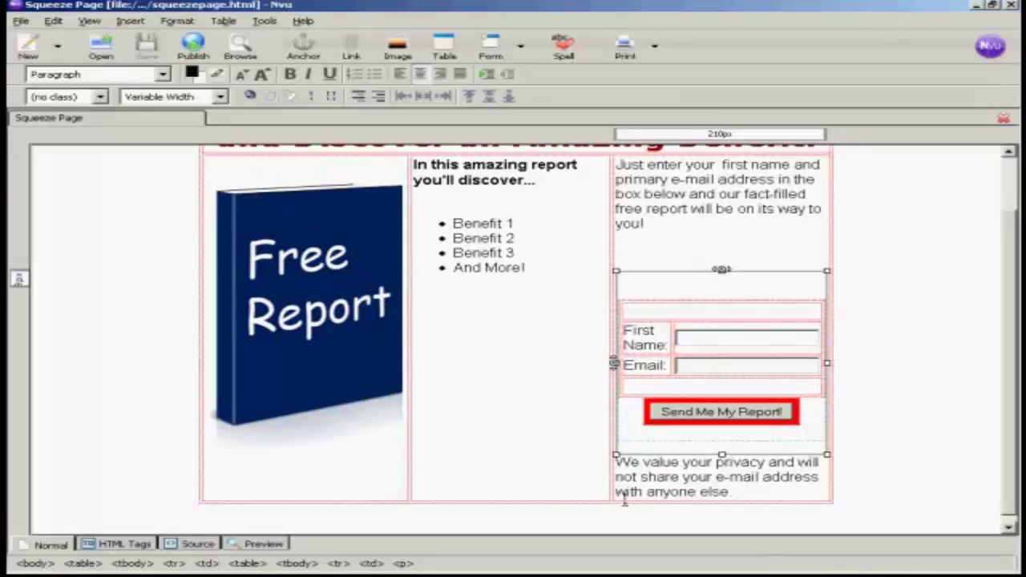
{"action": "left_click", "coordinate": [618, 462]}
{"action": "left_click", "coordinate": [669, 457]}
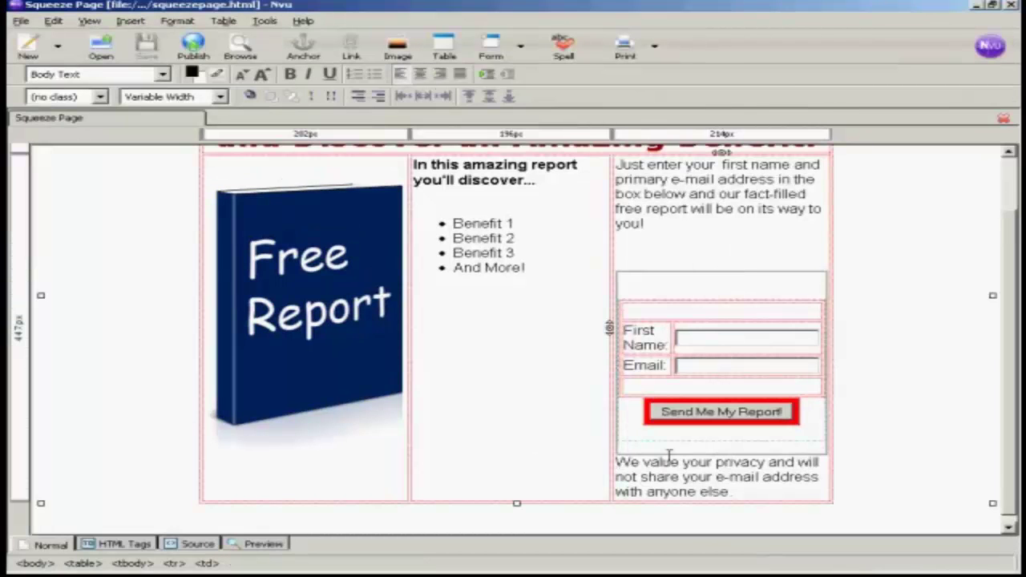
{"action": "key", "text": "Return"}
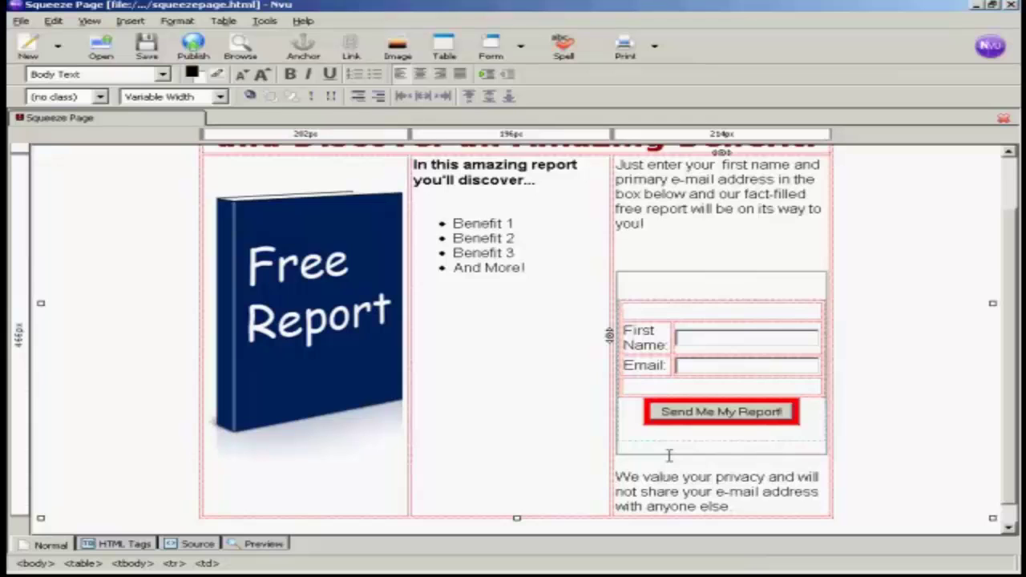
Step: Save the page and reload it in Firefox to check the spacing above the privacy statement
{"action": "left_click", "coordinate": [147, 48]}
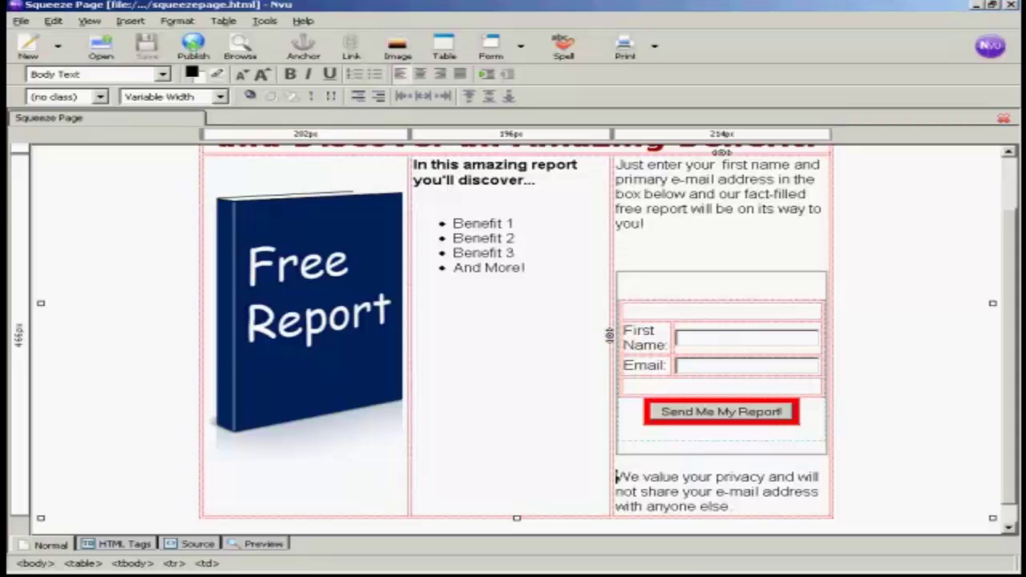
{"action": "left_click", "coordinate": [699, 572]}
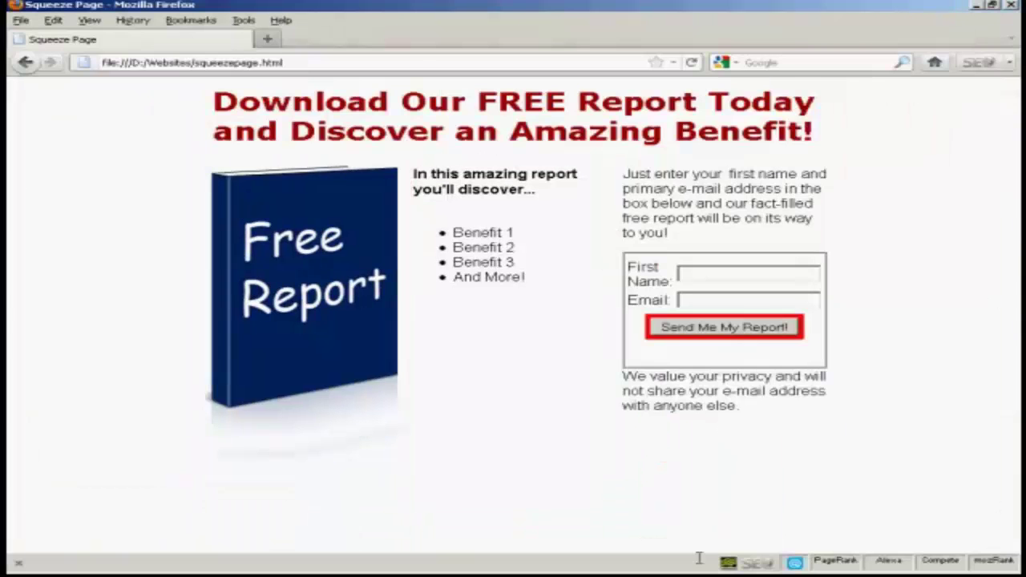
{"action": "left_click", "coordinate": [693, 64]}
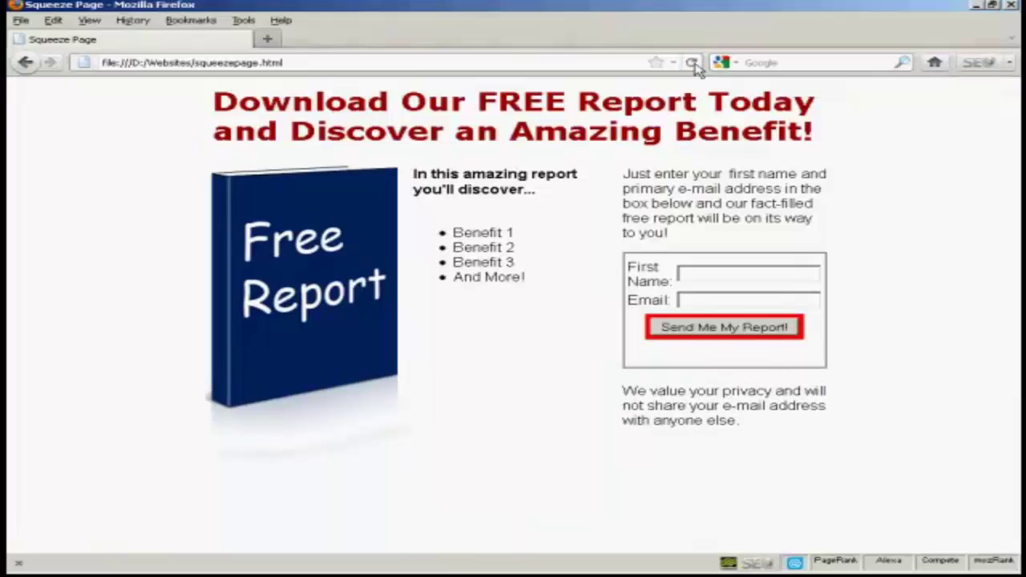
{"action": "left_click", "coordinate": [693, 64]}
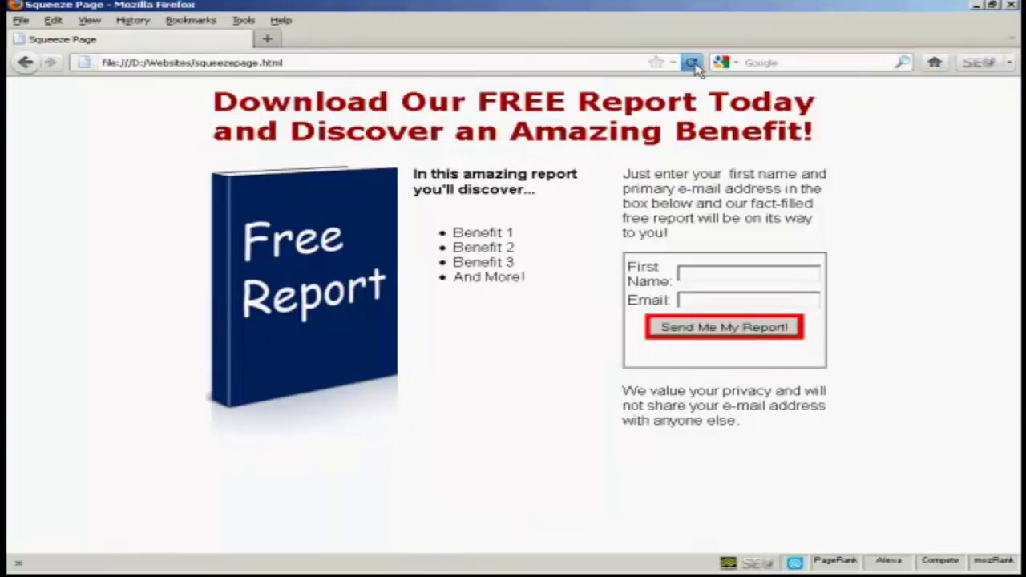